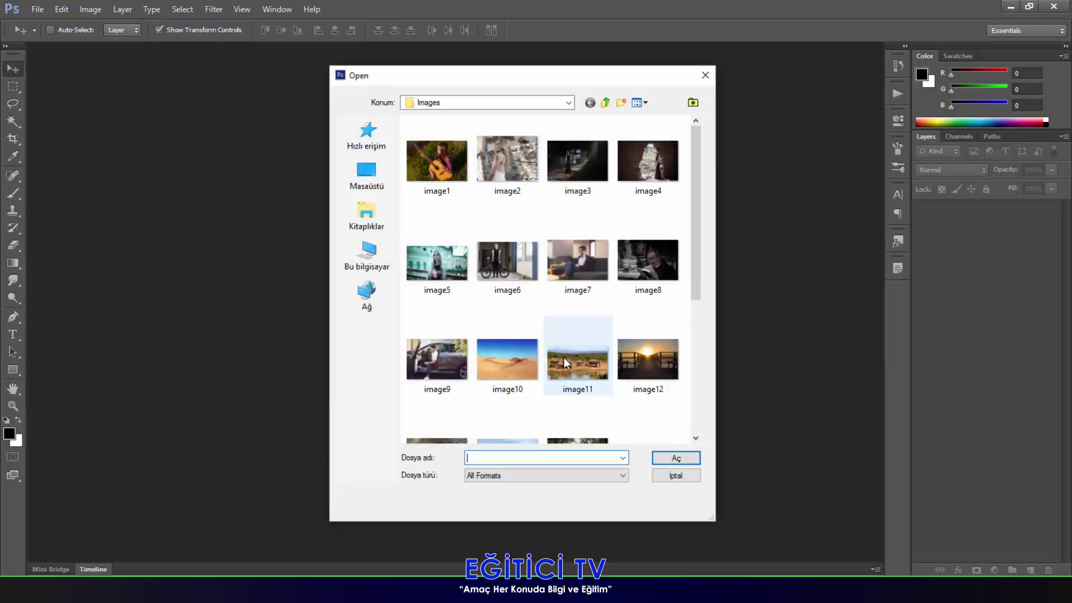
Open image7 from the Images folder
{"action": "scroll", "coordinate": [578, 331], "scroll_direction": "down", "scroll_amount": 2}
{"action": "scroll", "coordinate": [583, 347], "scroll_direction": "up", "scroll_amount": 2}
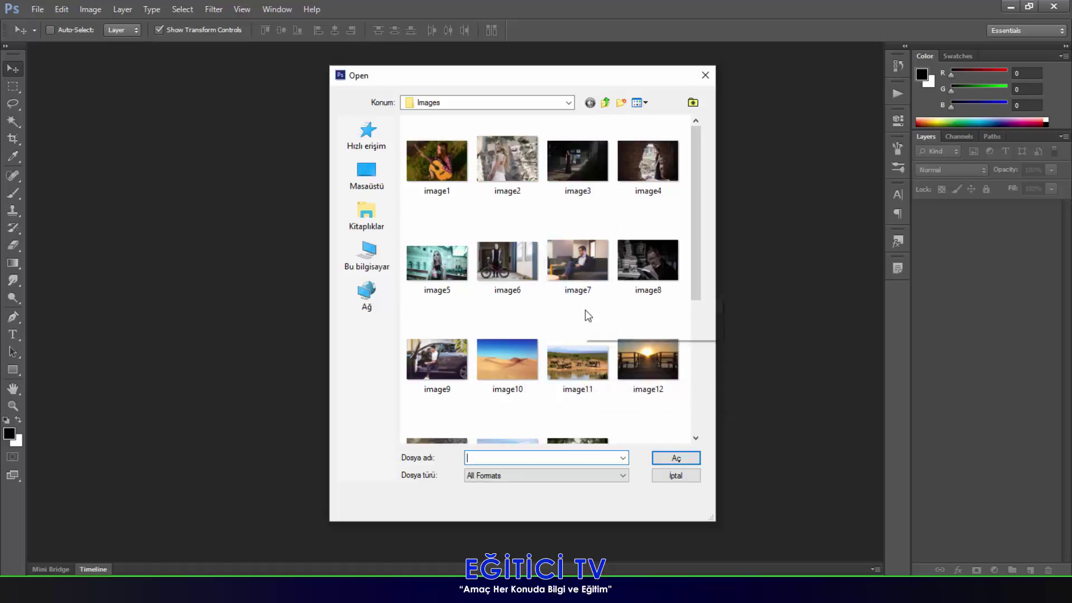
{"action": "left_click", "coordinate": [589, 278]}
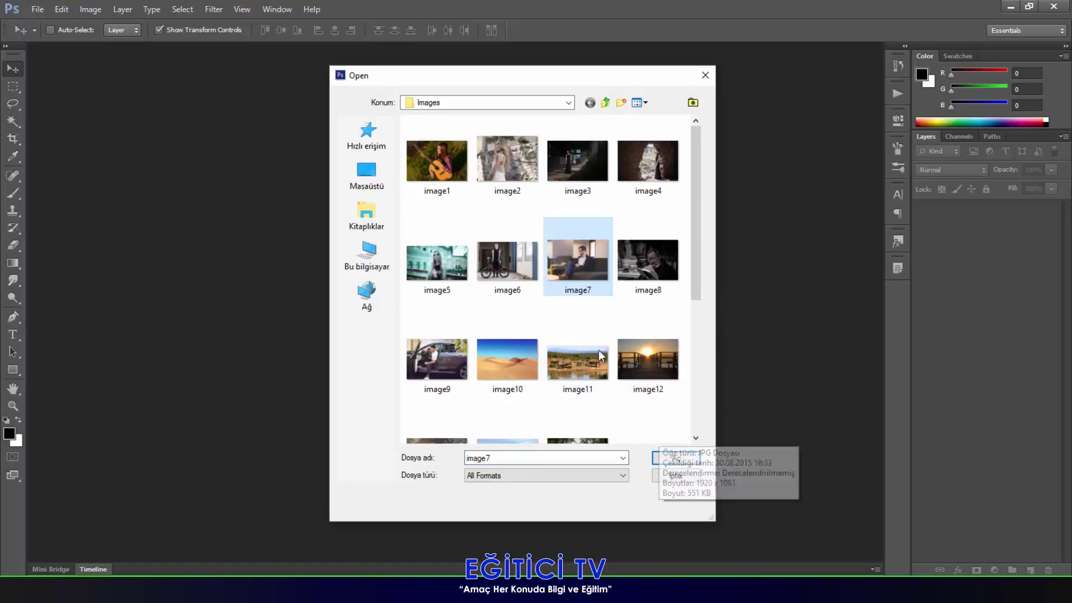
{"action": "left_click", "coordinate": [669, 457]}
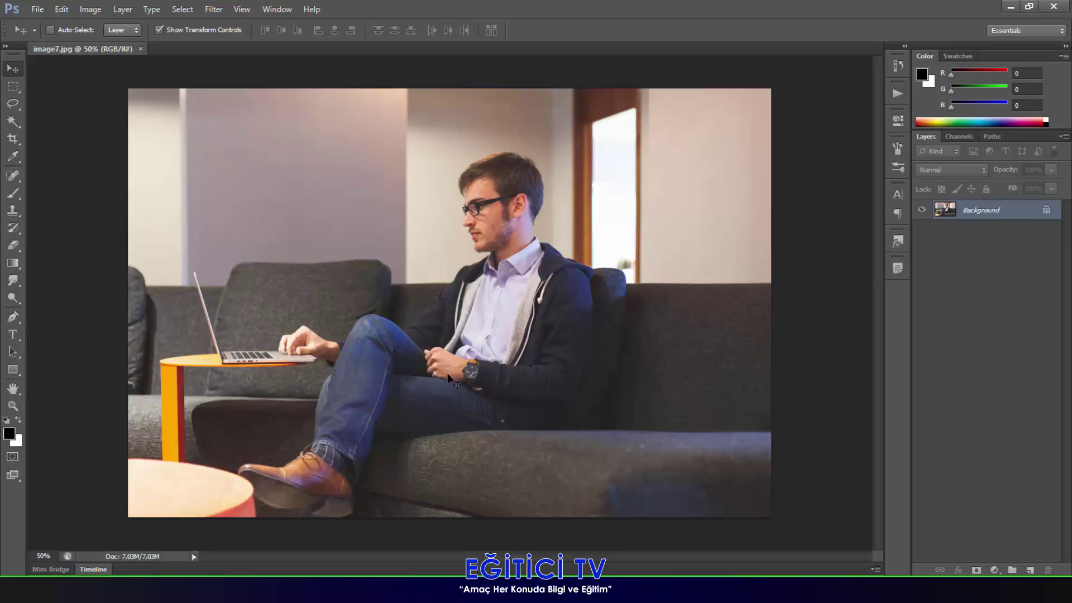
Add a Brightness/Contrast adjustment layer with Brightness 24 and Contrast 15
{"action": "left_click", "coordinate": [994, 570]}
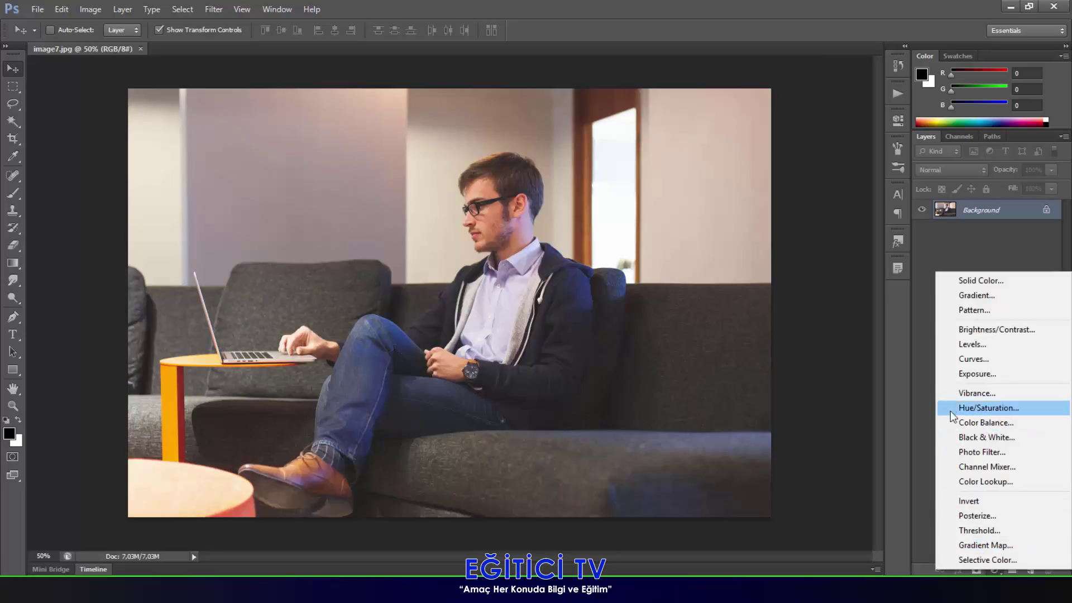
{"action": "left_click", "coordinate": [959, 329]}
{"action": "left_click_drag", "start_coordinate": [785, 186], "coordinate": [796, 186]}
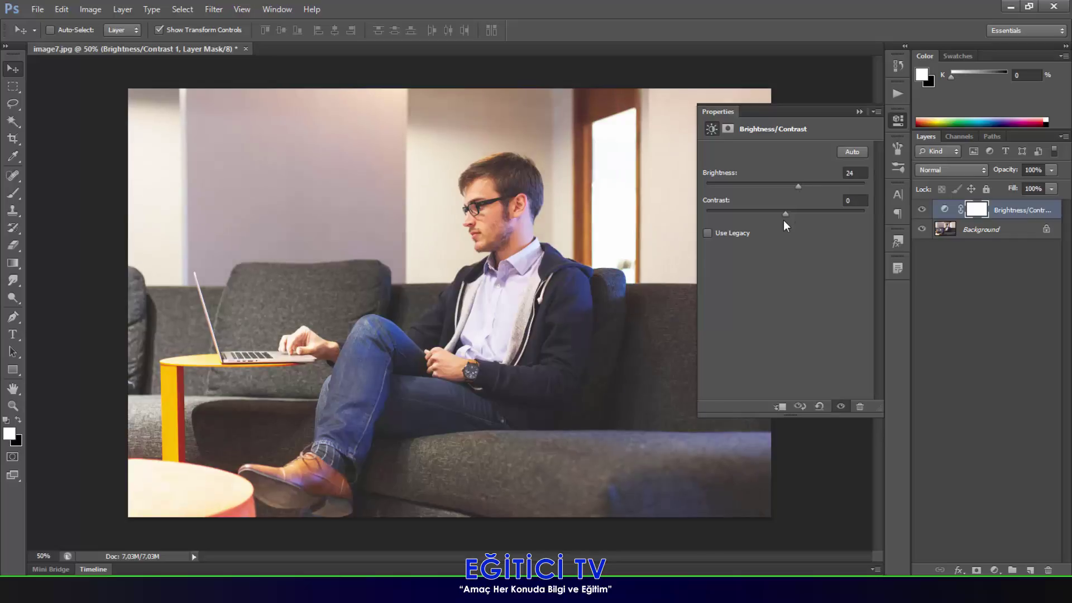
{"action": "left_click_drag", "start_coordinate": [788, 215], "coordinate": [793, 215]}
{"action": "left_click", "coordinate": [855, 111]}
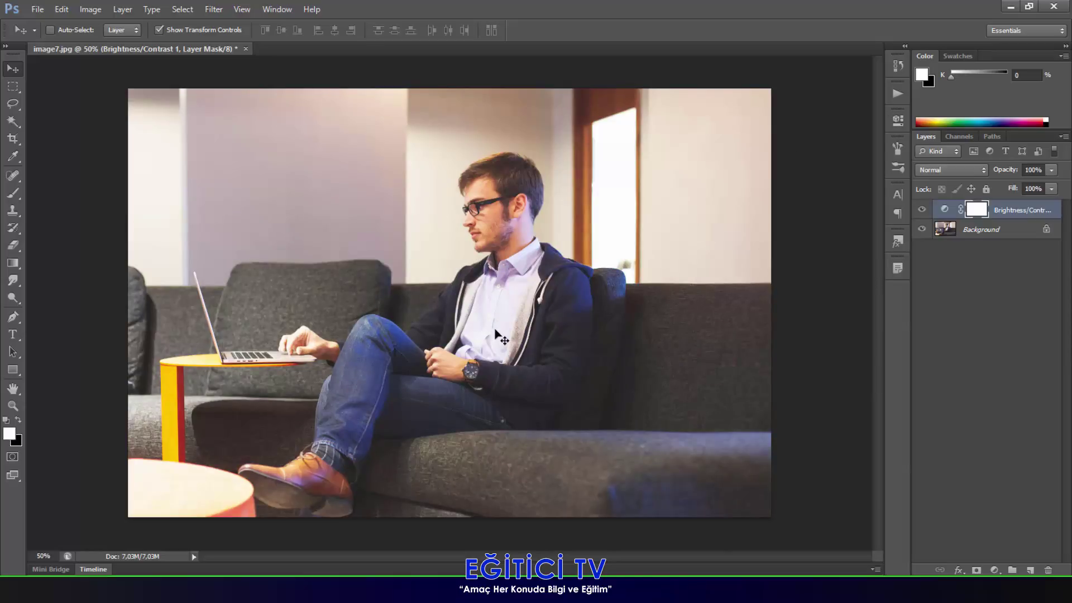
{"action": "double_click", "coordinate": [943, 211]}
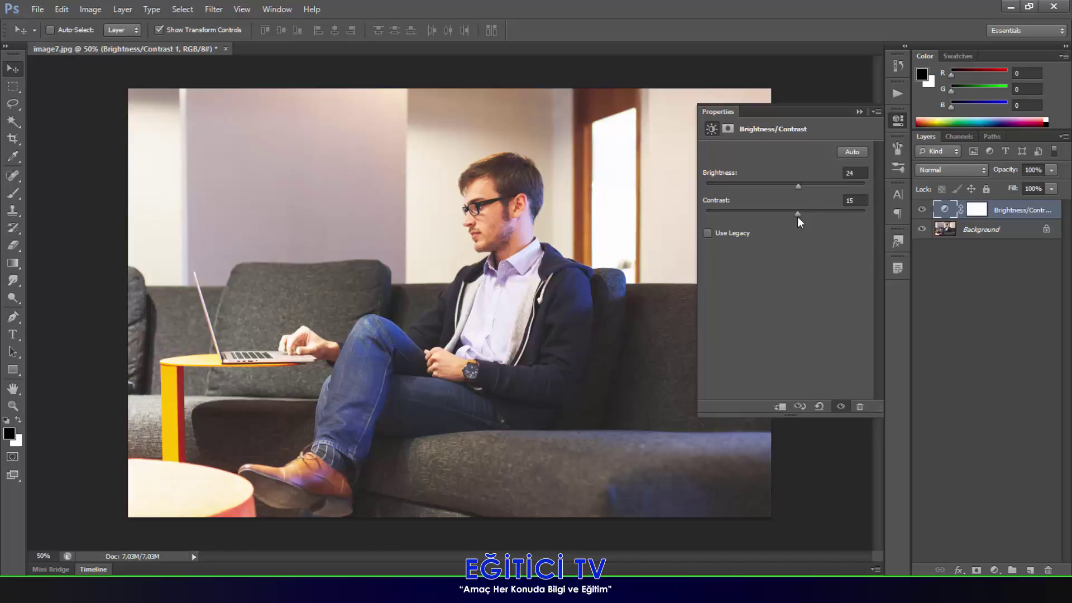
{"action": "left_click", "coordinate": [860, 112]}
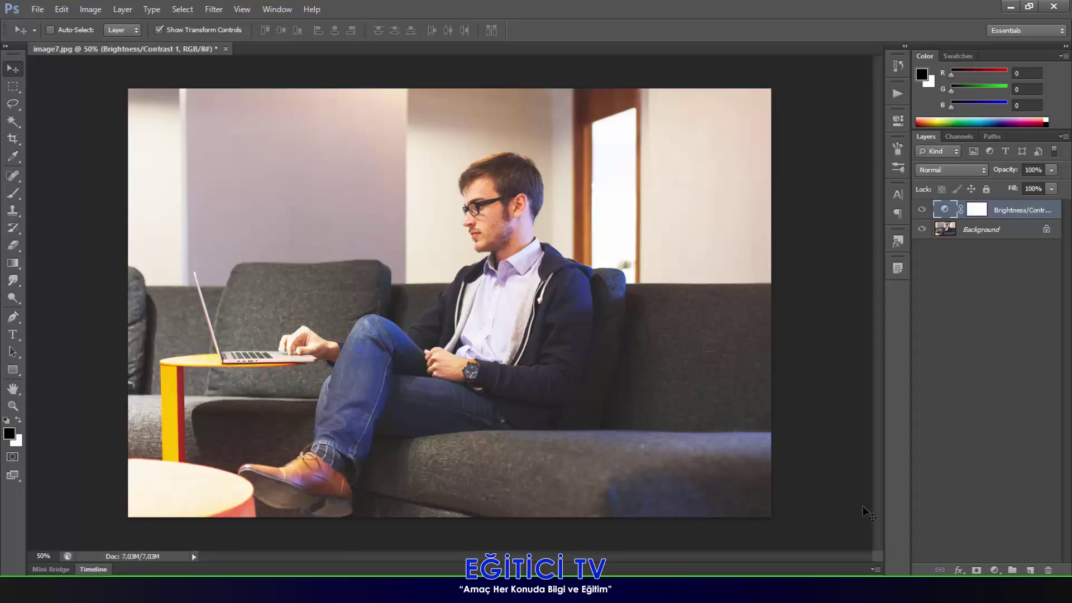
Add a second Brightness/Contrast adjustment layer with Brightness -83 and Contrast -40
{"action": "left_click", "coordinate": [994, 570]}
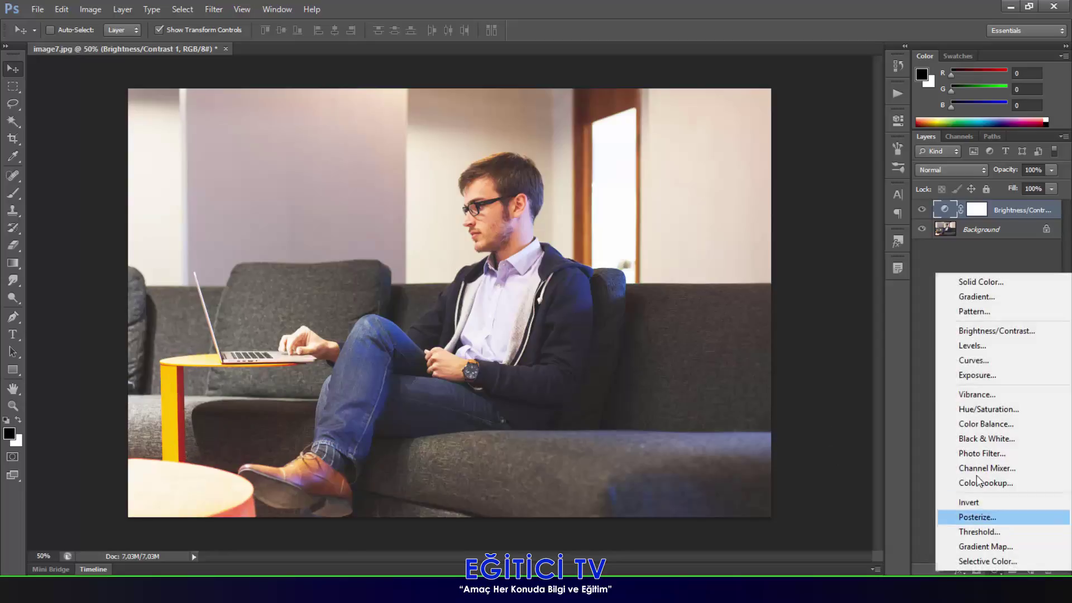
{"action": "left_click", "coordinate": [995, 336]}
{"action": "left_click_drag", "start_coordinate": [784, 190], "coordinate": [742, 195]}
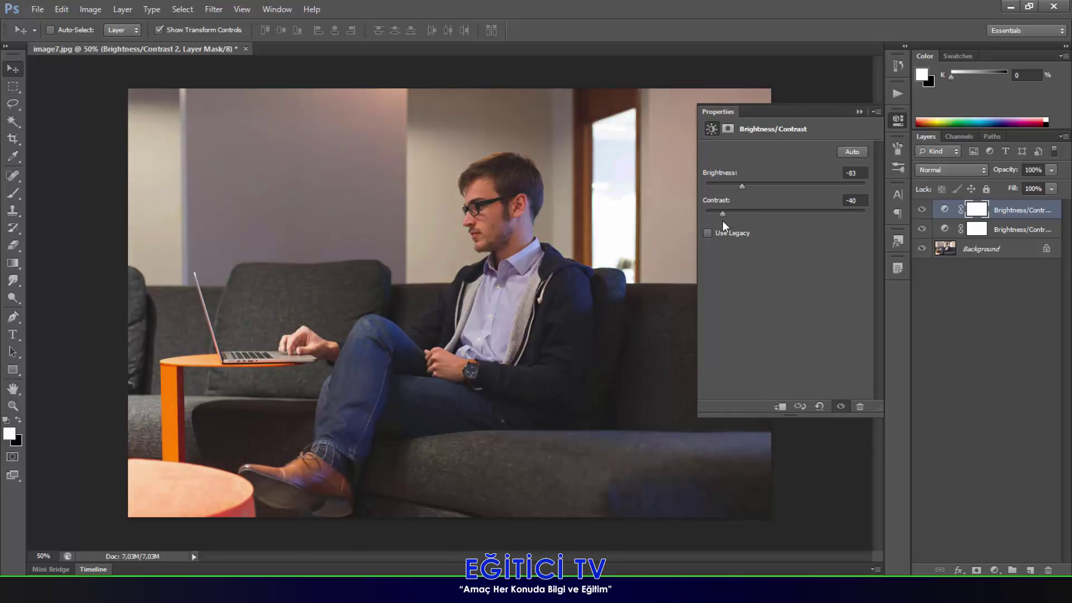
{"action": "left_click", "coordinate": [860, 111]}
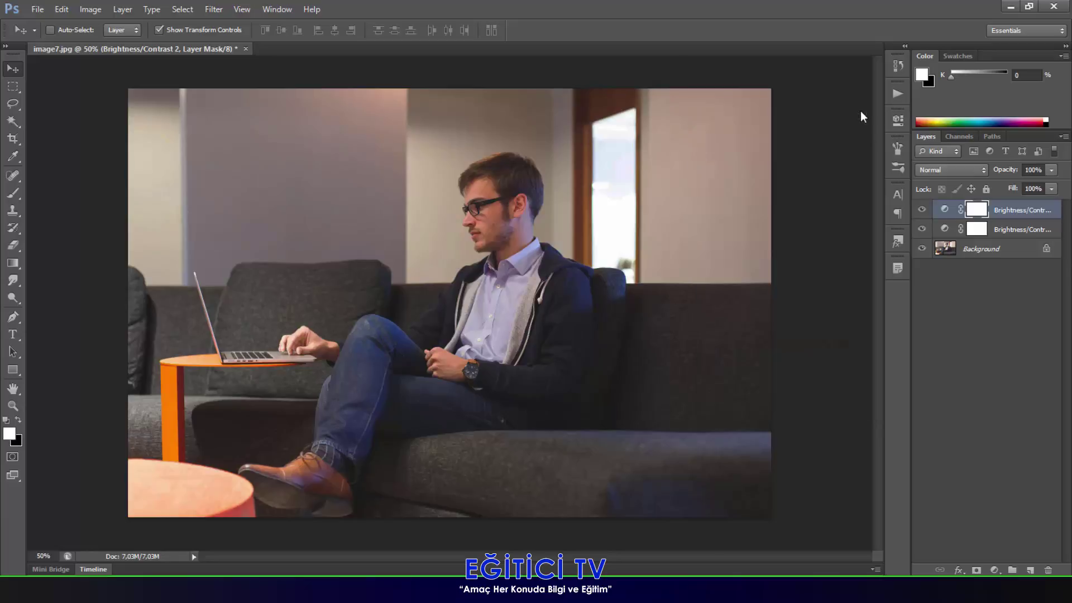
Invert the layer mask of the upper Brightness/Contrast layer to black
{"action": "double_click", "coordinate": [977, 211]}
{"action": "left_click", "coordinate": [832, 307]}
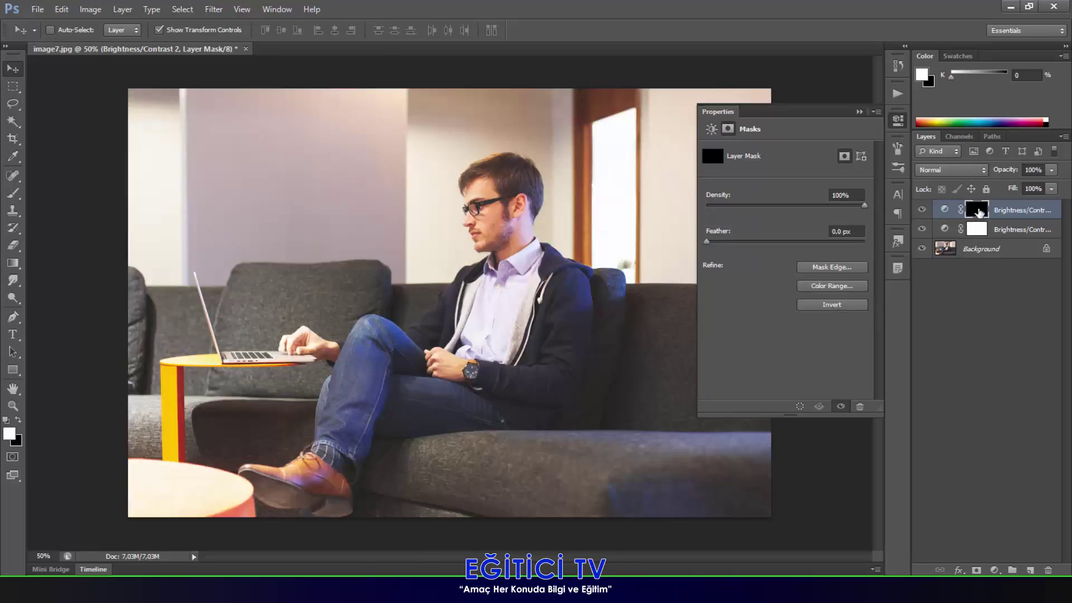
{"action": "left_click", "coordinate": [859, 111]}
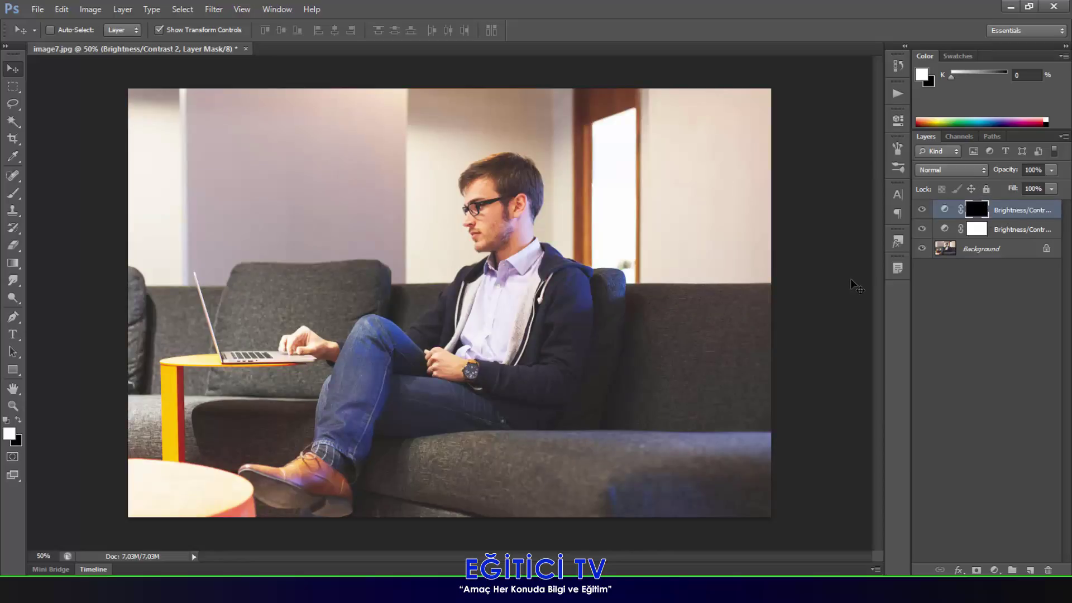
Invert the lower Brightness/Contrast layer's mask and invert it back to white
{"action": "double_click", "coordinate": [979, 229]}
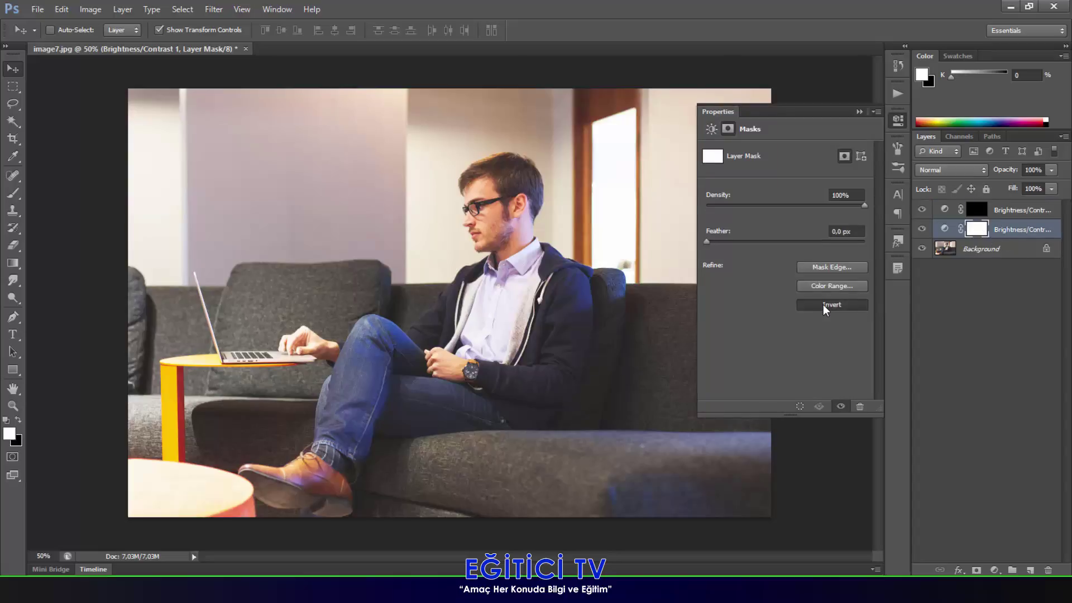
{"action": "left_click", "coordinate": [825, 304]}
{"action": "left_click", "coordinate": [846, 307]}
{"action": "left_click", "coordinate": [858, 112]}
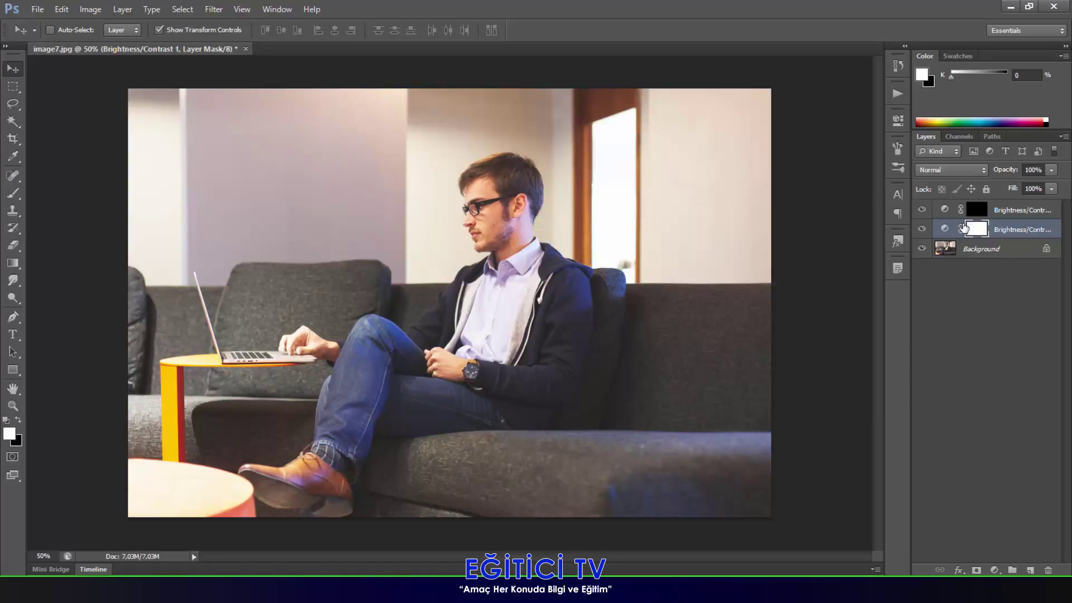
Select the upper Brightness/Contrast layer's mask and compare the photo with that layer hidden and shown
{"action": "left_click", "coordinate": [982, 215]}
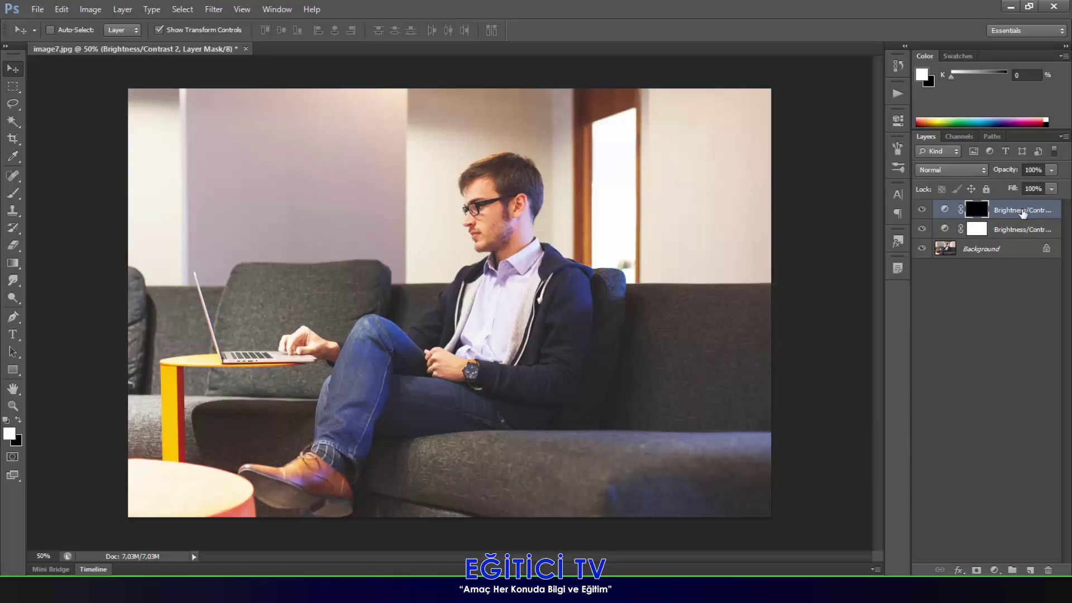
{"action": "left_click", "coordinate": [921, 210]}
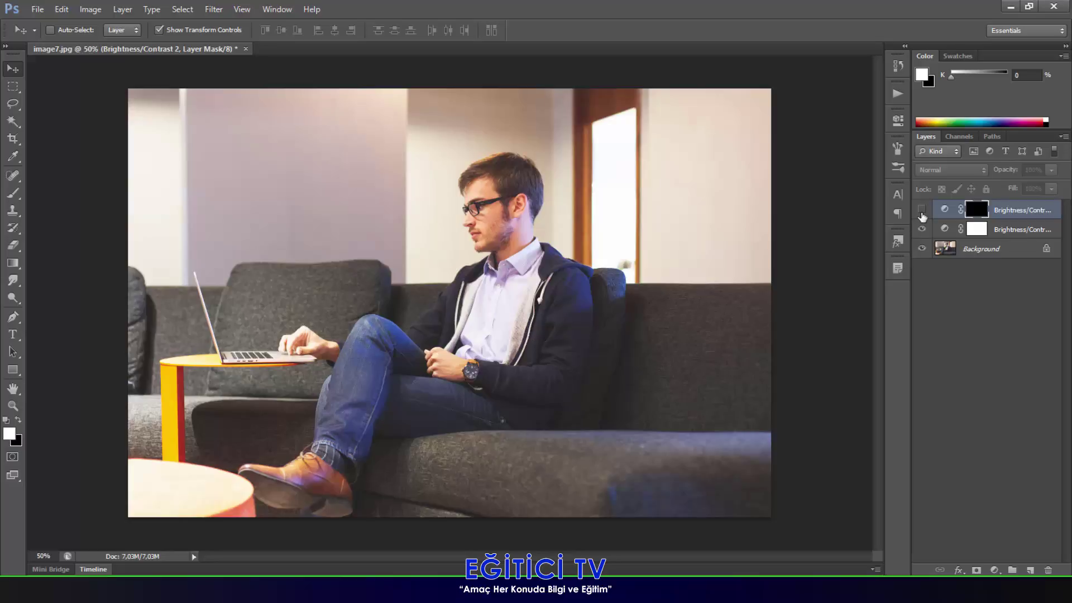
{"action": "left_click", "coordinate": [922, 214]}
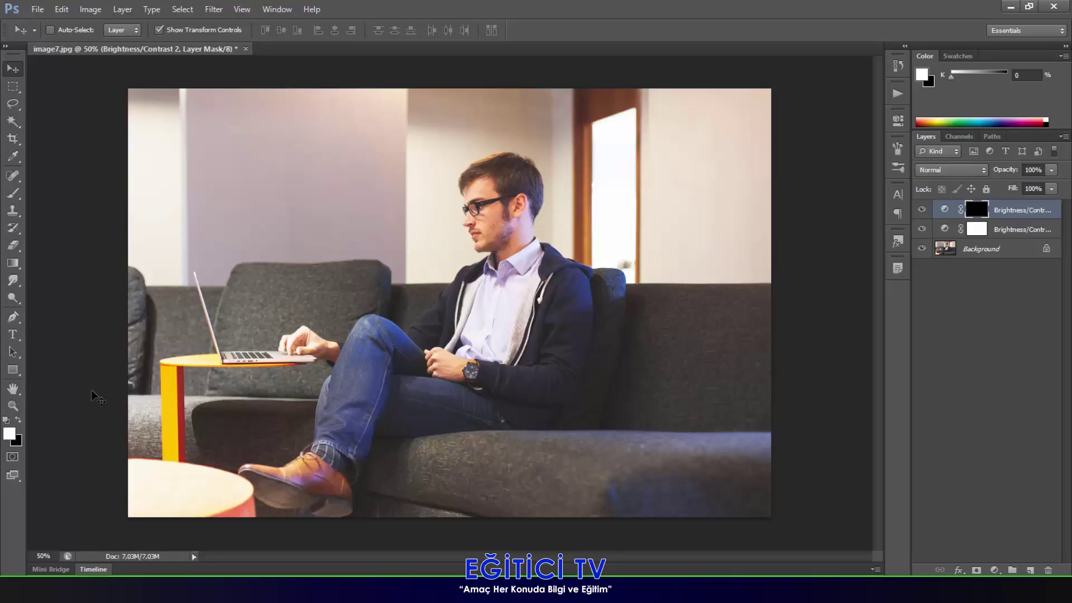
Zoom in to about 209% on the yellow leg of the side table
{"action": "scroll", "coordinate": [87, 455], "scroll_direction": "up", "scroll_amount": 6}
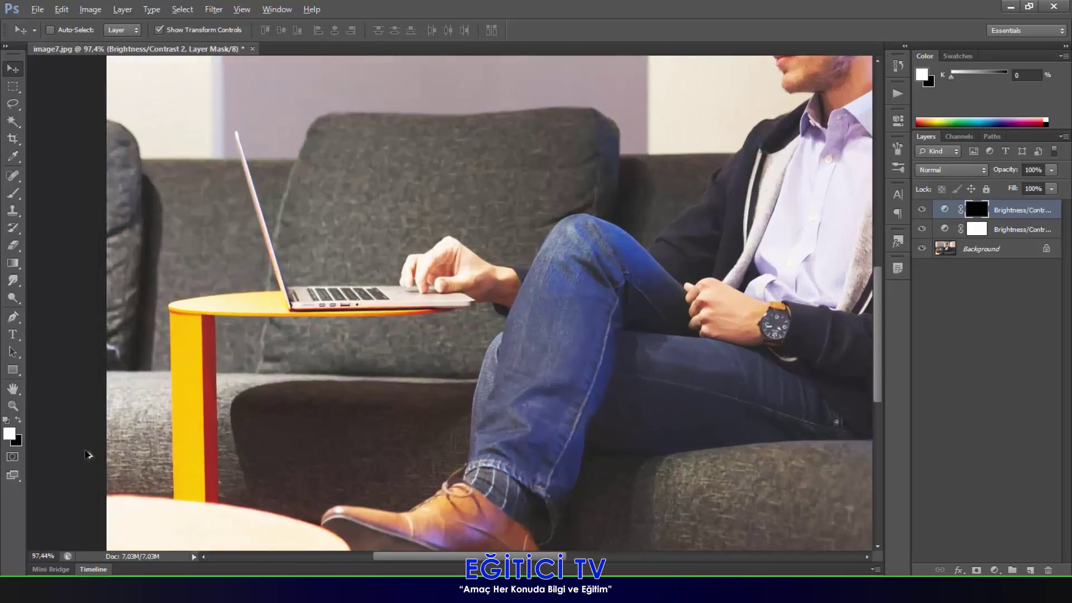
{"action": "scroll", "coordinate": [87, 455], "scroll_direction": "up", "scroll_amount": 3}
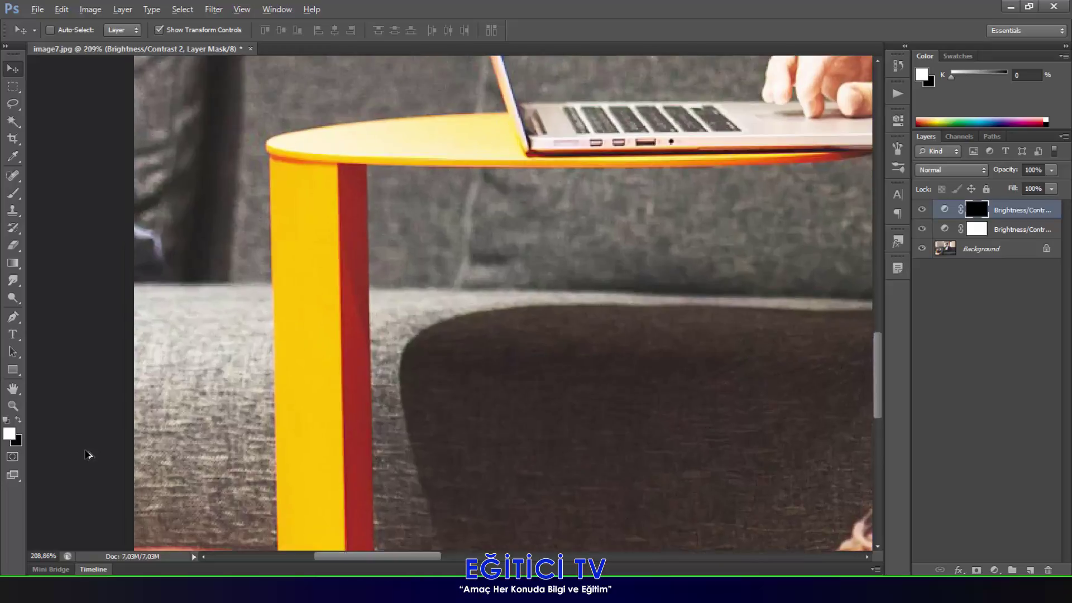
{"action": "scroll", "coordinate": [240, 410], "scroll_direction": "down", "scroll_amount": 1}
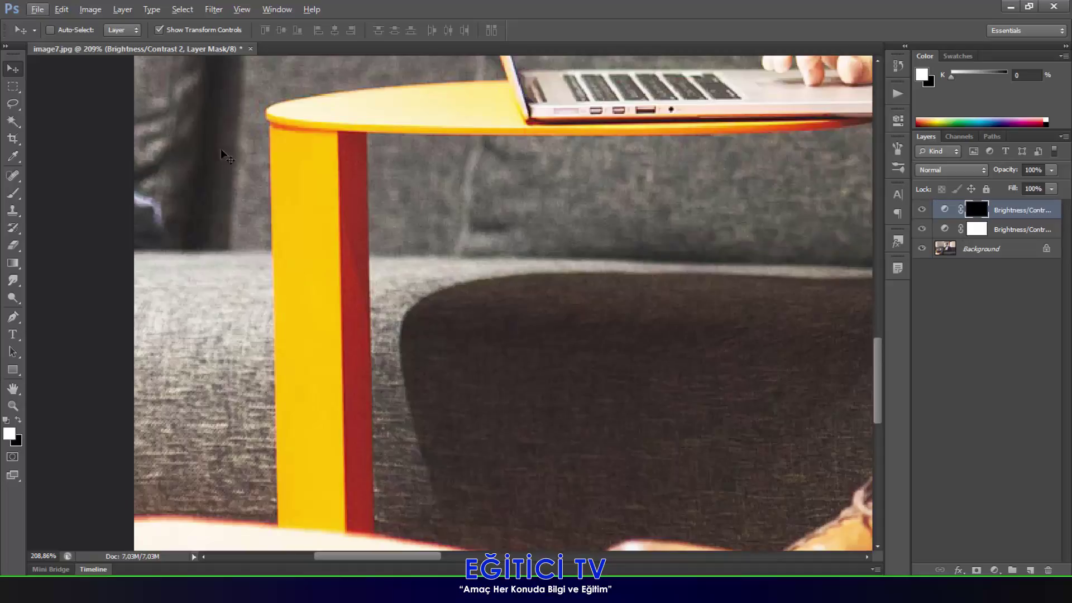
{"action": "left_click", "coordinate": [14, 193]}
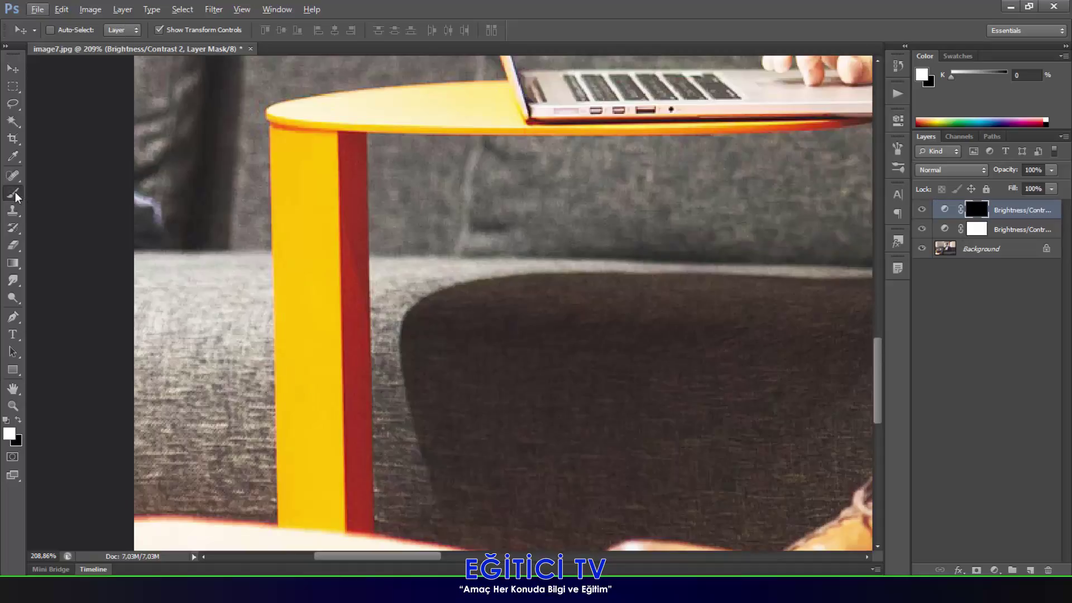
Try swapping the foreground and background colors, pick ff4211 as foreground, and reset the colors to their defaults
{"action": "left_click", "coordinate": [12, 413]}
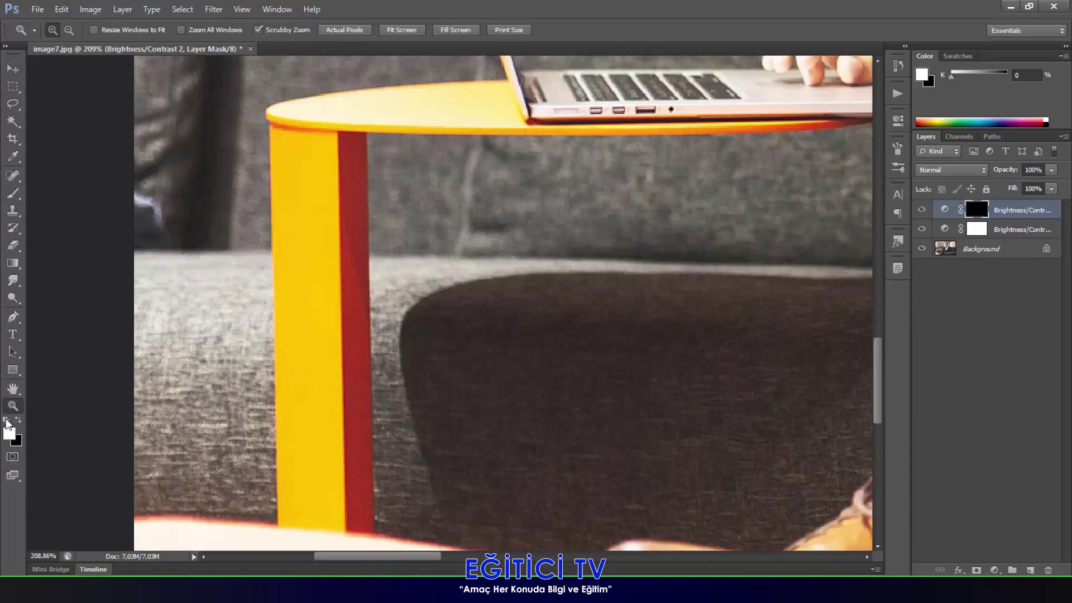
{"action": "left_click", "coordinate": [18, 419]}
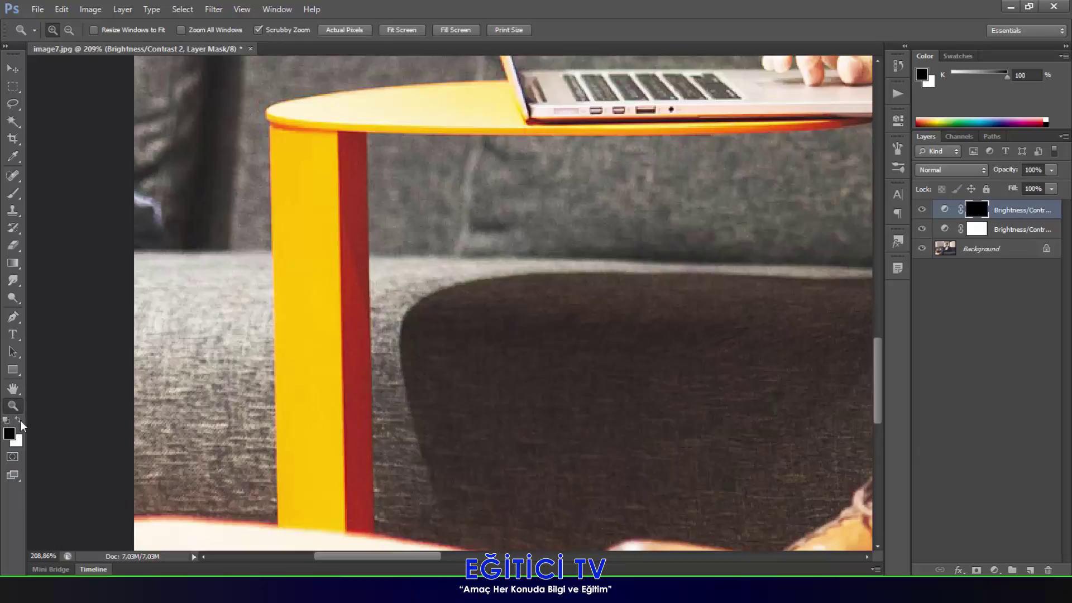
{"action": "left_click", "coordinate": [19, 419]}
{"action": "left_click", "coordinate": [9, 433]}
{"action": "left_click", "coordinate": [644, 362]}
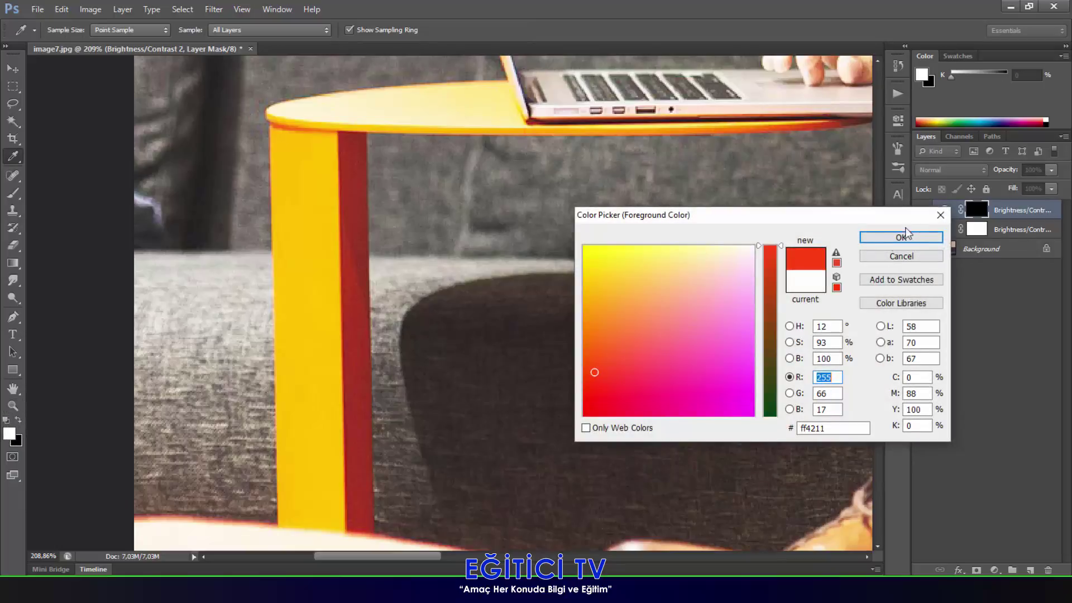
{"action": "left_click", "coordinate": [900, 237]}
{"action": "left_click", "coordinate": [6, 419]}
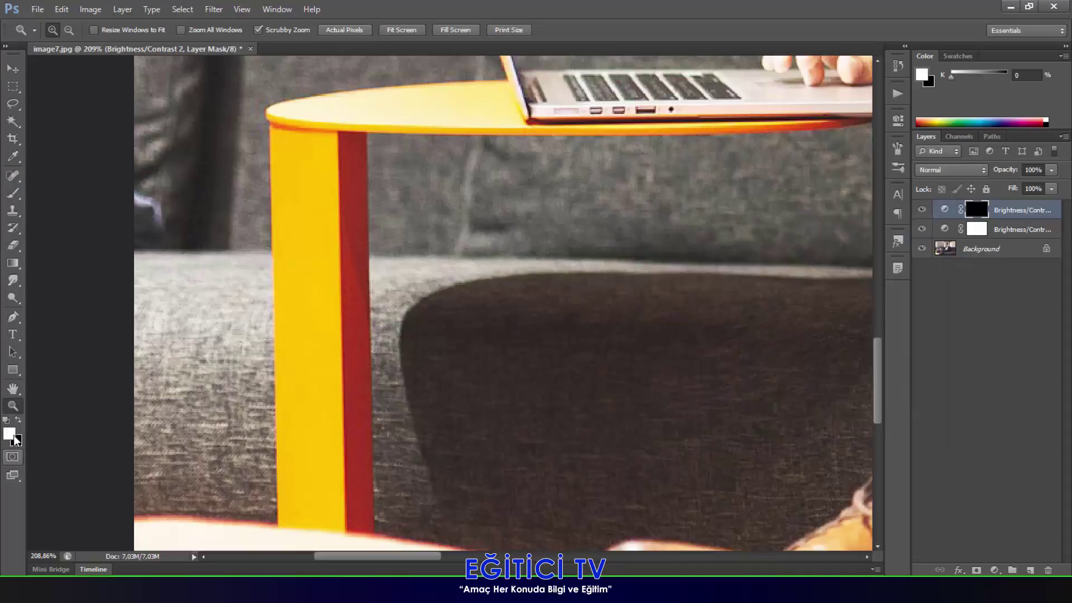
{"action": "left_click", "coordinate": [986, 357]}
{"action": "left_click", "coordinate": [6, 419]}
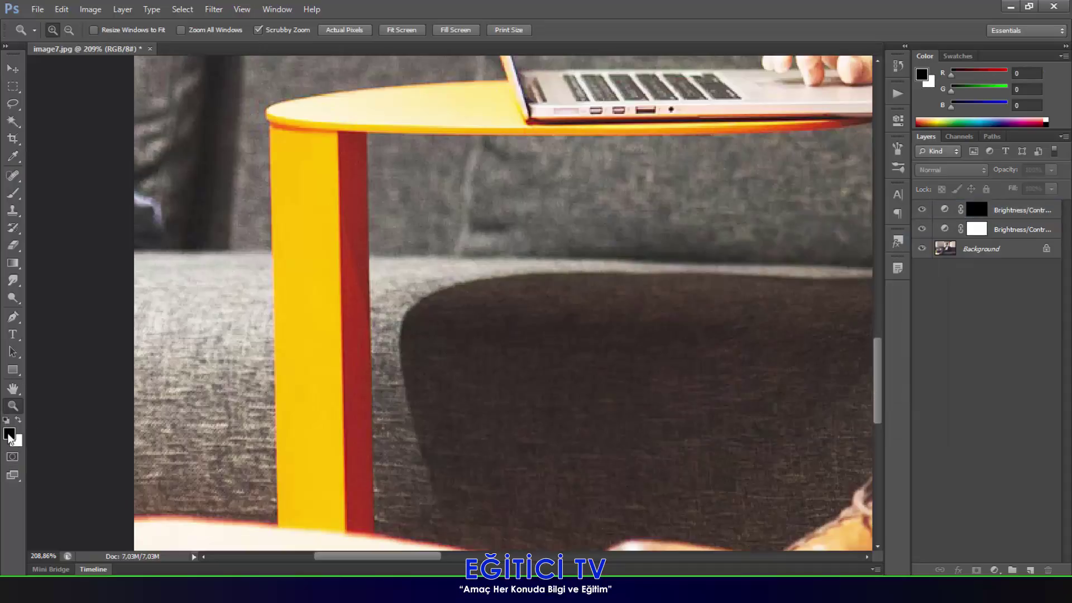
{"action": "left_click", "coordinate": [10, 434]}
{"action": "left_click", "coordinate": [901, 256]}
{"action": "key", "text": "z"}
Choose the Brush tool and make the upper Brightness/Contrast layer's mask active
{"action": "left_click", "coordinate": [13, 193]}
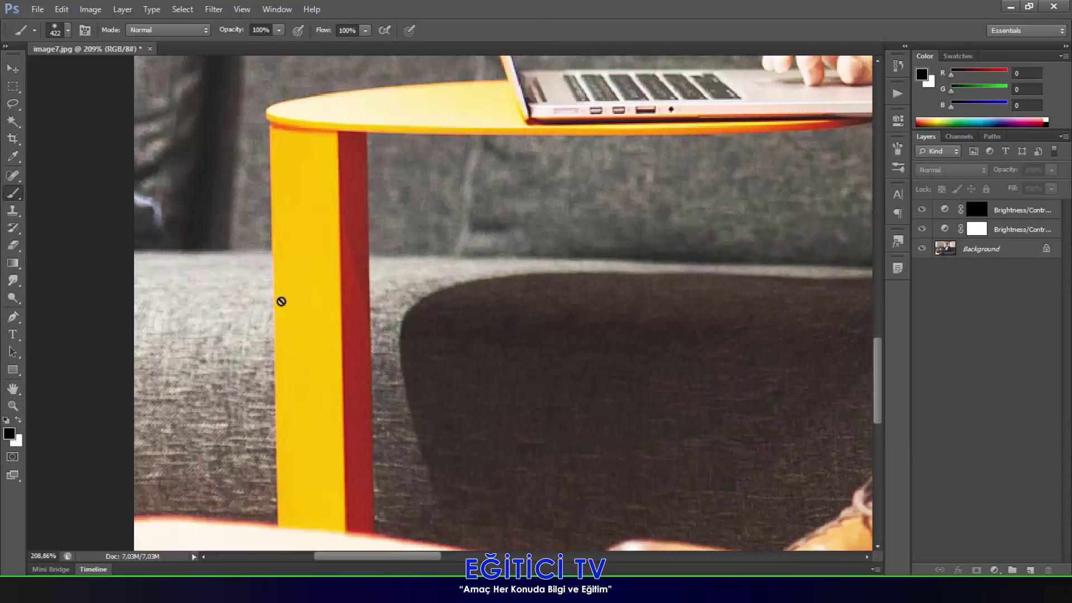
{"action": "right_click", "coordinate": [366, 233]}
{"action": "left_click", "coordinate": [966, 213]}
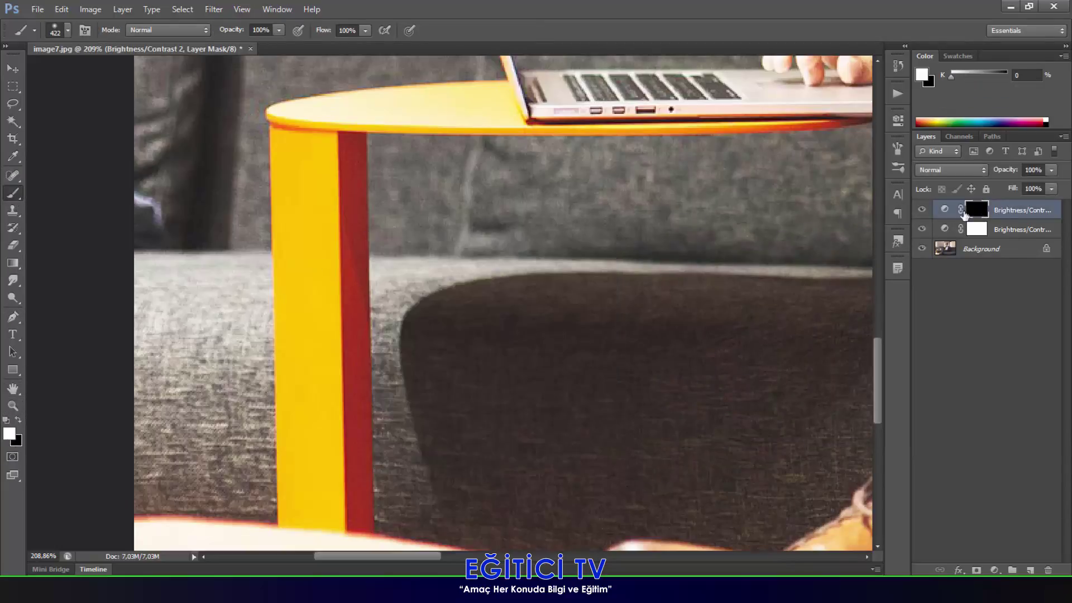
Deselect all layers and try to paint on the table leg with the Brush tool
{"action": "left_click", "coordinate": [988, 313]}
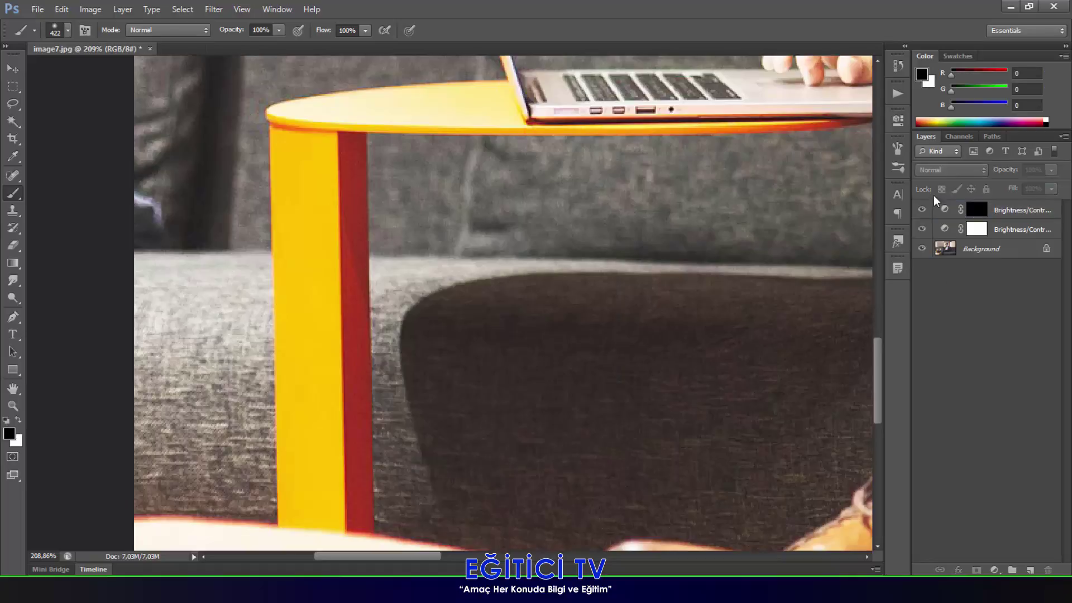
{"action": "left_click", "coordinate": [320, 223]}
{"action": "left_click", "coordinate": [534, 228]}
Target the upper Brightness/Contrast layer's black mask and set the brush size to 55 px
{"action": "left_click", "coordinate": [944, 210]}
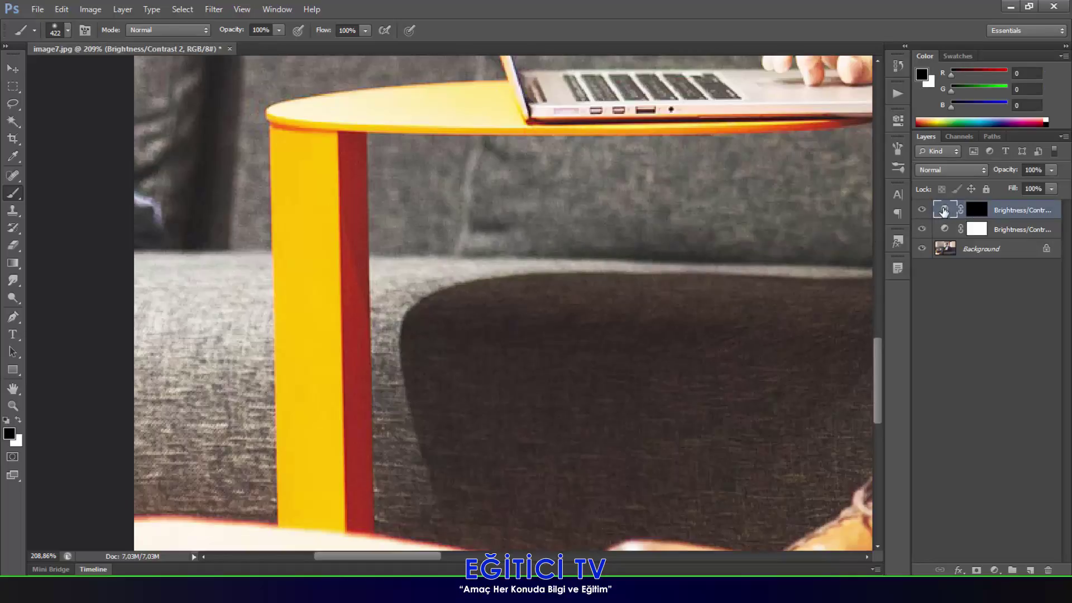
{"action": "left_click", "coordinate": [976, 210]}
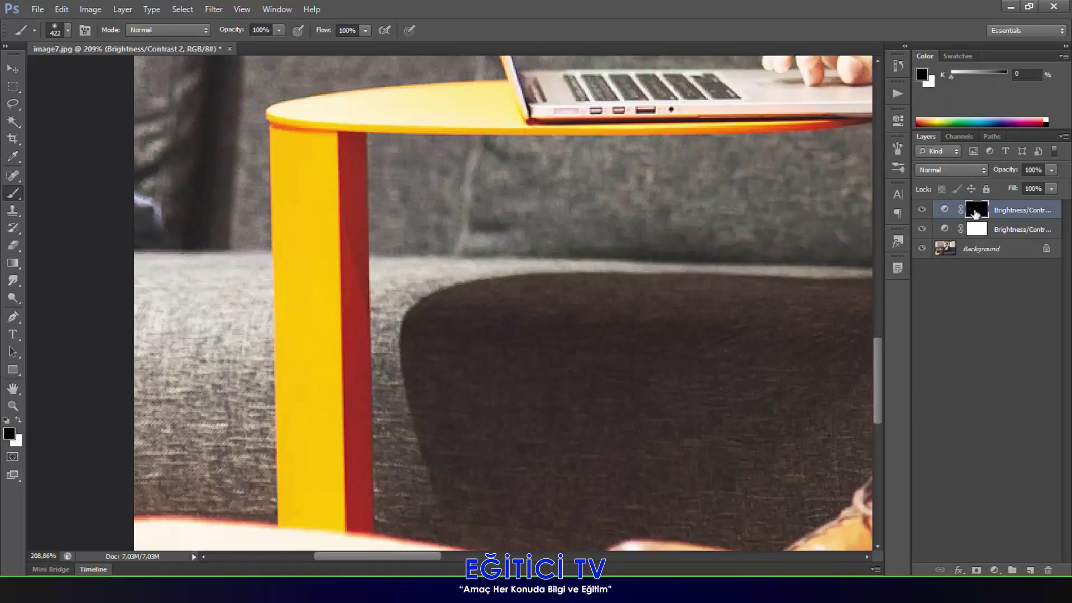
{"action": "right_click", "coordinate": [488, 268]}
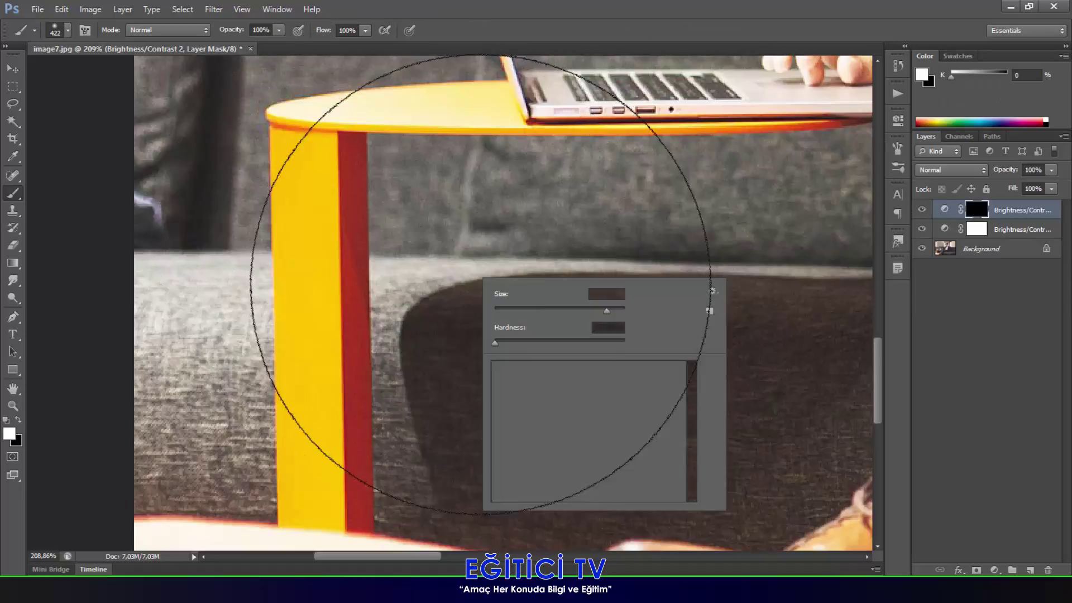
{"action": "left_click_drag", "start_coordinate": [560, 310], "coordinate": [529, 315]}
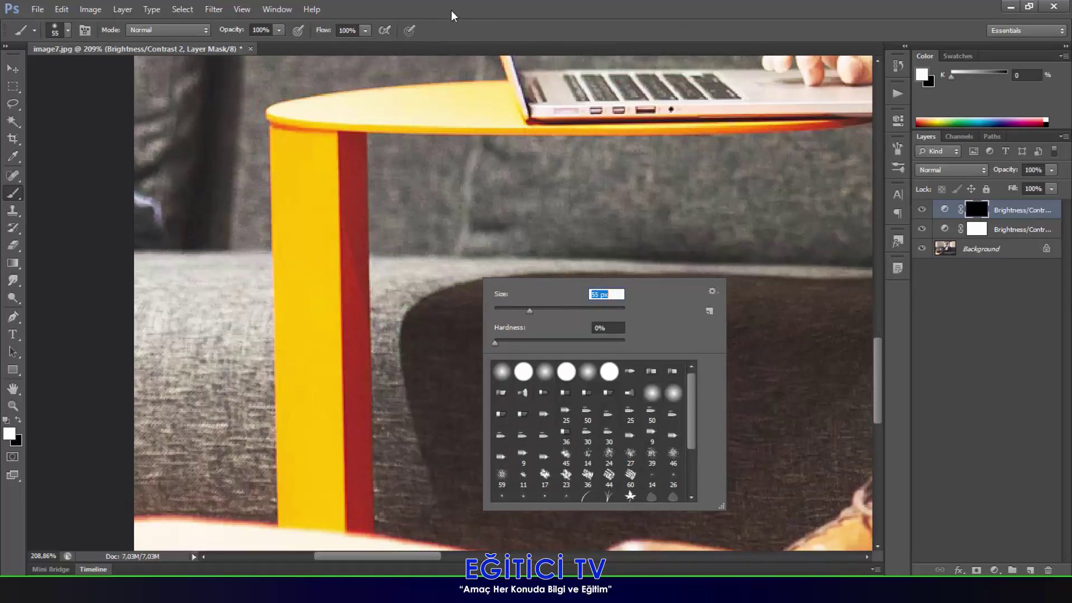
{"action": "key", "text": "Return"}
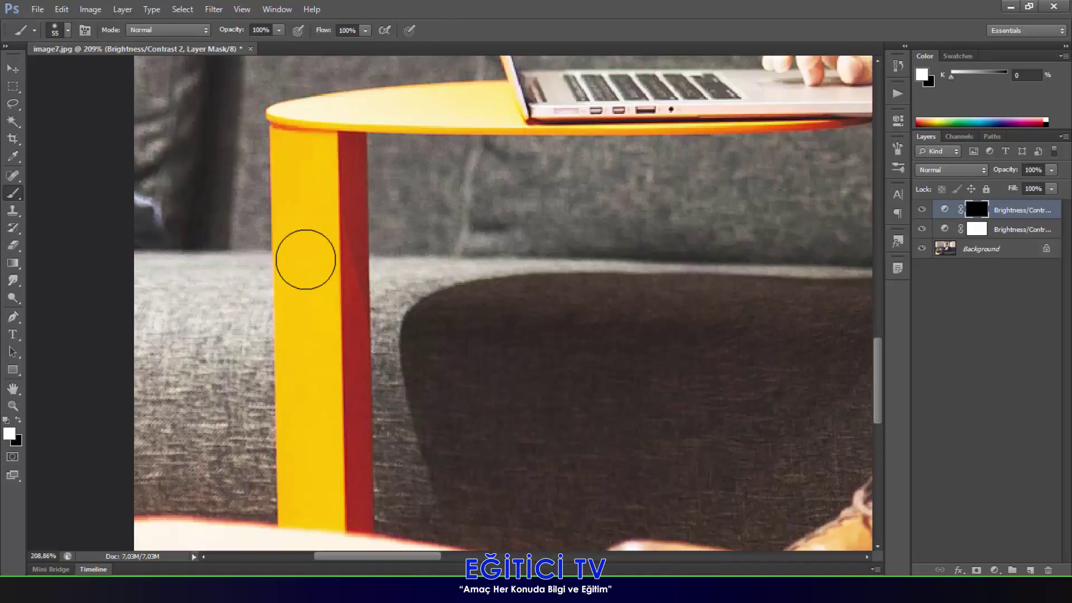
Swap the foreground and background colors, swap them back to white foreground, and try a soft brush dab near the table leg's foot
{"action": "left_click", "coordinate": [18, 420]}
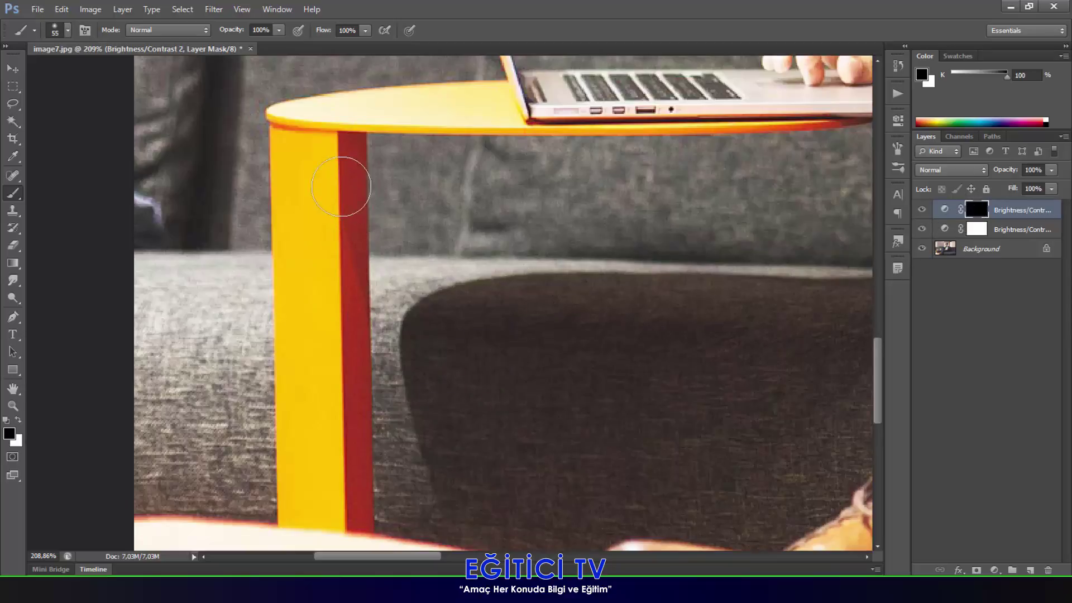
{"action": "left_click", "coordinate": [19, 421]}
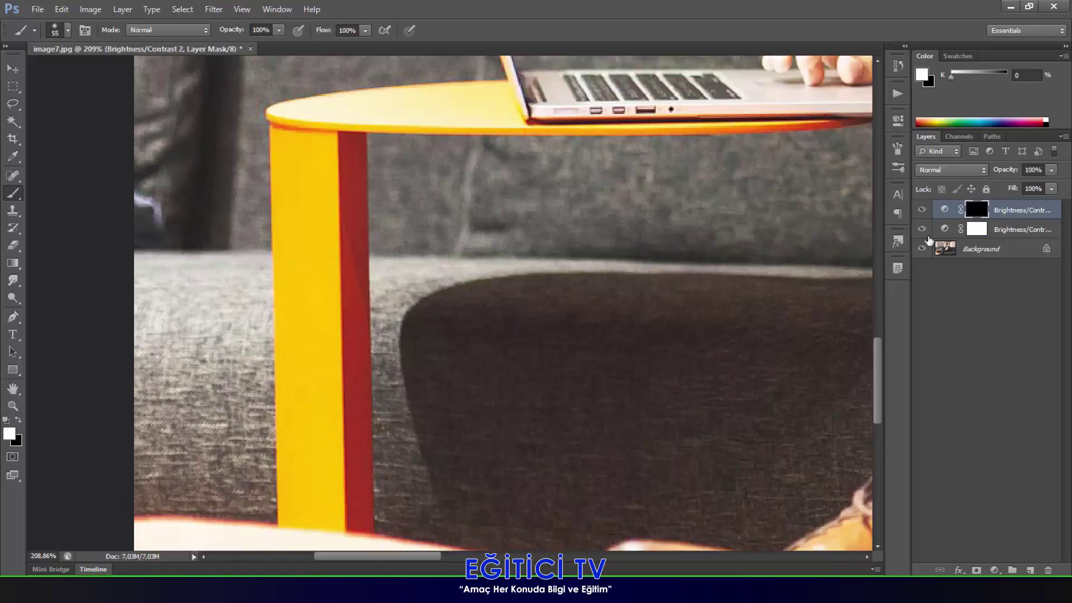
{"action": "mouse_move", "coordinate": [313, 474]}
{"action": "left_mouse_down"}
{"action": "mouse_move", "coordinate": [324, 502]}
{"action": "mouse_move", "coordinate": [350, 513]}
{"action": "mouse_move", "coordinate": [339, 465]}
{"action": "left_mouse_up"}
Set the brush hardness to 100% and try a hard-edged dab at the foot of the table leg
{"action": "right_click", "coordinate": [339, 466]}
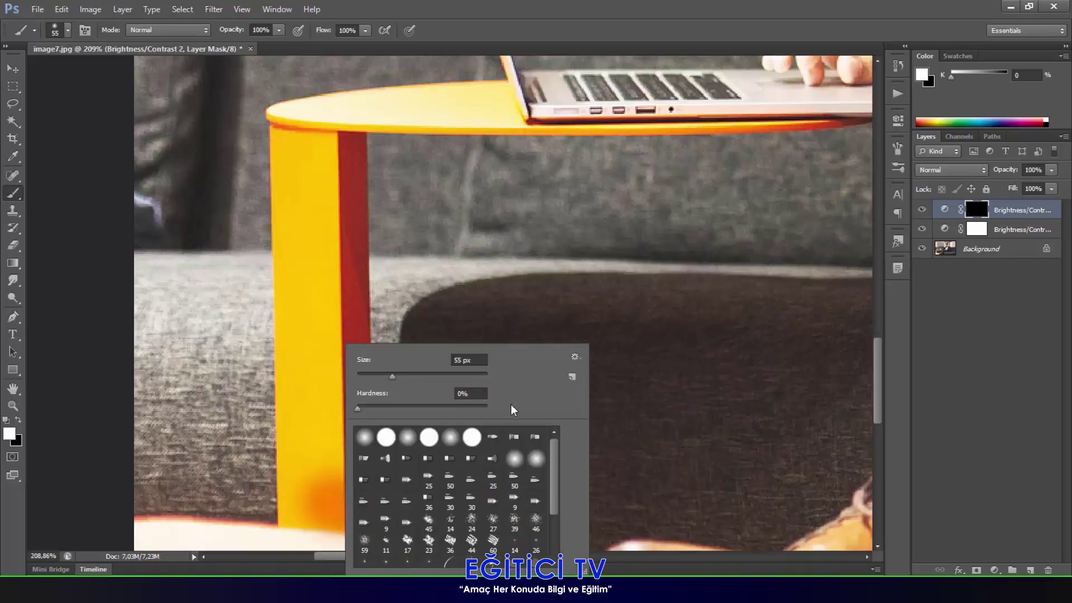
{"action": "left_click", "coordinate": [487, 409]}
{"action": "key", "text": "Return"}
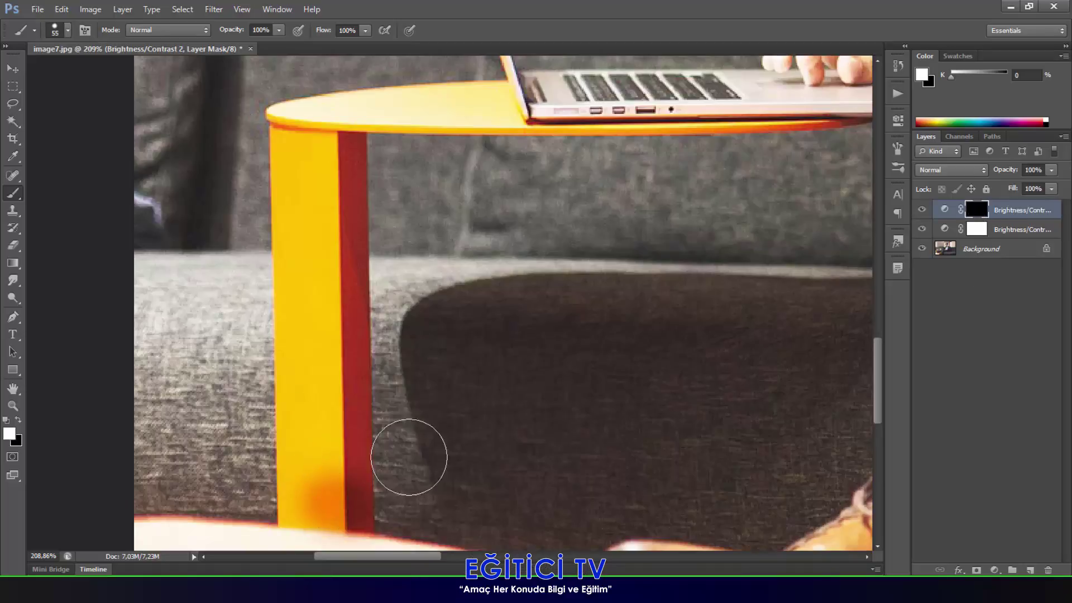
{"action": "mouse_move", "coordinate": [319, 512]}
{"action": "left_mouse_down"}
{"action": "mouse_move", "coordinate": [332, 498]}
{"action": "mouse_move", "coordinate": [311, 502]}
{"action": "left_mouse_up"}
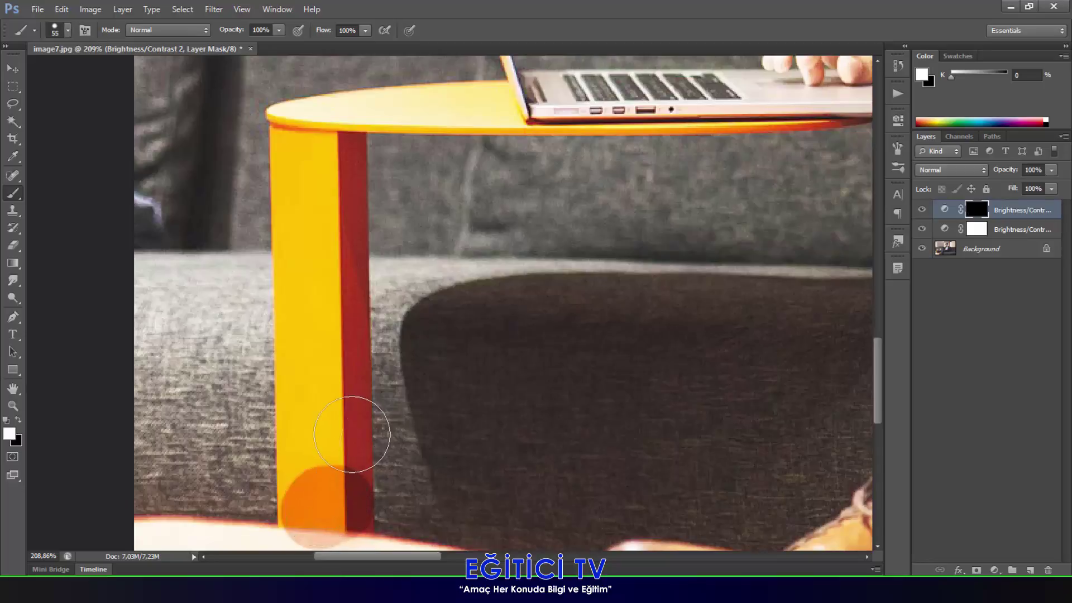
Set the brush size to 28 px and paint white on the mask over the lower part of the table leg
{"action": "scroll", "coordinate": [335, 435], "scroll_direction": "down", "scroll_amount": 2}
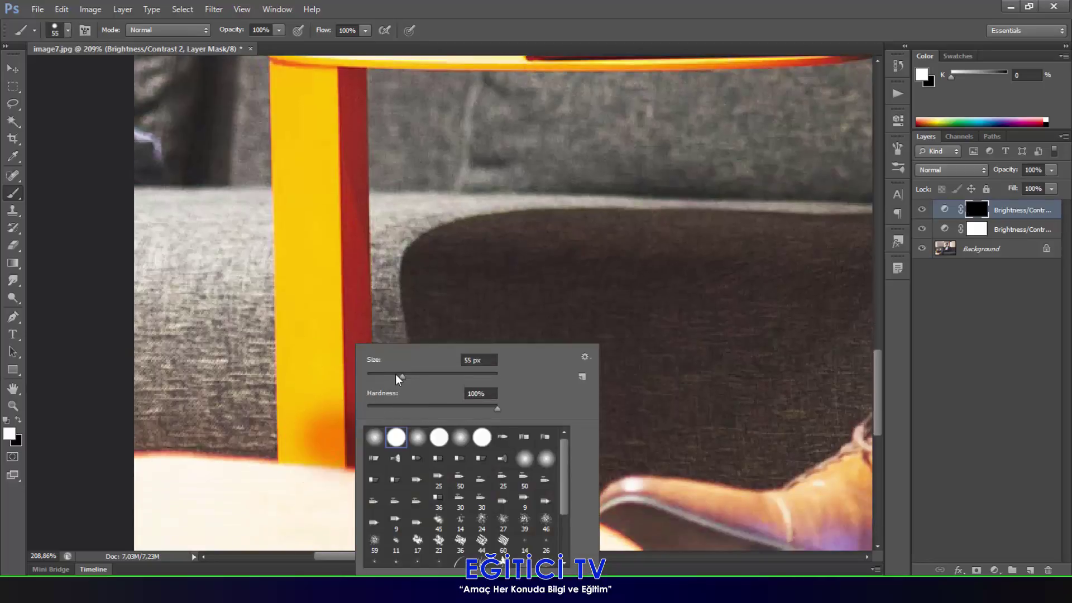
{"action": "left_click_drag", "start_coordinate": [398, 380], "coordinate": [386, 382]}
{"action": "mouse_move", "coordinate": [314, 437]}
{"action": "left_mouse_down"}
{"action": "mouse_move", "coordinate": [356, 450]}
{"action": "mouse_move", "coordinate": [298, 428]}
{"action": "mouse_move", "coordinate": [298, 409]}
{"action": "mouse_move", "coordinate": [296, 430]}
{"action": "mouse_move", "coordinate": [294, 274]}
{"action": "mouse_move", "coordinate": [317, 283]}
{"action": "mouse_move", "coordinate": [318, 417]}
{"action": "mouse_move", "coordinate": [331, 308]}
{"action": "mouse_move", "coordinate": [356, 413]}
{"action": "left_mouse_up"}
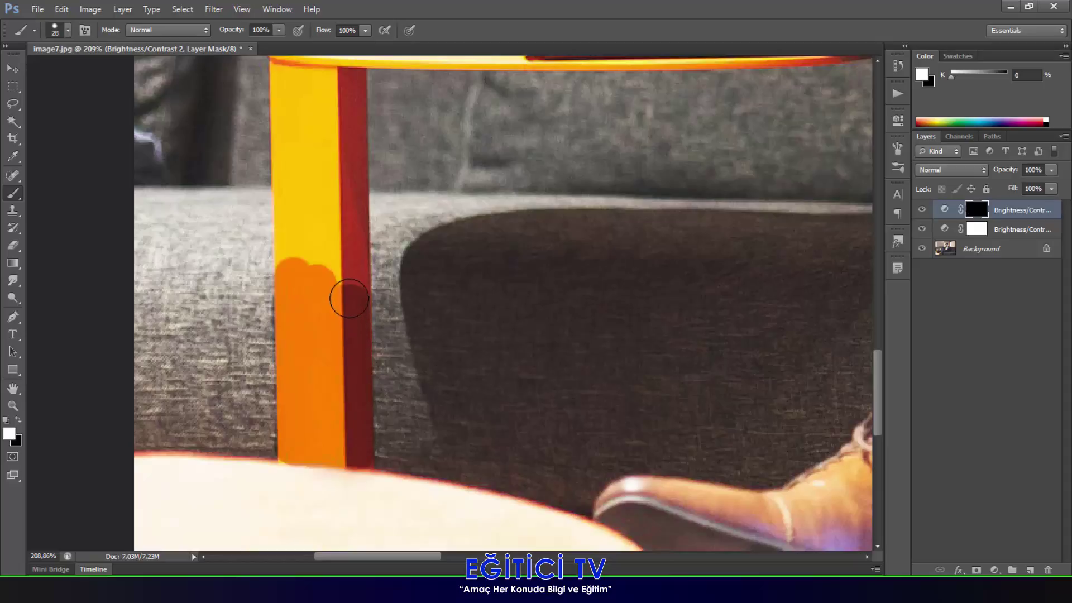
{"action": "left_click_drag", "start_coordinate": [349, 299], "coordinate": [349, 277]}
Paint the mask white over the rest of the table leg and across the tabletop toward the laptop
{"action": "scroll", "coordinate": [258, 210], "scroll_direction": "up", "scroll_amount": 5}
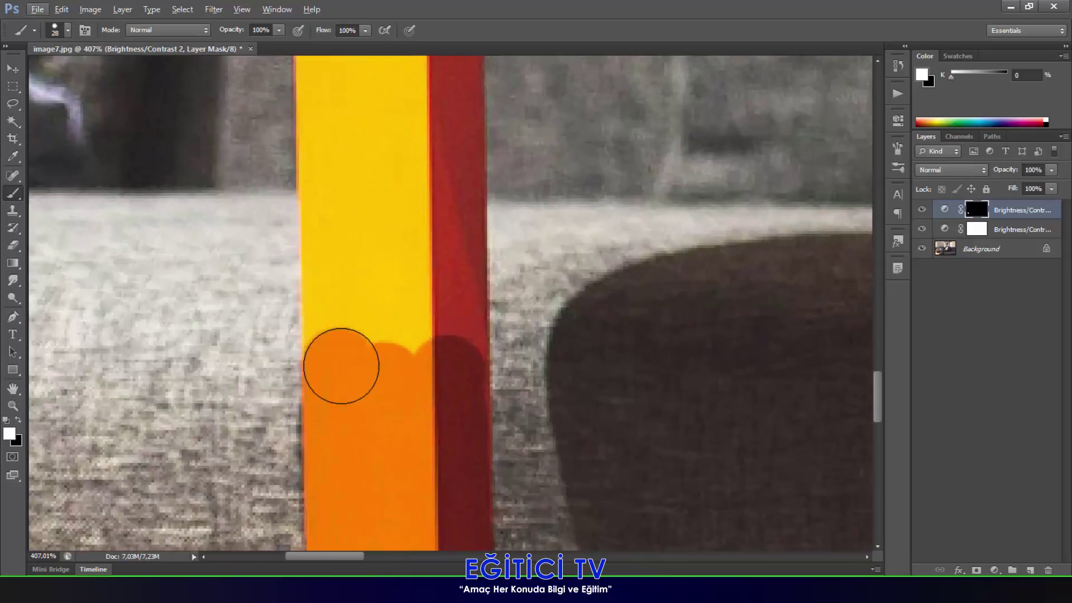
{"action": "mouse_move", "coordinate": [339, 369]}
{"action": "left_mouse_down"}
{"action": "mouse_move", "coordinate": [344, 218]}
{"action": "mouse_move", "coordinate": [344, 290]}
{"action": "mouse_move", "coordinate": [390, 273]}
{"action": "mouse_move", "coordinate": [390, 357]}
{"action": "mouse_move", "coordinate": [431, 326]}
{"action": "mouse_move", "coordinate": [451, 366]}
{"action": "mouse_move", "coordinate": [450, 329]}
{"action": "mouse_move", "coordinate": [449, 394]}
{"action": "mouse_move", "coordinate": [437, 194]}
{"action": "mouse_move", "coordinate": [394, 207]}
{"action": "mouse_move", "coordinate": [366, 160]}
{"action": "mouse_move", "coordinate": [333, 210]}
{"action": "mouse_move", "coordinate": [340, 181]}
{"action": "mouse_move", "coordinate": [340, 233]}
{"action": "mouse_move", "coordinate": [335, 99]}
{"action": "mouse_move", "coordinate": [341, 150]}
{"action": "mouse_move", "coordinate": [370, 161]}
{"action": "mouse_move", "coordinate": [407, 143]}
{"action": "mouse_move", "coordinate": [451, 202]}
{"action": "mouse_move", "coordinate": [450, 114]}
{"action": "left_mouse_up"}
{"action": "scroll", "coordinate": [449, 114], "scroll_direction": "up", "scroll_amount": 5}
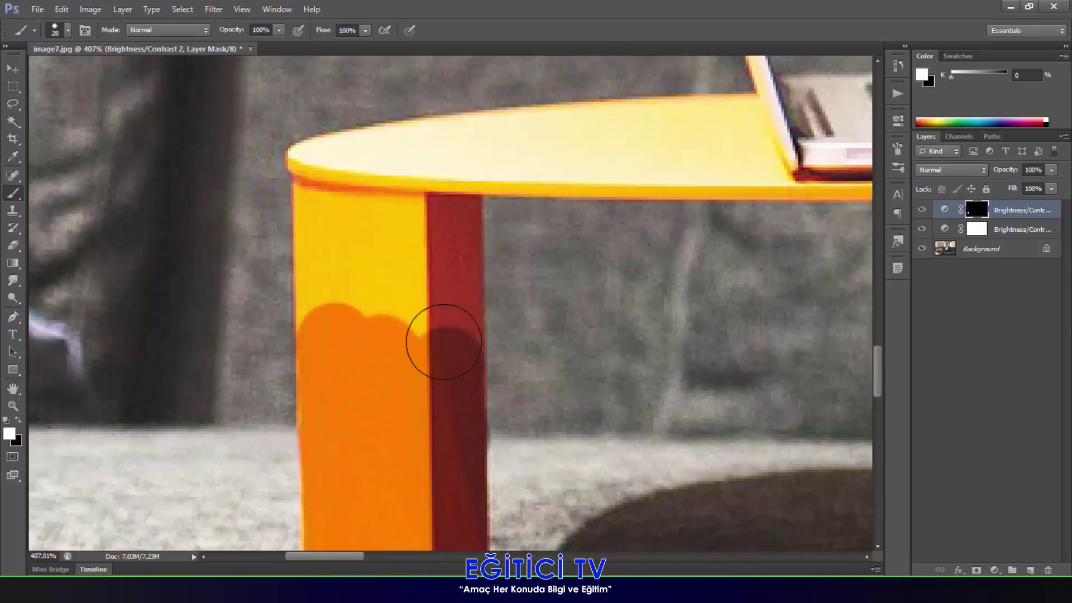
{"action": "mouse_move", "coordinate": [455, 351]}
{"action": "left_mouse_down"}
{"action": "mouse_move", "coordinate": [450, 192]}
{"action": "mouse_move", "coordinate": [376, 328]}
{"action": "mouse_move", "coordinate": [327, 313]}
{"action": "mouse_move", "coordinate": [335, 318]}
{"action": "mouse_move", "coordinate": [341, 224]}
{"action": "mouse_move", "coordinate": [328, 179]}
{"action": "mouse_move", "coordinate": [327, 229]}
{"action": "mouse_move", "coordinate": [330, 152]}
{"action": "mouse_move", "coordinate": [339, 164]}
{"action": "mouse_move", "coordinate": [427, 148]}
{"action": "mouse_move", "coordinate": [735, 130]}
{"action": "mouse_move", "coordinate": [537, 138]}
{"action": "left_mouse_up"}
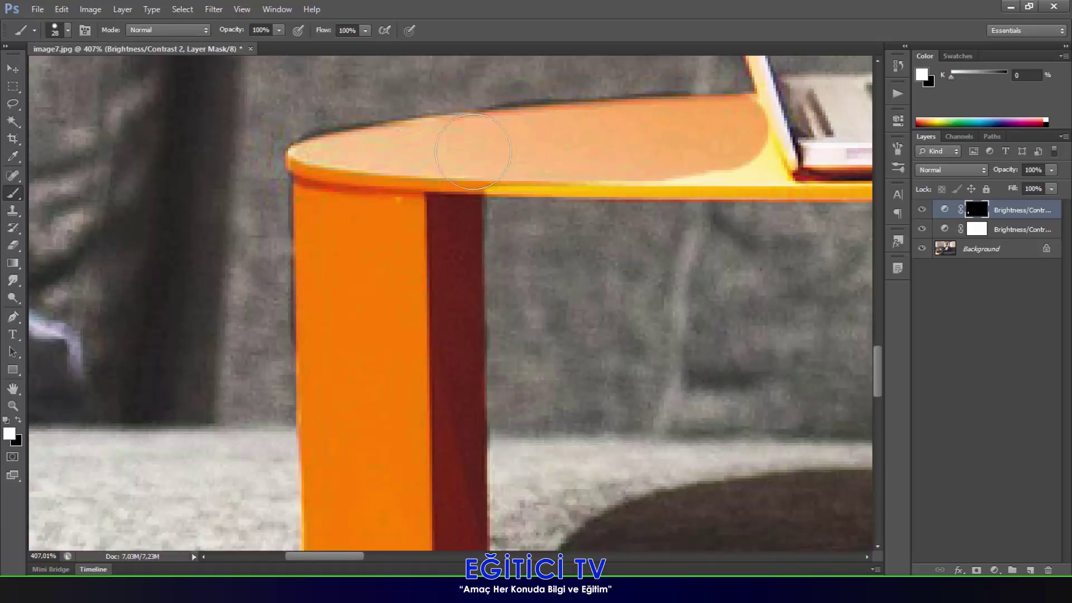
Paint the tabletop's front rim up to the laptop's corner on the mask, reducing the brush size to 13 px
{"action": "mouse_move", "coordinate": [344, 175]}
{"action": "left_mouse_down"}
{"action": "mouse_move", "coordinate": [335, 162]}
{"action": "mouse_move", "coordinate": [390, 199]}
{"action": "mouse_move", "coordinate": [452, 187]}
{"action": "left_mouse_up"}
{"action": "right_click", "coordinate": [634, 167]}
{"action": "left_click_drag", "start_coordinate": [658, 188], "coordinate": [647, 188]}
{"action": "key", "text": "Return"}
{"action": "mouse_move", "coordinate": [493, 175]}
{"action": "left_mouse_down"}
{"action": "mouse_move", "coordinate": [773, 189]}
{"action": "mouse_move", "coordinate": [744, 110]}
{"action": "mouse_move", "coordinate": [769, 180]}
{"action": "left_mouse_up"}
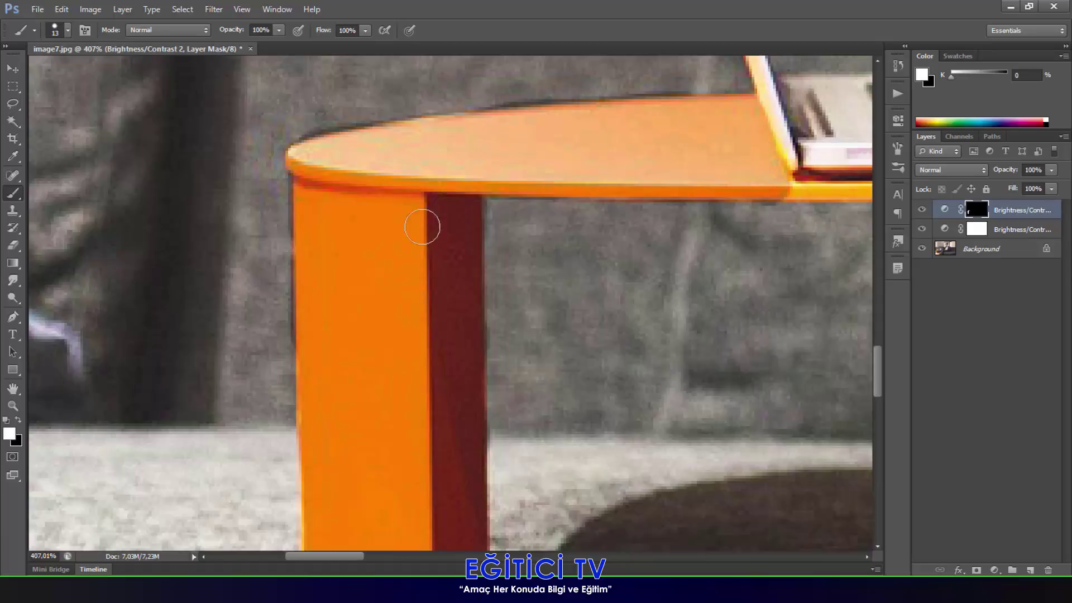
Inspect the painted table leg and the tabletop edge around the laptop's near corner for unpainted areas
{"action": "scroll", "coordinate": [383, 239], "scroll_direction": "down", "scroll_amount": 8}
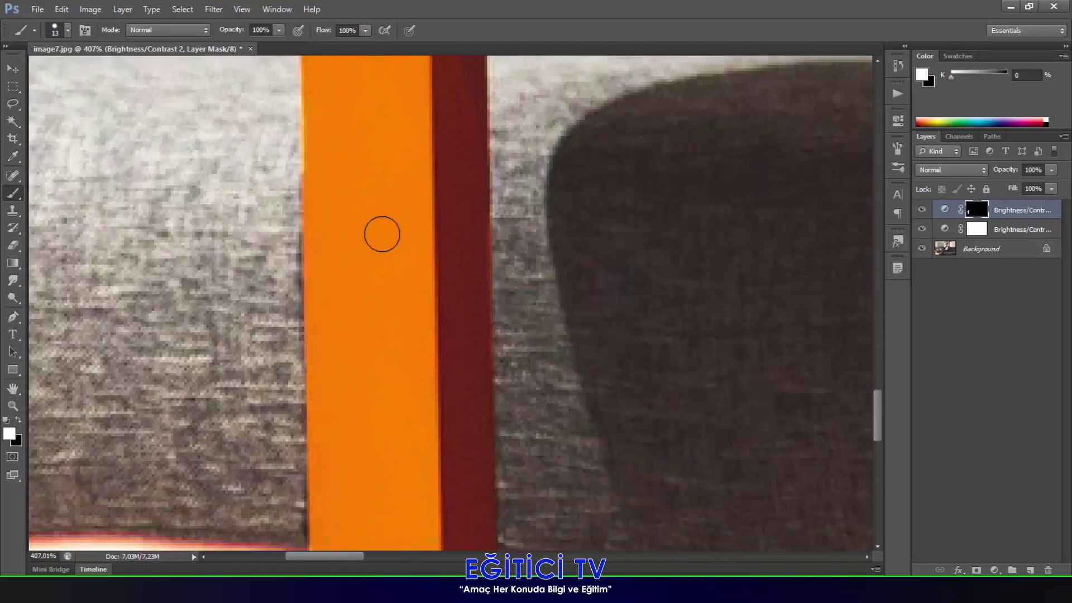
{"action": "scroll", "coordinate": [381, 234], "scroll_direction": "up", "scroll_amount": 8}
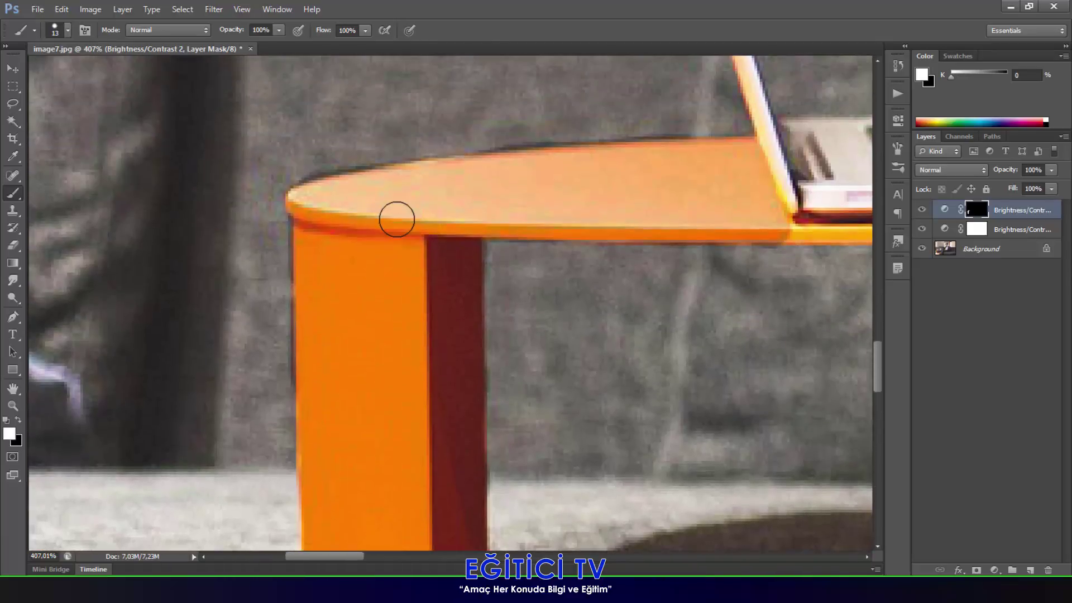
{"action": "scroll", "coordinate": [396, 220], "scroll_direction": "down", "scroll_amount": 2}
{"action": "scroll", "coordinate": [710, 285], "scroll_direction": "up", "scroll_amount": 4}
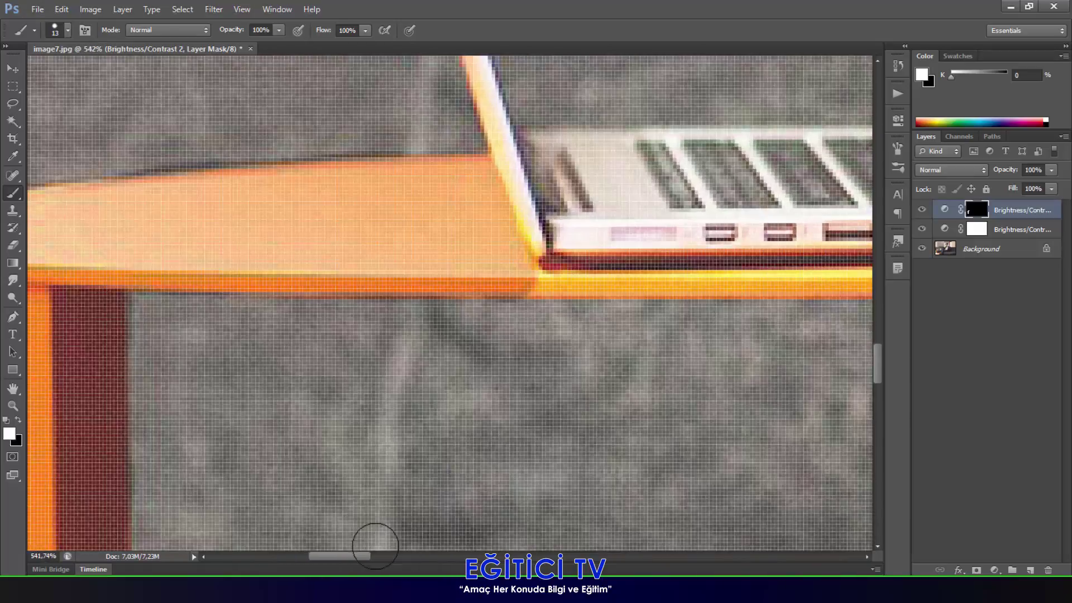
{"action": "scroll", "coordinate": [414, 341], "scroll_direction": "right", "scroll_amount": 3}
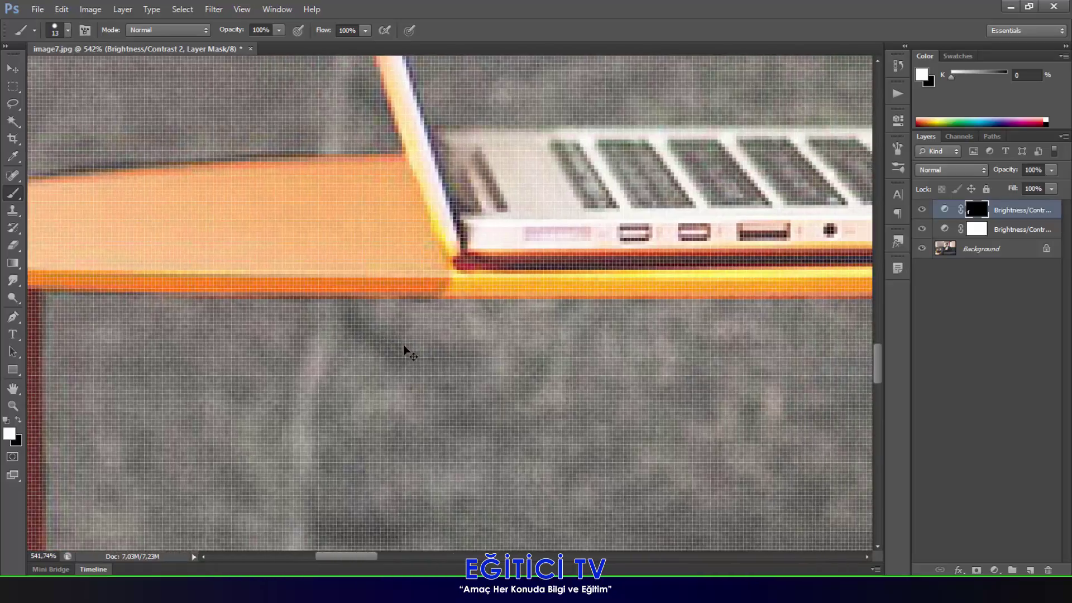
{"action": "scroll", "coordinate": [406, 352], "scroll_direction": "left", "scroll_amount": 4}
{"action": "scroll", "coordinate": [395, 335], "scroll_direction": "right", "scroll_amount": 2}
{"action": "scroll", "coordinate": [397, 329], "scroll_direction": "left", "scroll_amount": 2}
{"action": "scroll", "coordinate": [396, 326], "scroll_direction": "right", "scroll_amount": 2}
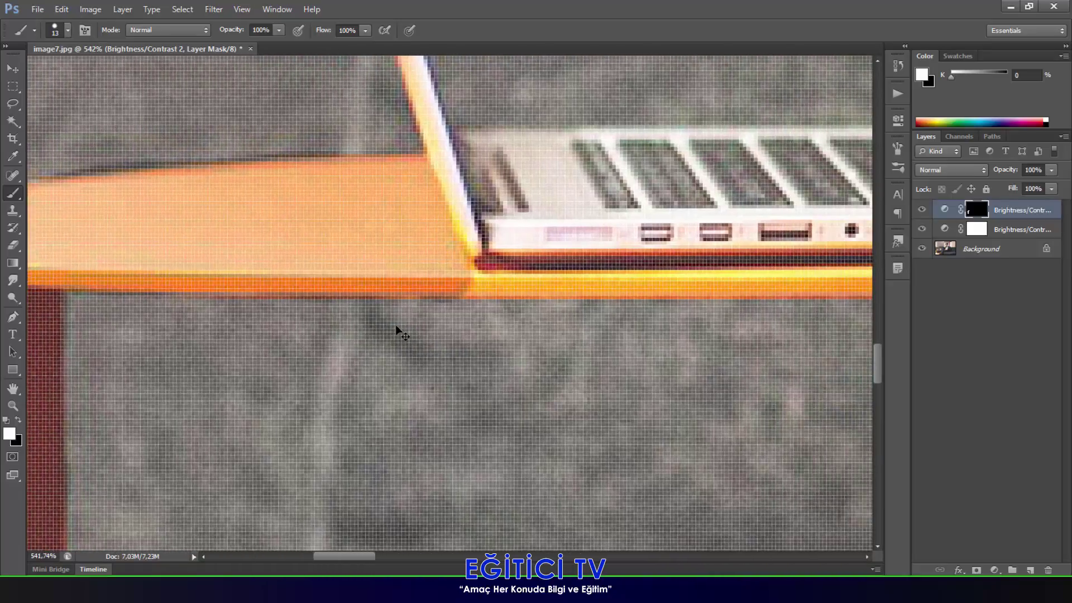
{"action": "scroll", "coordinate": [396, 332], "scroll_direction": "up", "scroll_amount": 2}
{"action": "scroll", "coordinate": [385, 321], "scroll_direction": "down", "scroll_amount": 2}
{"action": "scroll", "coordinate": [395, 324], "scroll_direction": "up", "scroll_amount": 2}
{"action": "scroll", "coordinate": [391, 328], "scroll_direction": "down", "scroll_amount": 2}
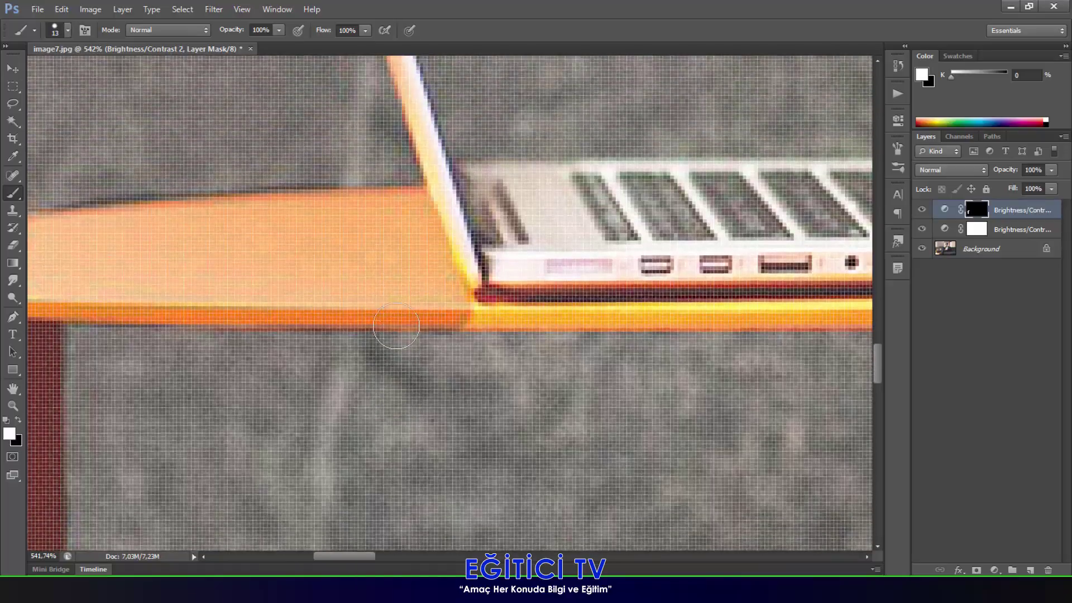
{"action": "scroll", "coordinate": [396, 329], "scroll_direction": "right", "scroll_amount": 2}
{"action": "scroll", "coordinate": [398, 332], "scroll_direction": "left", "scroll_amount": 1}
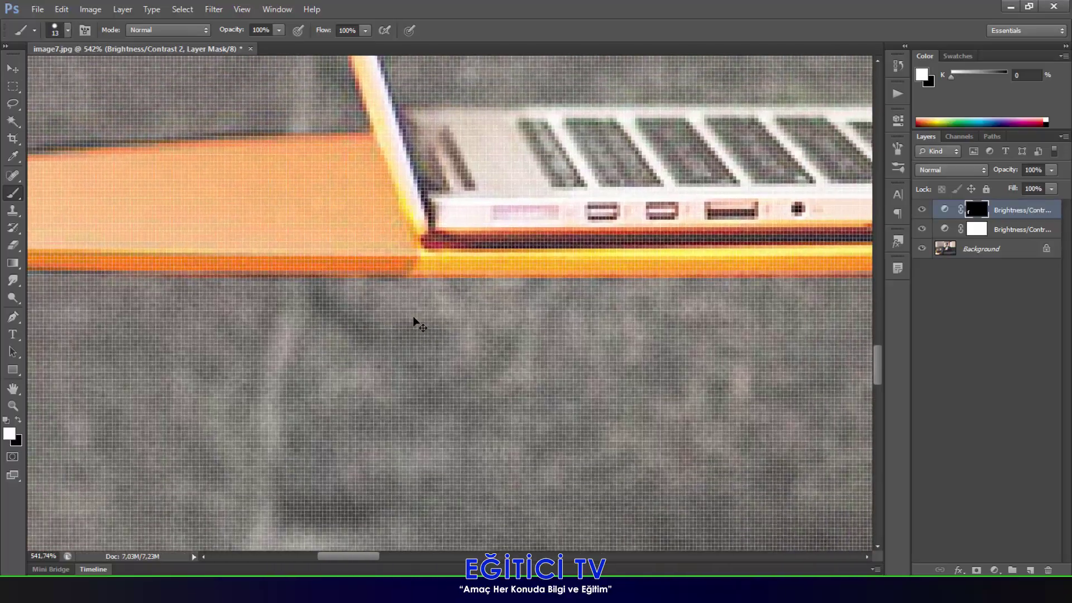
{"action": "scroll", "coordinate": [419, 308], "scroll_direction": "down", "scroll_amount": 1}
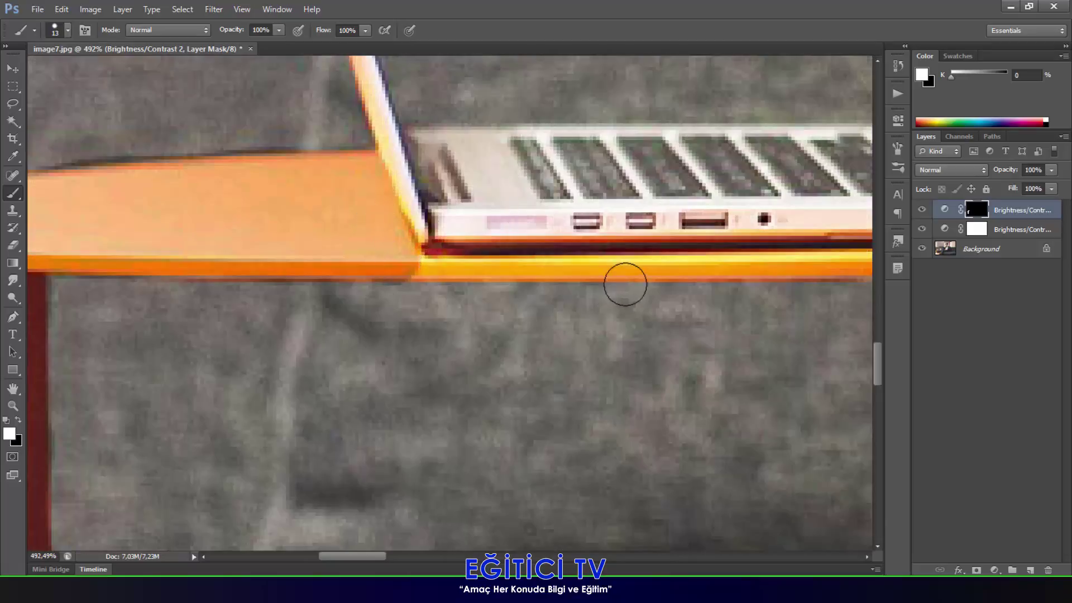
Set the brush size to 8 px and paint the mask along the thin table edge beneath the laptop to its far end
{"action": "right_click", "coordinate": [647, 285]}
{"action": "key", "text": "Return"}
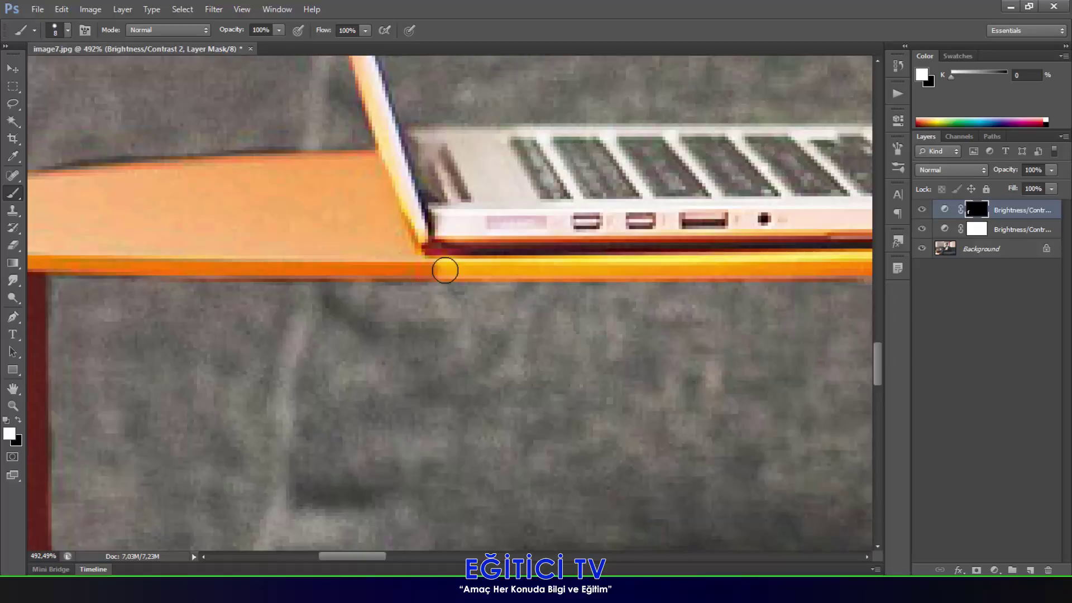
{"action": "mouse_move", "coordinate": [443, 271]}
{"action": "left_mouse_down"}
{"action": "mouse_move", "coordinate": [426, 259]}
{"action": "mouse_move", "coordinate": [540, 277]}
{"action": "mouse_move", "coordinate": [480, 259]}
{"action": "mouse_move", "coordinate": [629, 259]}
{"action": "mouse_move", "coordinate": [534, 270]}
{"action": "mouse_move", "coordinate": [721, 255]}
{"action": "mouse_move", "coordinate": [651, 273]}
{"action": "mouse_move", "coordinate": [789, 266]}
{"action": "mouse_move", "coordinate": [511, 283]}
{"action": "left_mouse_up"}
{"action": "scroll", "coordinate": [511, 283], "scroll_direction": "down", "scroll_amount": 5, "text": "alt"}
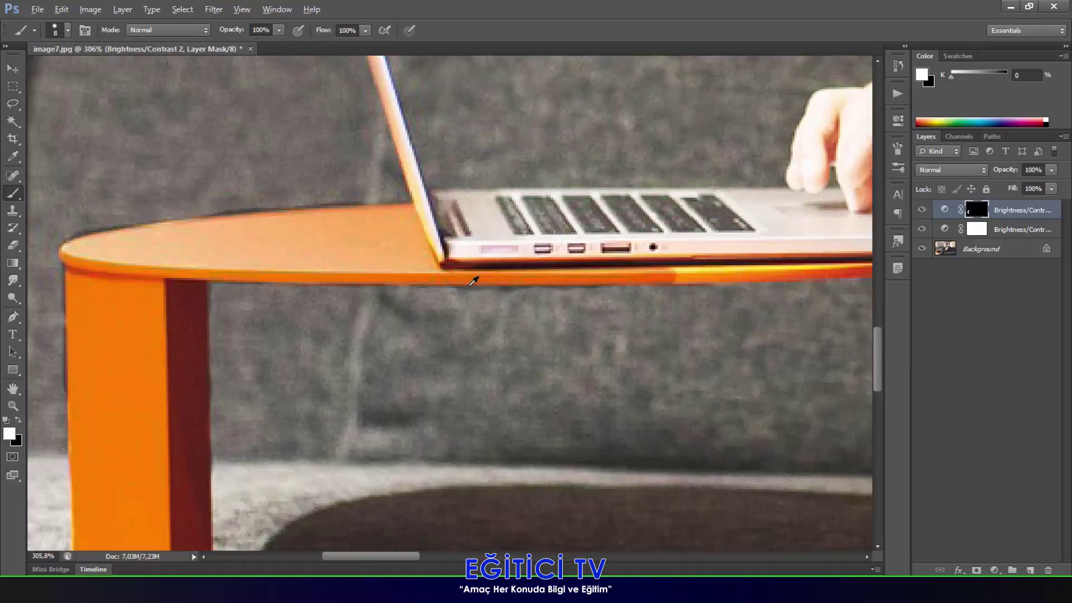
{"action": "scroll", "coordinate": [659, 277], "scroll_direction": "up", "scroll_amount": 6, "text": "alt"}
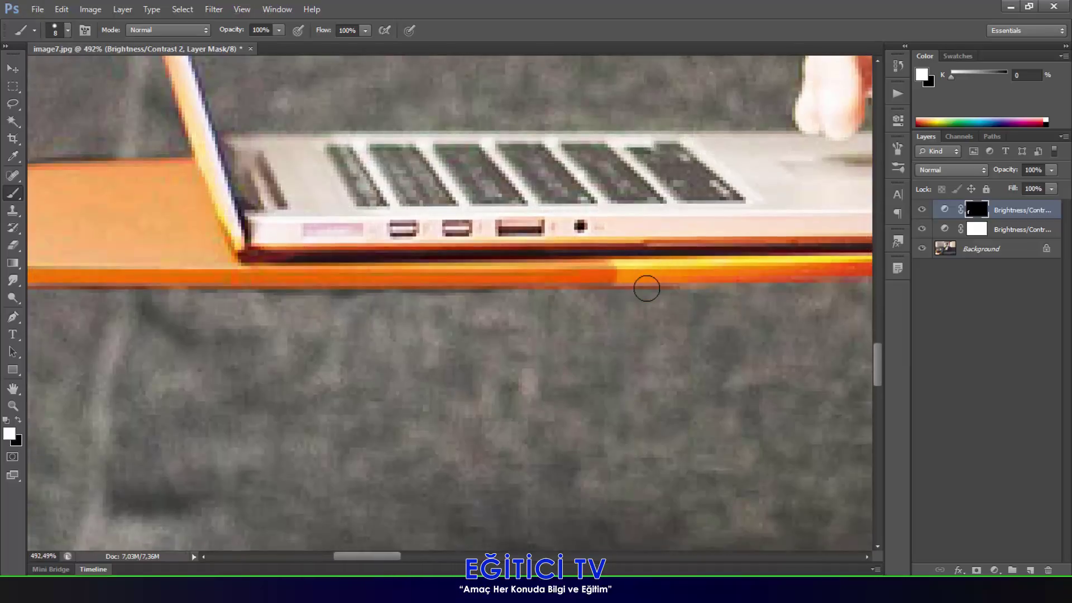
{"action": "scroll", "coordinate": [653, 279], "scroll_direction": "down", "scroll_amount": 2}
{"action": "scroll", "coordinate": [561, 277], "scroll_direction": "down", "scroll_amount": 1, "text": "alt"}
{"action": "mouse_move", "coordinate": [441, 238]}
{"action": "left_mouse_down"}
{"action": "mouse_move", "coordinate": [736, 234]}
{"action": "mouse_move", "coordinate": [809, 222]}
{"action": "left_mouse_up"}
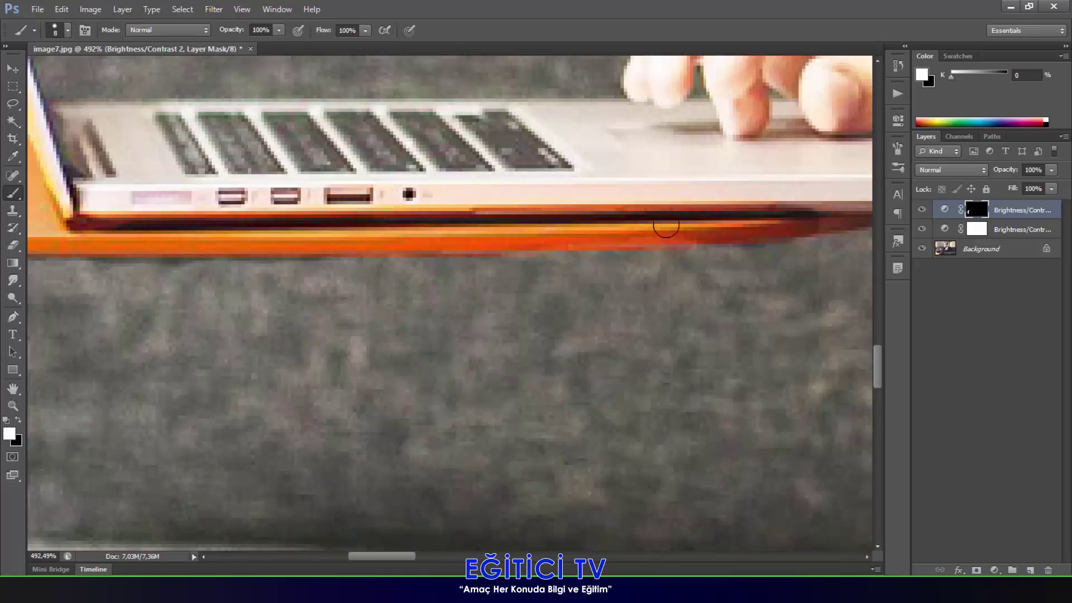
{"action": "left_click_drag", "start_coordinate": [666, 226], "coordinate": [559, 234]}
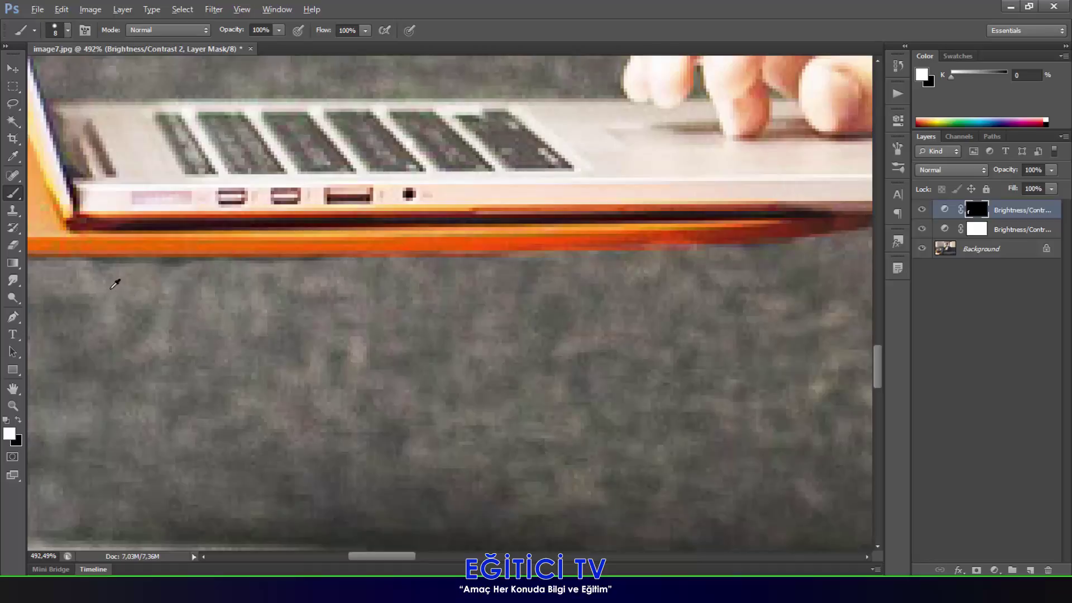
Compare the whole image with the upper Brightness/Contrast layer hidden and shown, leaving the layer visible
{"action": "scroll", "coordinate": [108, 286], "scroll_direction": "down", "scroll_amount": 7, "text": "alt"}
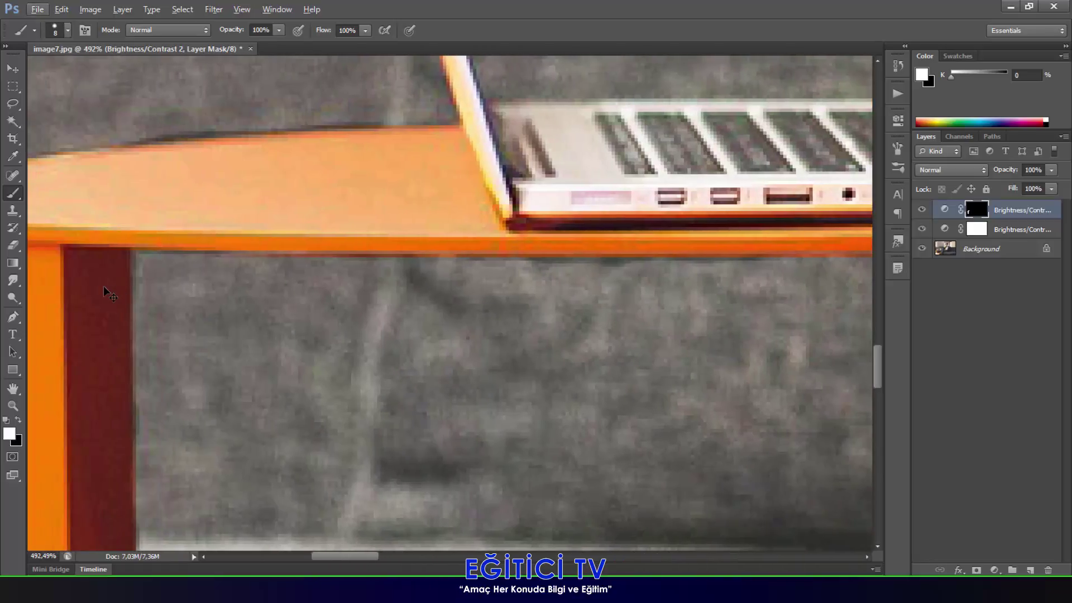
{"action": "scroll", "coordinate": [106, 290], "scroll_direction": "down", "scroll_amount": 8, "text": "alt"}
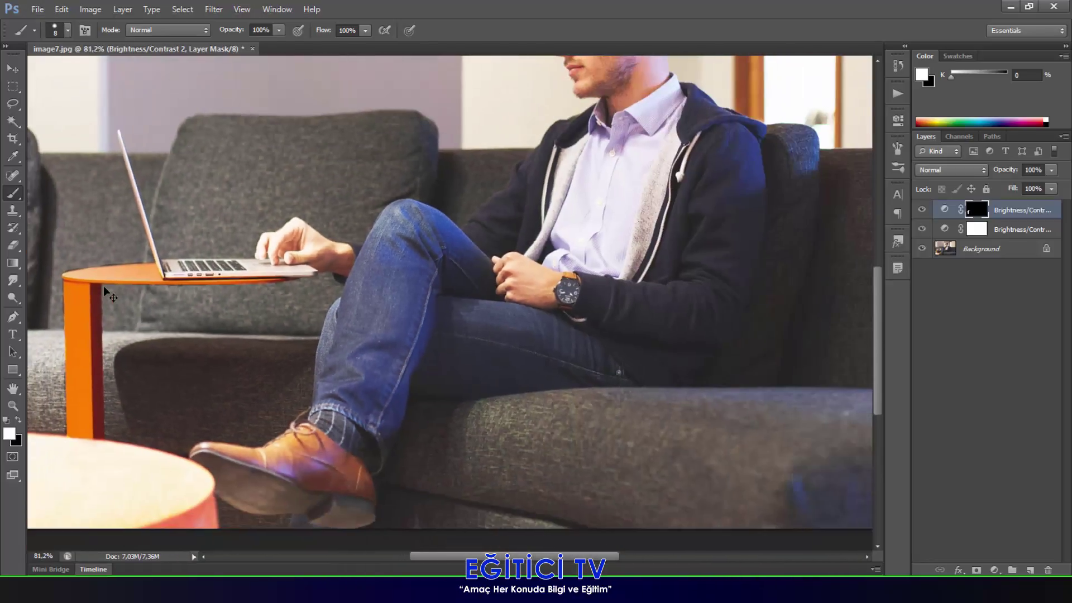
{"action": "scroll", "coordinate": [102, 287], "scroll_direction": "down", "scroll_amount": 2}
{"action": "scroll", "coordinate": [103, 292], "scroll_direction": "down", "scroll_amount": 2}
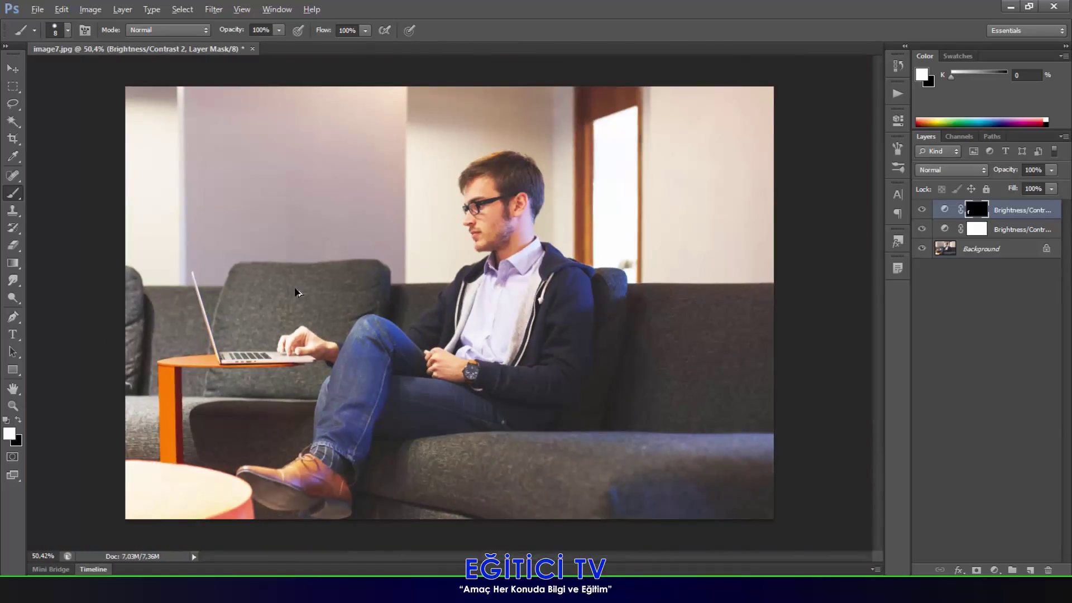
{"action": "scroll", "coordinate": [296, 291], "scroll_direction": "up", "scroll_amount": 1}
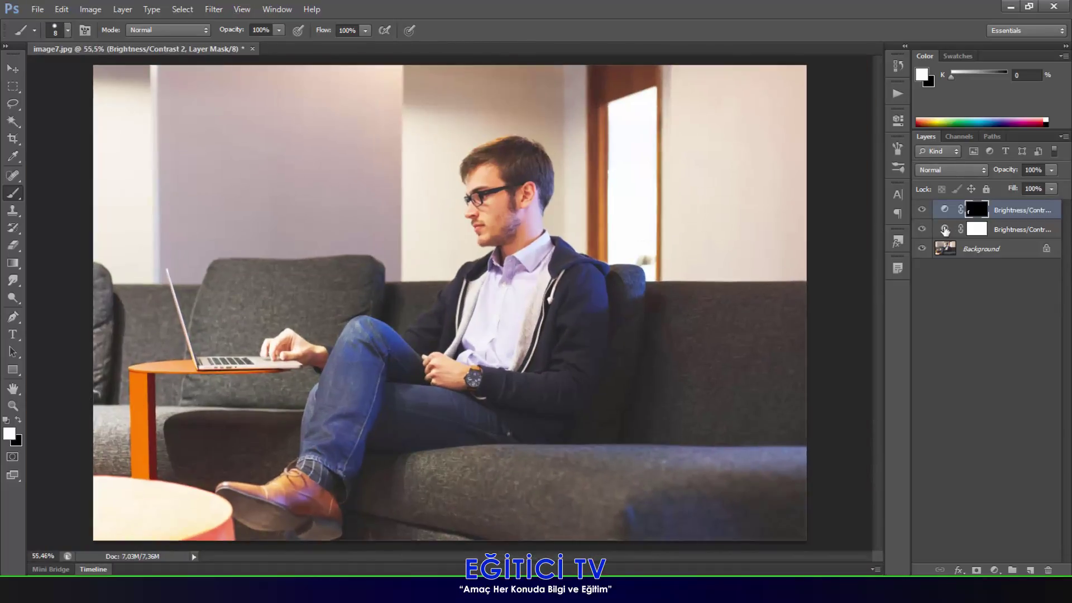
{"action": "left_click", "coordinate": [922, 210]}
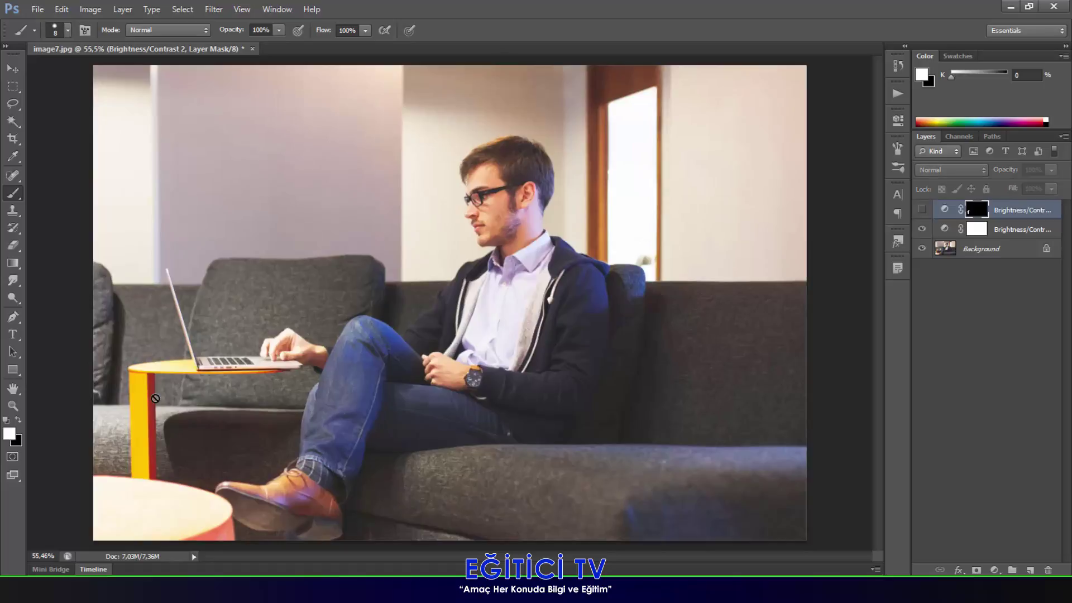
{"action": "left_click", "coordinate": [922, 210]}
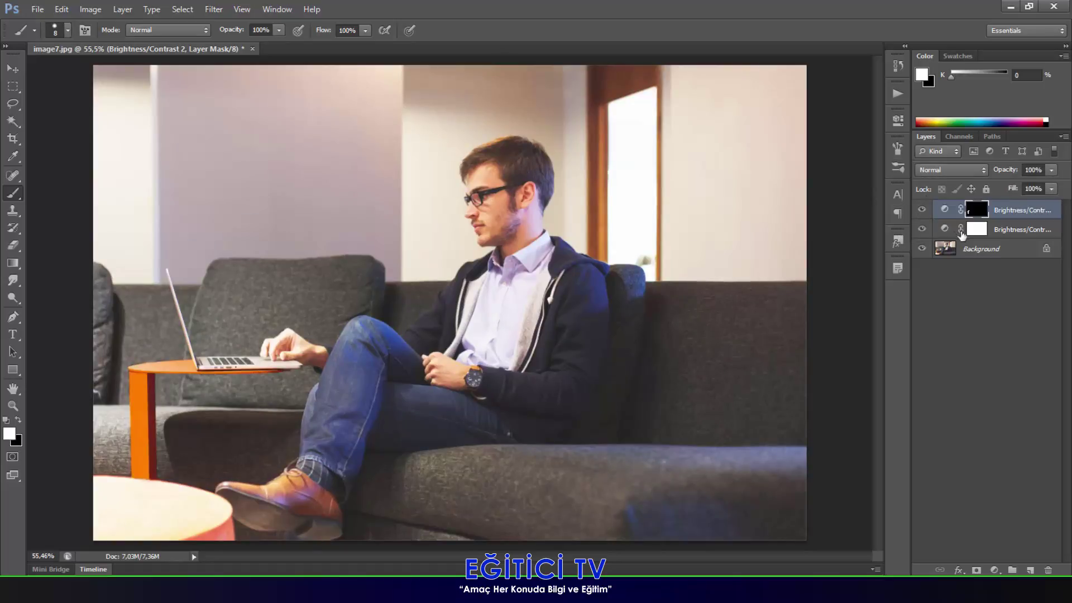
{"action": "left_click", "coordinate": [924, 211]}
{"action": "left_click", "coordinate": [924, 210]}
{"action": "left_click", "coordinate": [922, 210]}
{"action": "left_click", "coordinate": [922, 210]}
{"action": "left_click", "coordinate": [921, 211]}
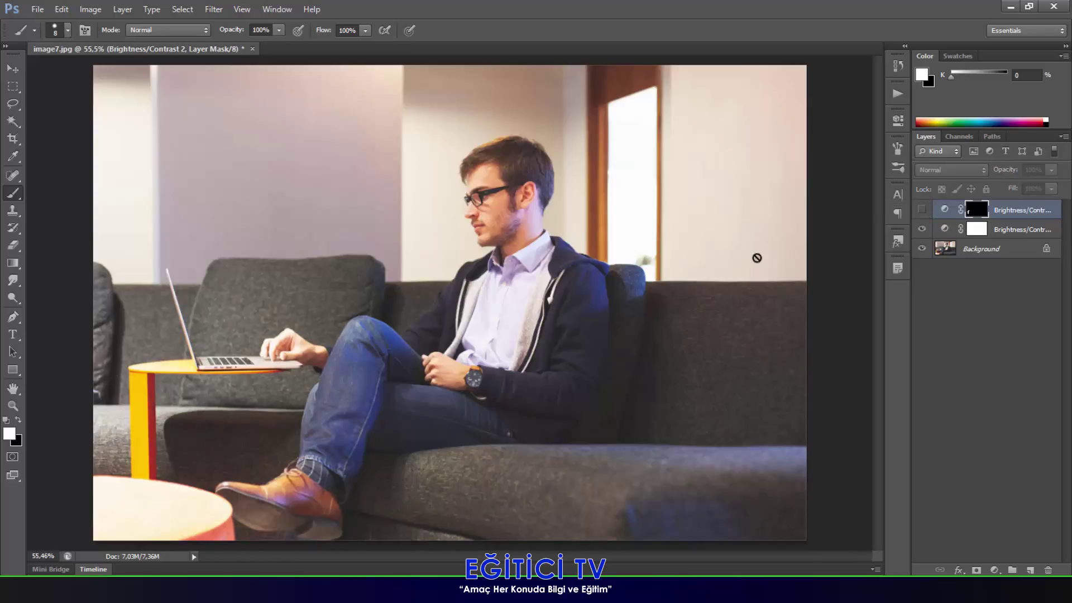
{"action": "left_click", "coordinate": [922, 210]}
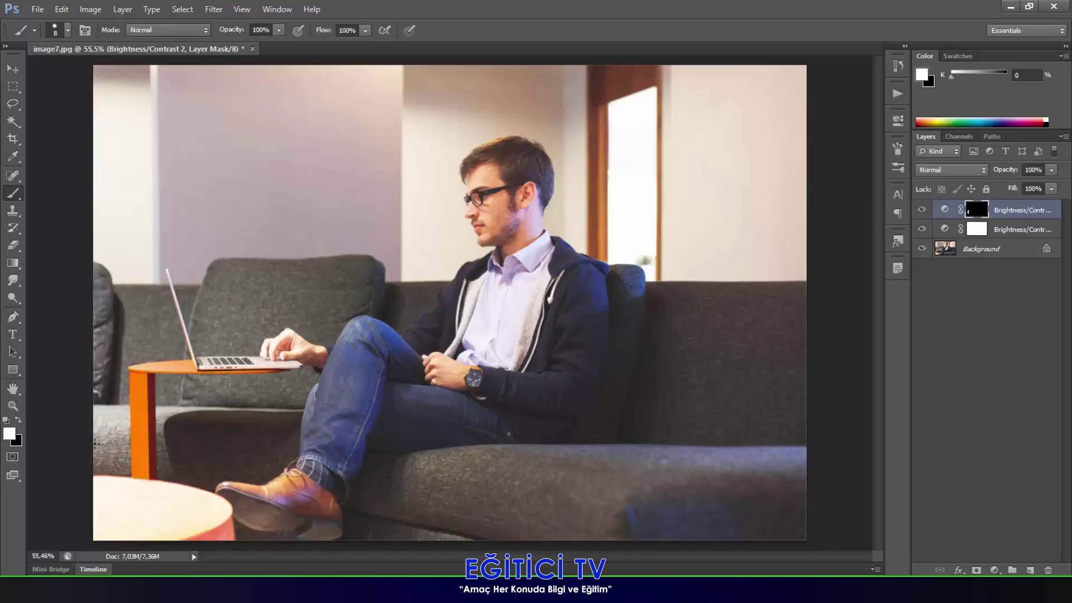
Add a Gradient Map adjustment layer above the Brightness/Contrast layers and choose the Violet, Orange preset in its Gradient Editor
{"action": "left_click", "coordinate": [978, 304]}
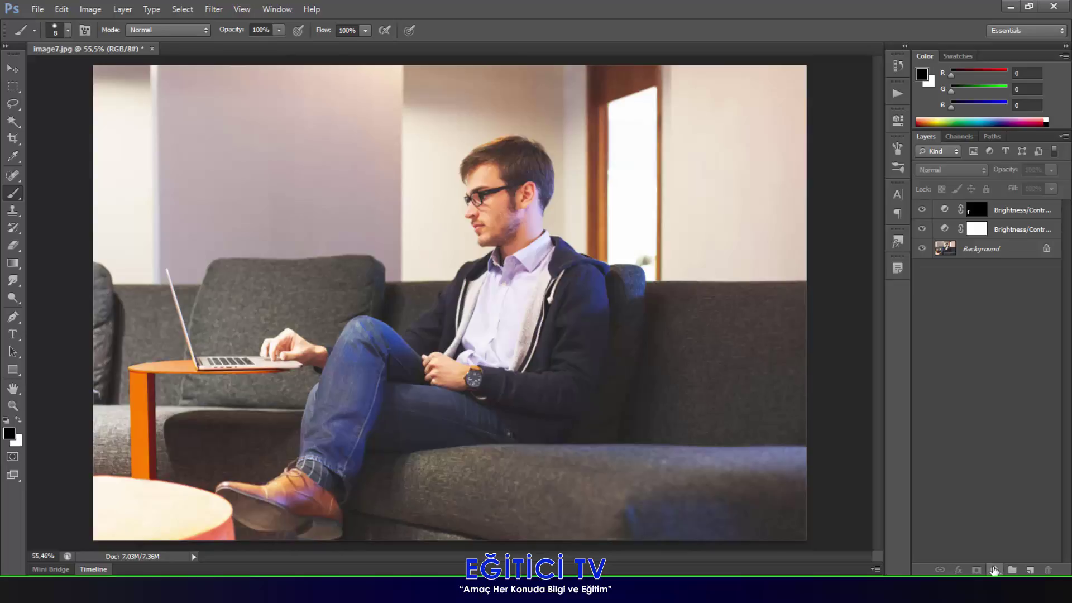
{"action": "left_click", "coordinate": [994, 570]}
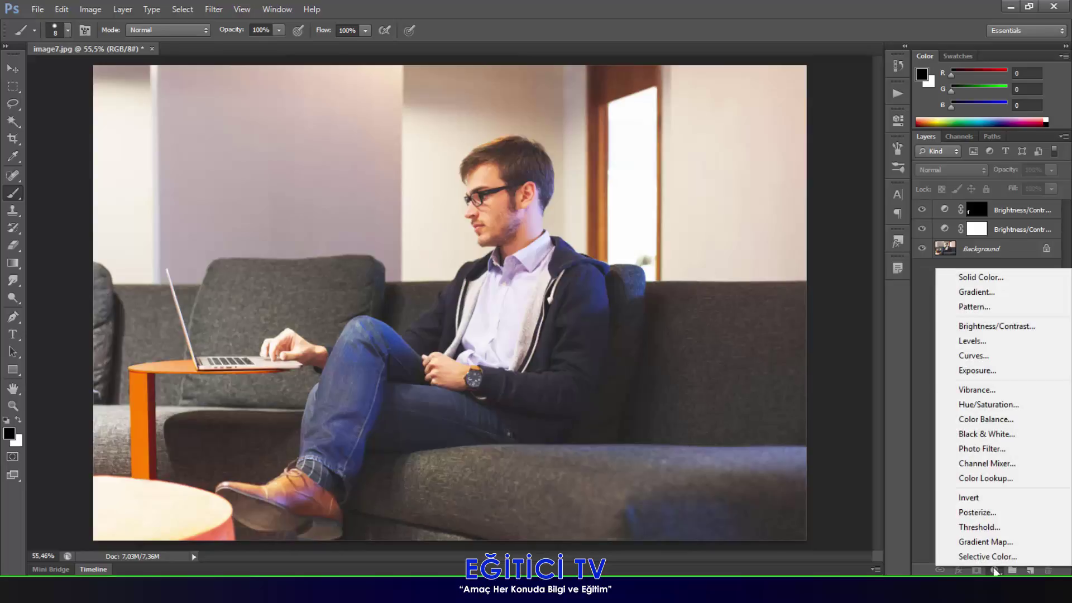
{"action": "left_click", "coordinate": [986, 541]}
{"action": "left_click", "coordinate": [770, 160]}
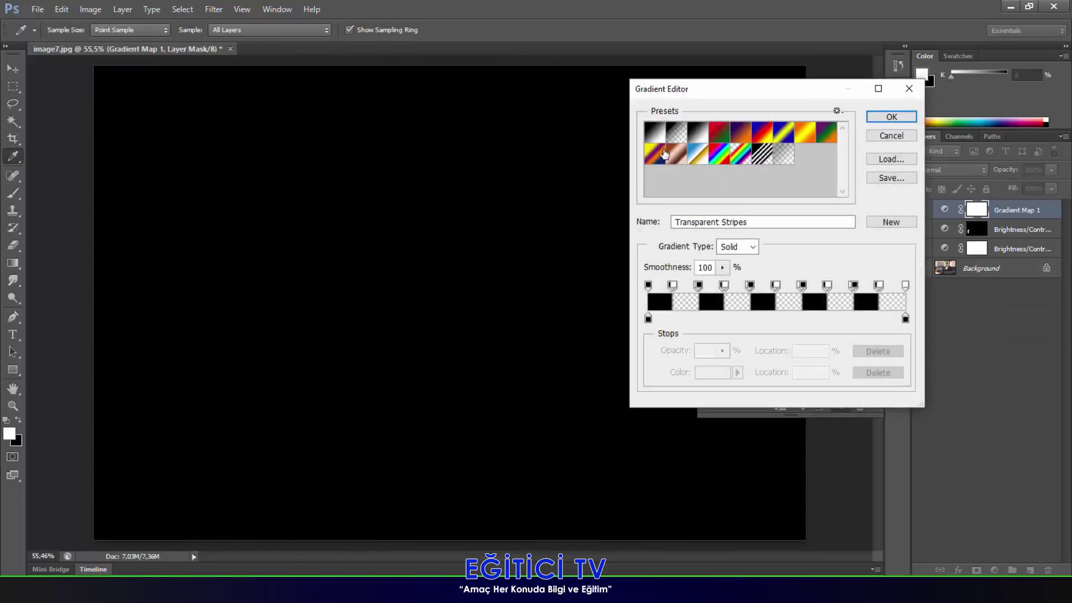
{"action": "left_click", "coordinate": [739, 132]}
Replace the gradient presets with the Simple set and try the Red and Pink gradients on the image
{"action": "left_click", "coordinate": [836, 111]}
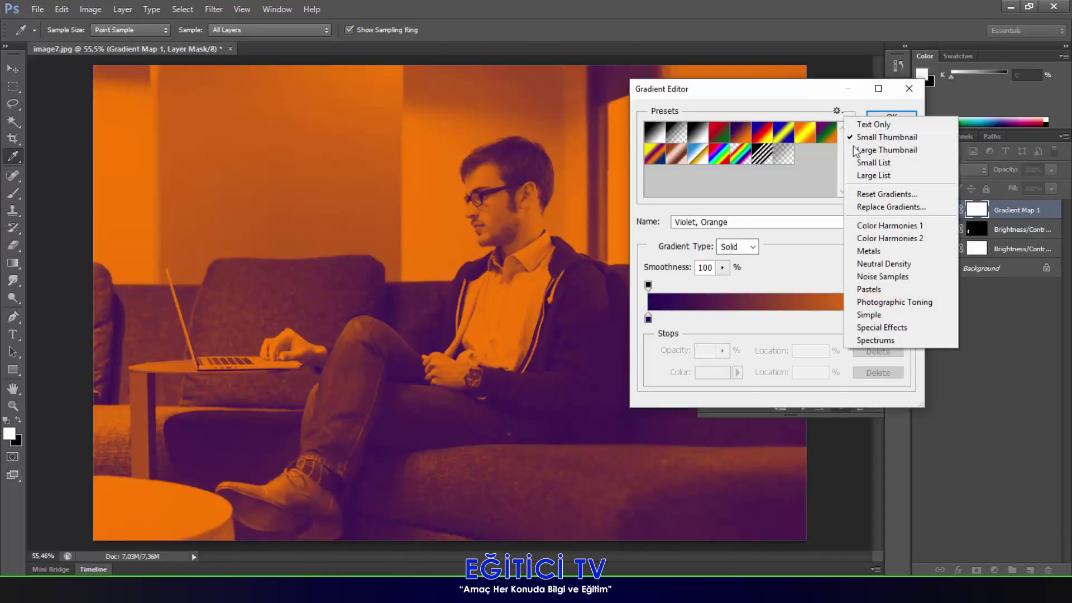
{"action": "left_click", "coordinate": [878, 315]}
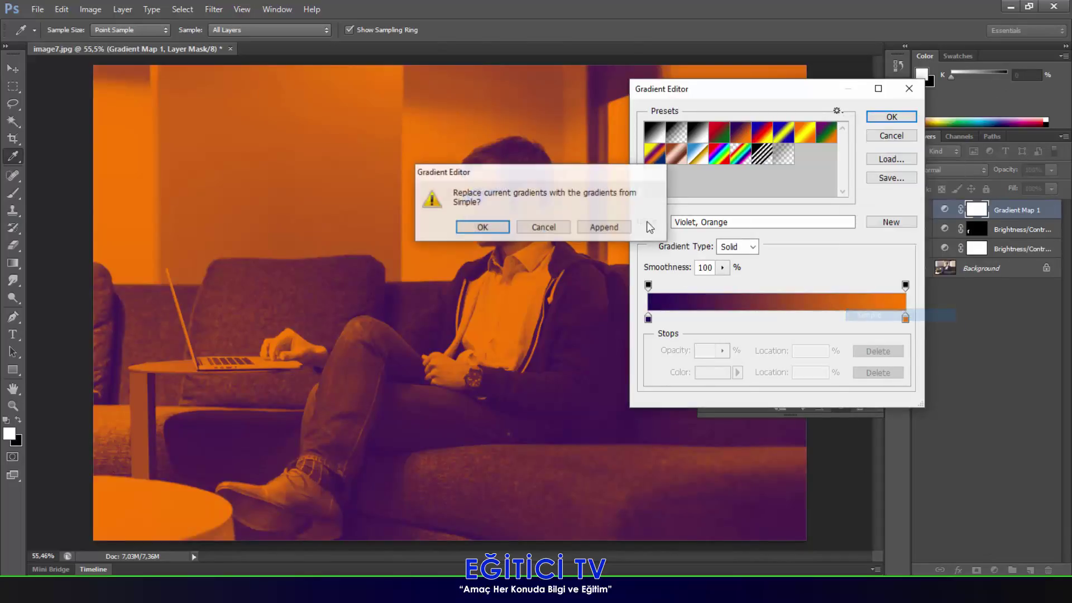
{"action": "left_click", "coordinate": [465, 228]}
{"action": "left_click", "coordinate": [720, 133]}
{"action": "left_click", "coordinate": [757, 139]}
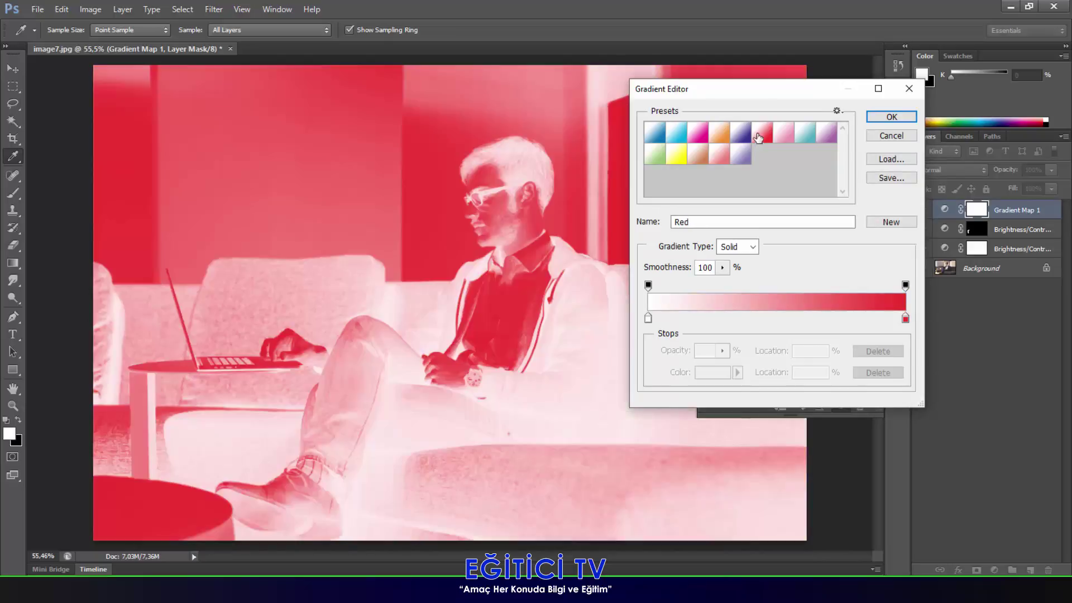
{"action": "left_click", "coordinate": [779, 137]}
Replace the gradient presets with the Special Effects set and try the Matte Sphere and Shiny Sphere gradients
{"action": "left_click", "coordinate": [836, 111]}
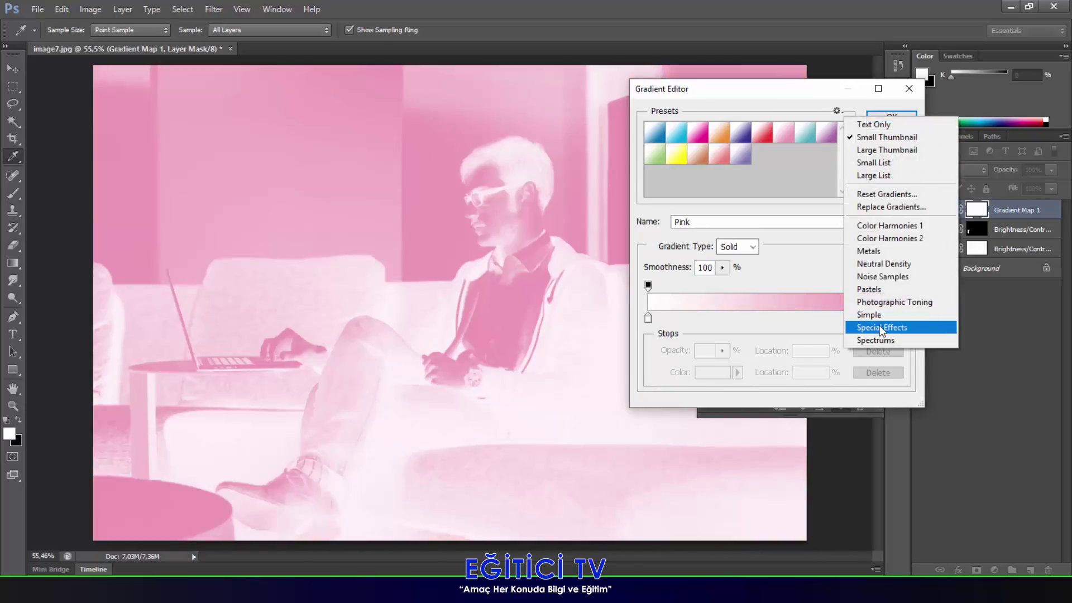
{"action": "left_click", "coordinate": [881, 328]}
{"action": "left_click", "coordinate": [485, 229]}
{"action": "left_click", "coordinate": [716, 134]}
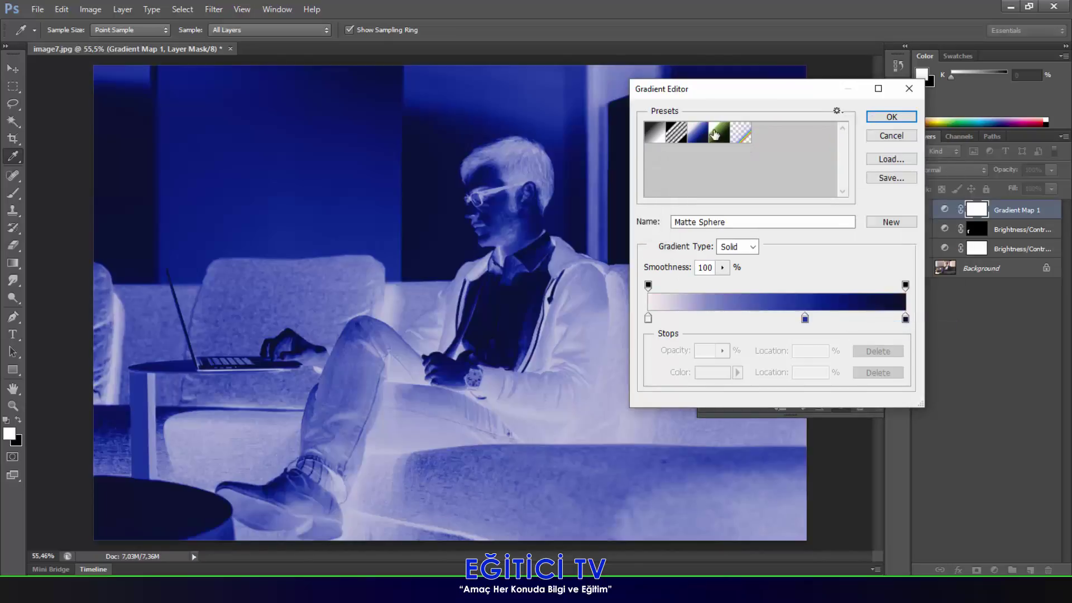
{"action": "left_click", "coordinate": [716, 134]}
Replace the gradient presets with the Neutral Density set and try several densities, including Neutral Density 10 and 90
{"action": "left_click", "coordinate": [837, 112]}
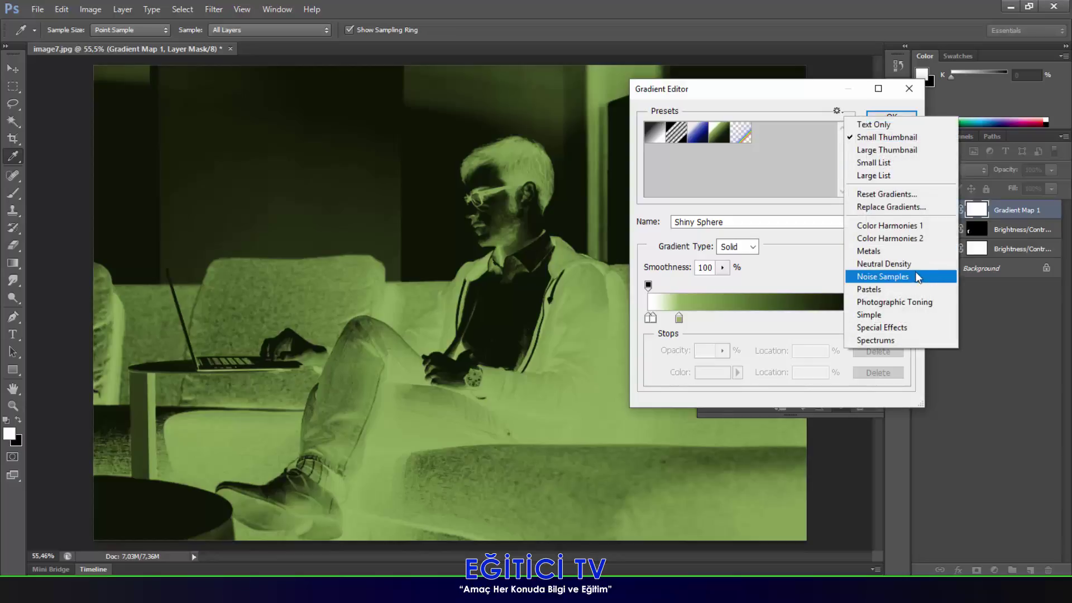
{"action": "left_click", "coordinate": [884, 264]}
{"action": "left_click", "coordinate": [482, 229]}
{"action": "left_click", "coordinate": [686, 136]}
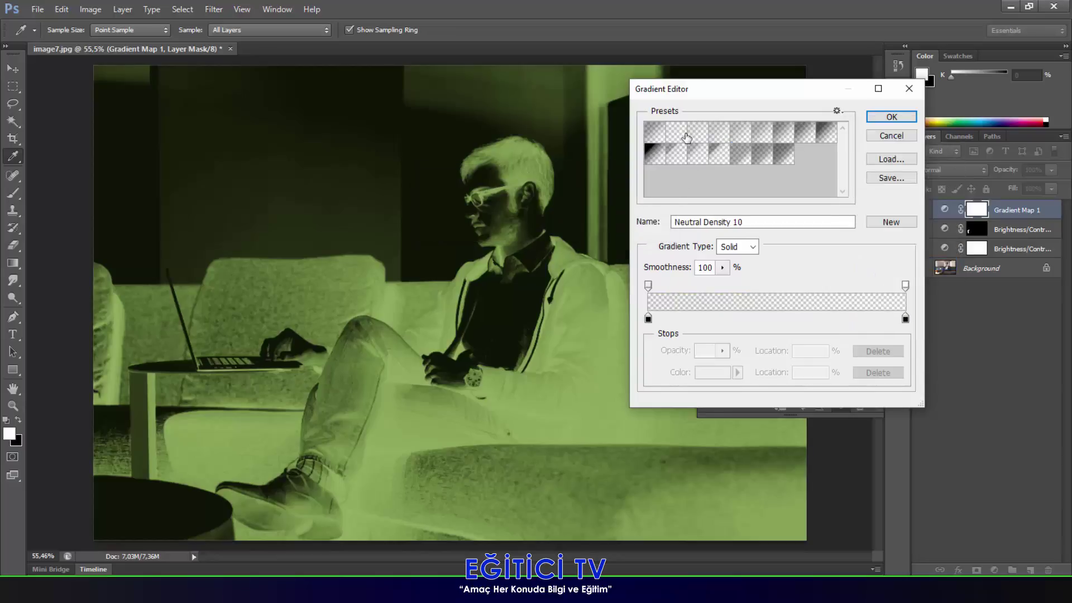
{"action": "left_click", "coordinate": [768, 137]}
{"action": "left_click", "coordinate": [816, 137]}
Replace the gradient presets with the Metals set and try the Brass gradient
{"action": "left_click", "coordinate": [836, 111]}
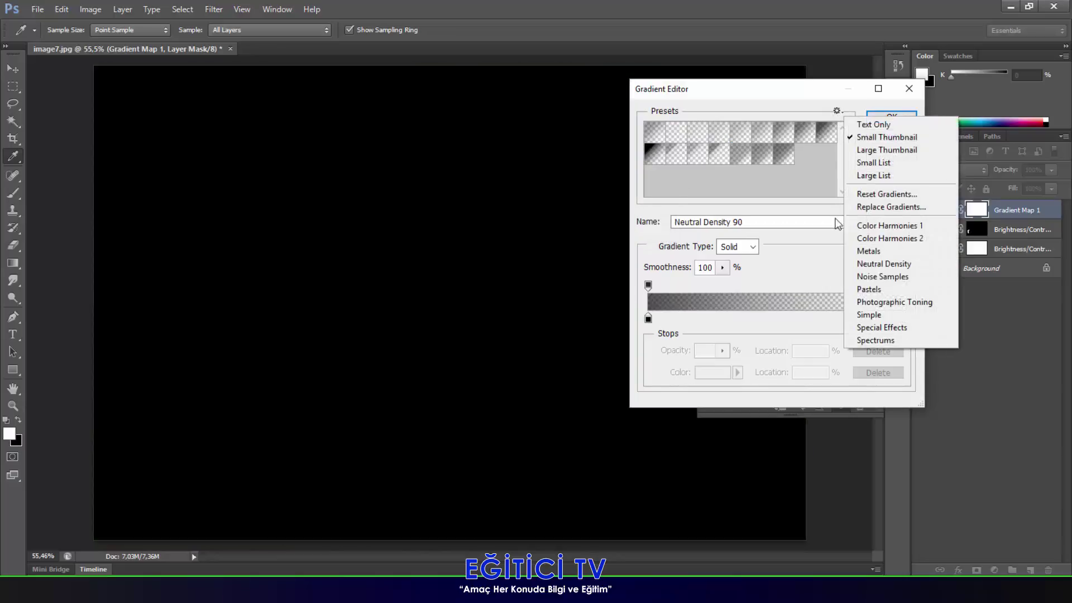
{"action": "left_click", "coordinate": [868, 250]}
{"action": "left_click", "coordinate": [477, 227]}
{"action": "left_click", "coordinate": [655, 133]}
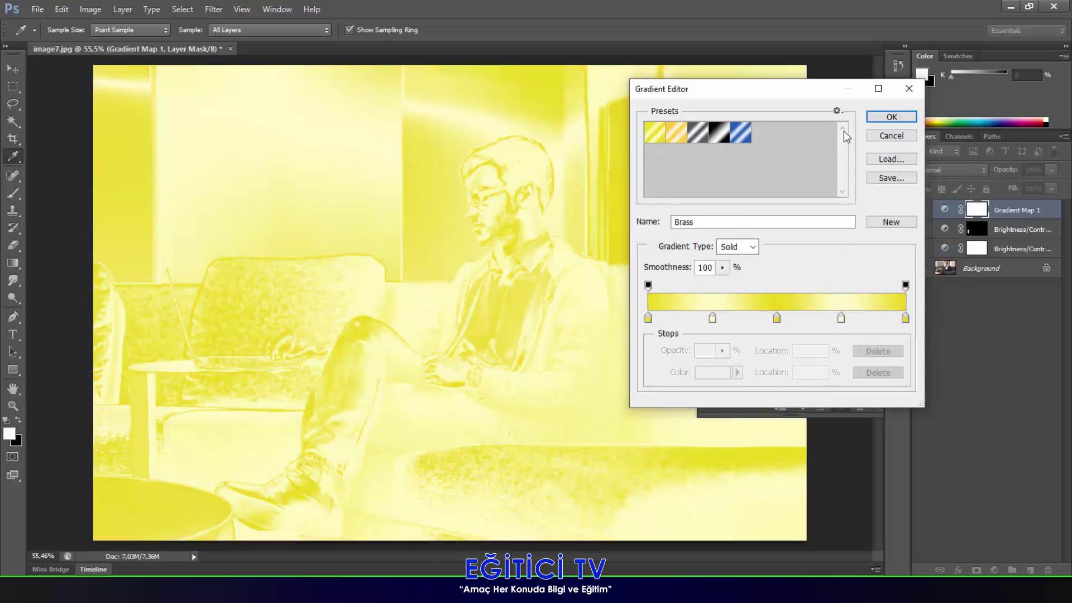
Reset the gradient presets to the default set and choose the Foreground to Background gradient
{"action": "left_click", "coordinate": [836, 111]}
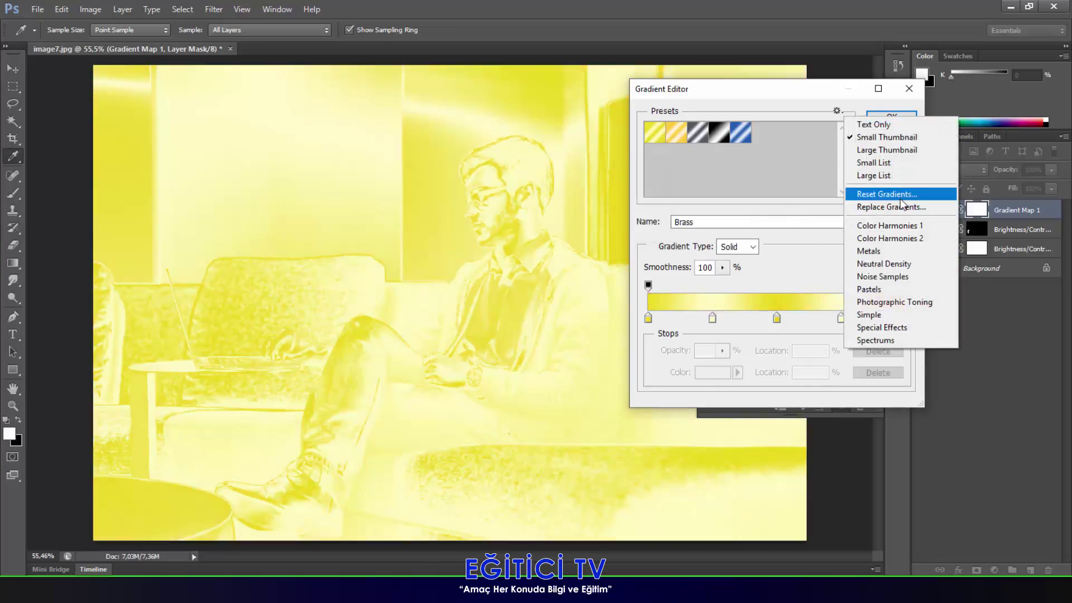
{"action": "left_click", "coordinate": [900, 200]}
{"action": "left_click", "coordinate": [478, 227]}
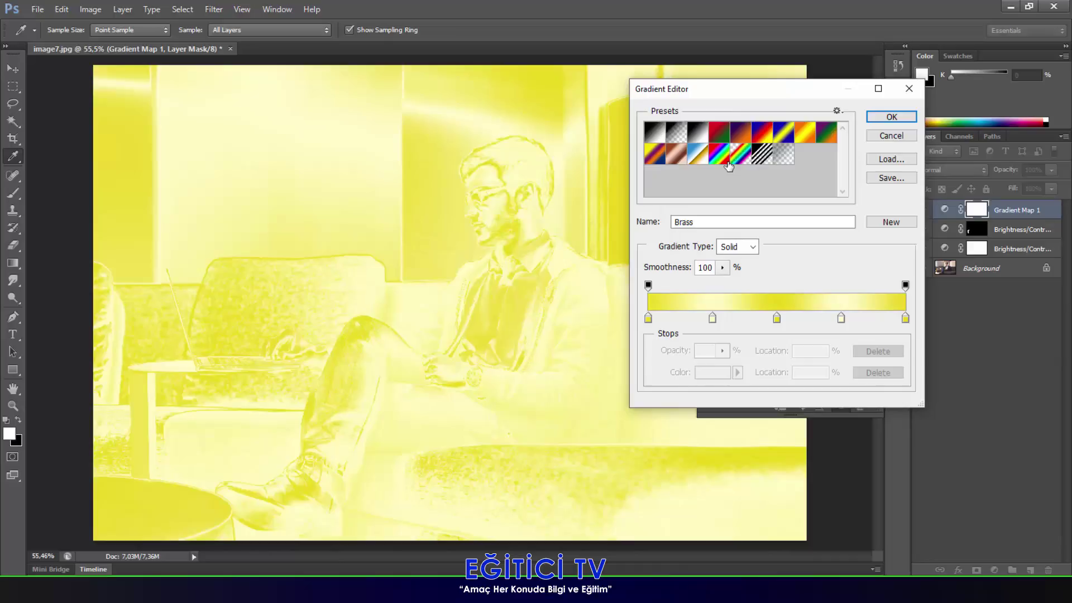
{"action": "left_click", "coordinate": [648, 138]}
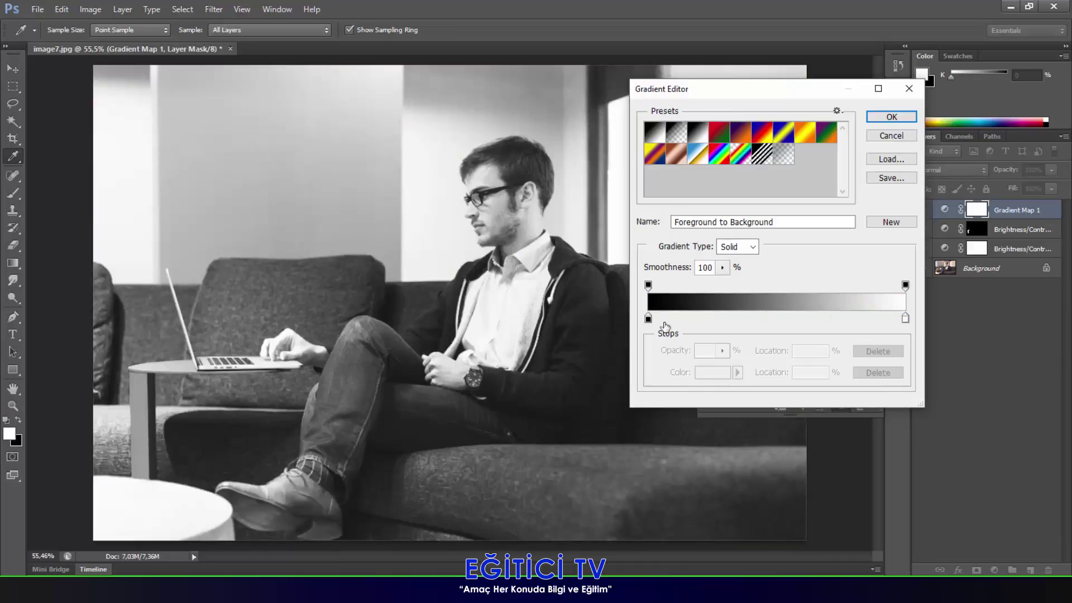
Change the gradient's color stop at location 0% from black to a bright turquoise green
{"action": "left_click", "coordinate": [647, 319]}
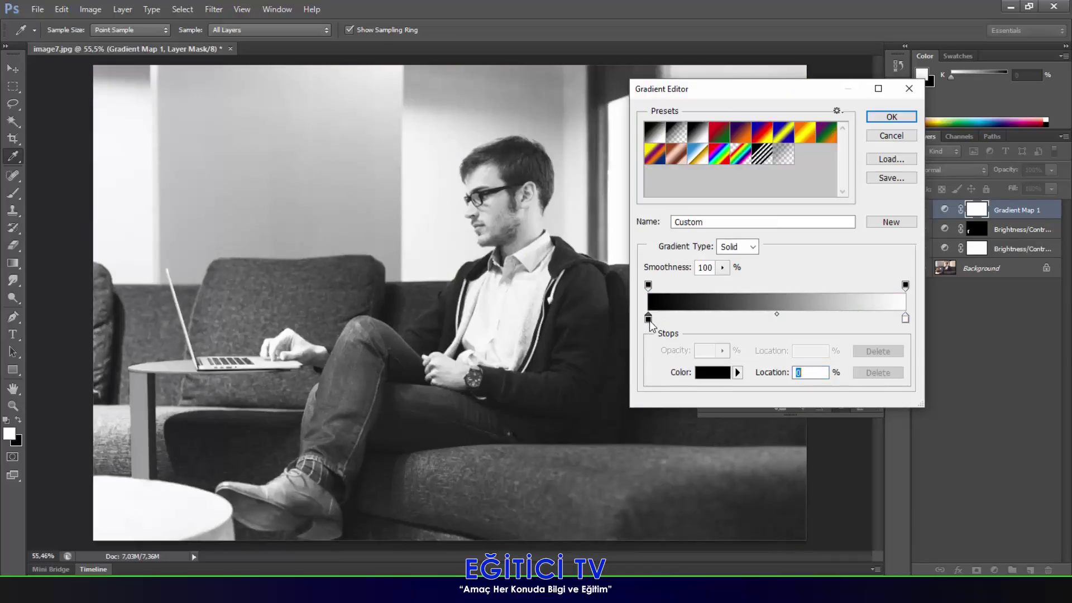
{"action": "left_click_drag", "start_coordinate": [648, 320], "coordinate": [649, 321]}
{"action": "left_click", "coordinate": [706, 382]}
{"action": "left_click", "coordinate": [710, 258]}
{"action": "left_click", "coordinate": [899, 239]}
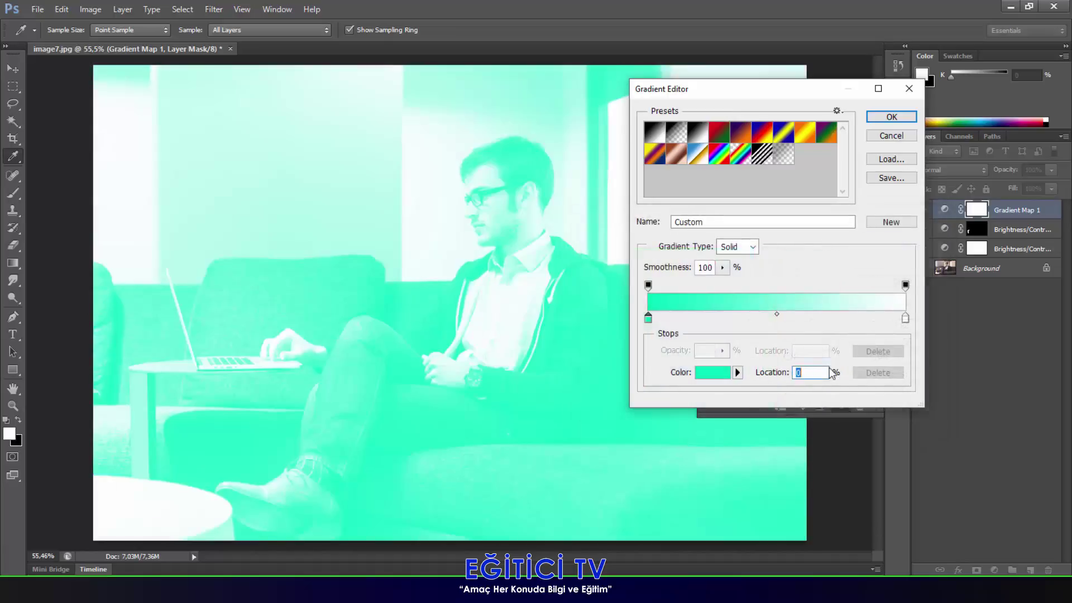
Change the gradient's color stop at location 100% to orange
{"action": "left_click", "coordinate": [905, 319]}
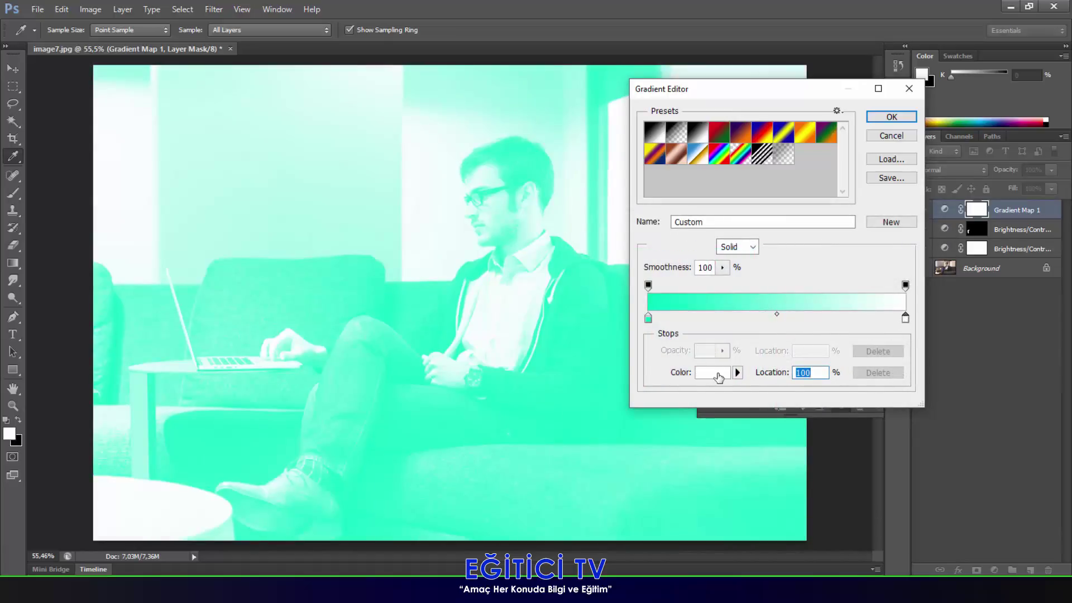
{"action": "left_click", "coordinate": [718, 373]}
{"action": "left_click", "coordinate": [770, 411]}
{"action": "key", "text": "Return"}
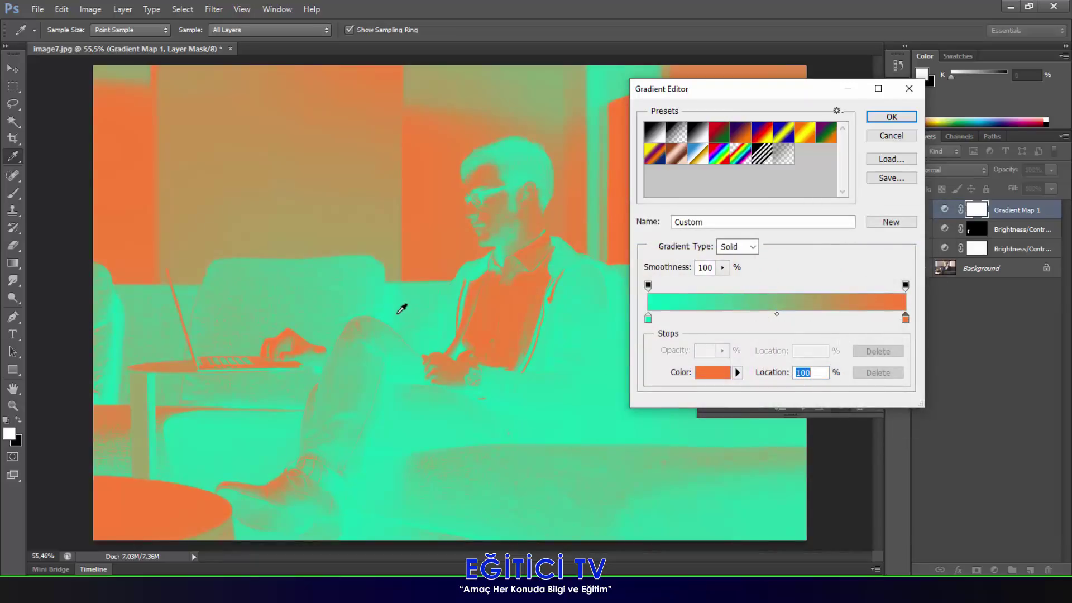
Apply the Violet, Orange preset to the Gradient Map layer and collapse its properties
{"action": "left_click", "coordinate": [738, 134]}
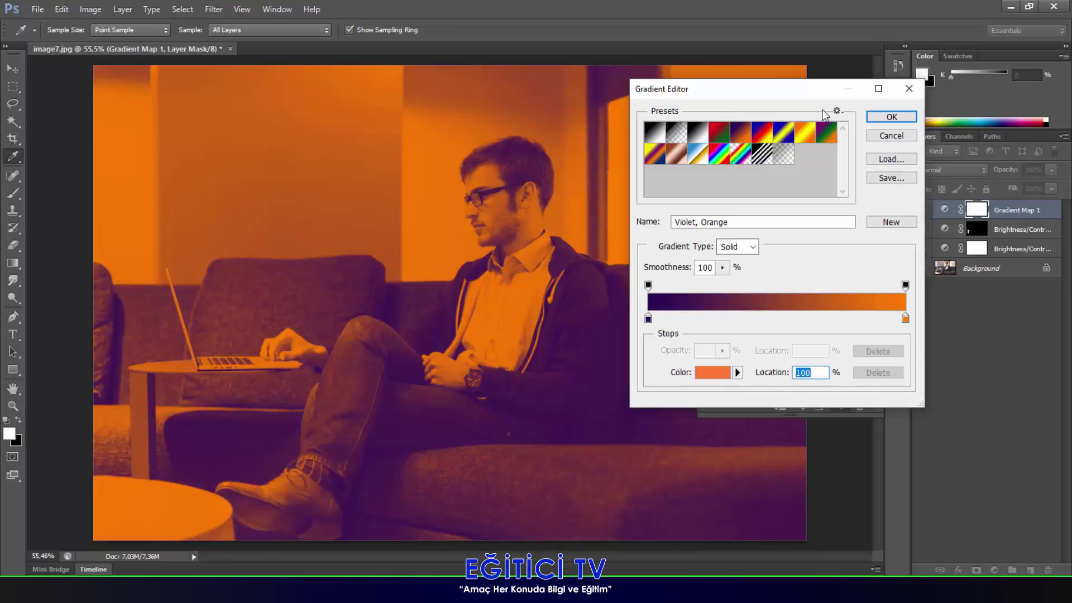
{"action": "left_click", "coordinate": [891, 117]}
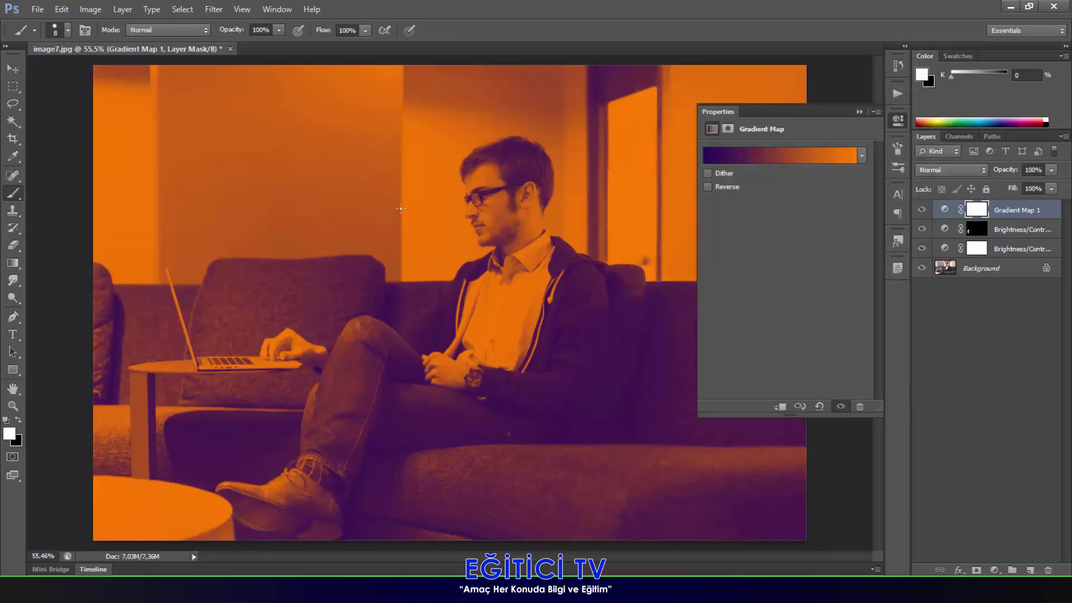
{"action": "left_click", "coordinate": [859, 111]}
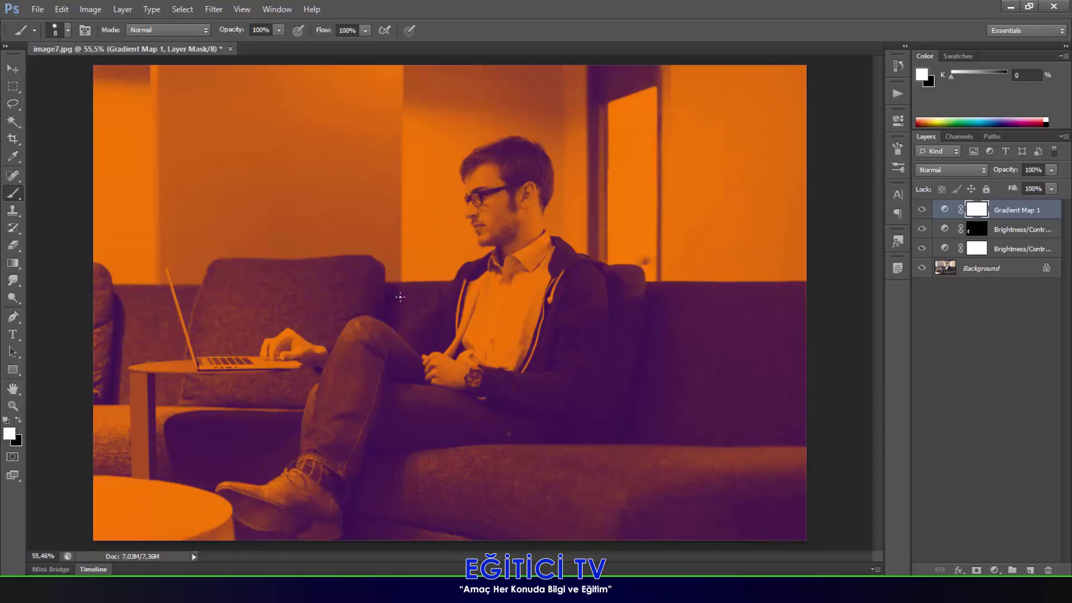
Step the Gradient Map layer's blend mode from Normal through the darkening modes to Lighten
{"action": "left_click", "coordinate": [958, 168]}
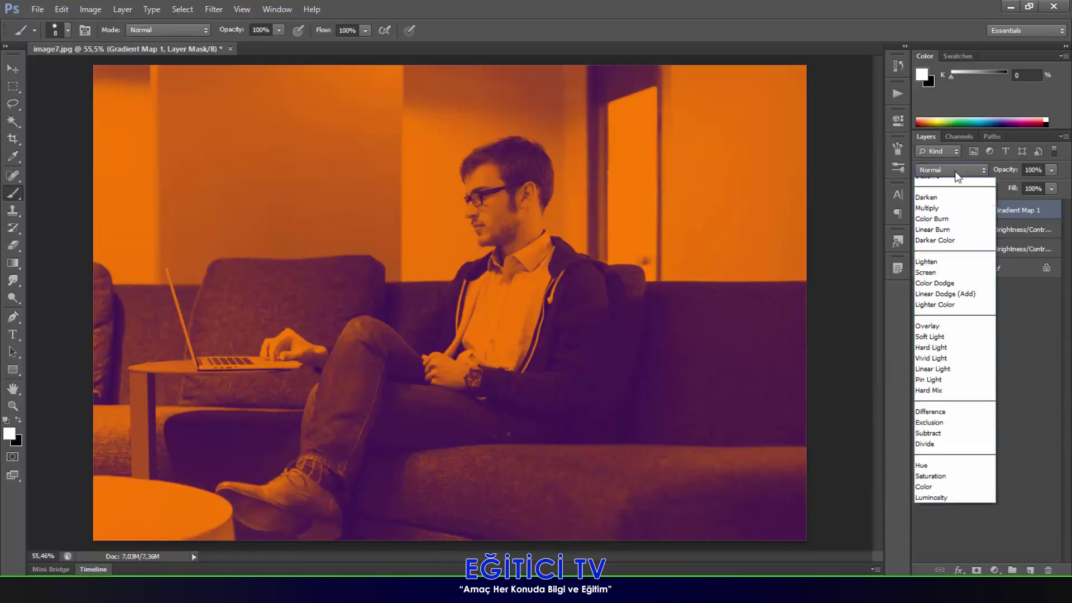
{"action": "left_click", "coordinate": [933, 180]}
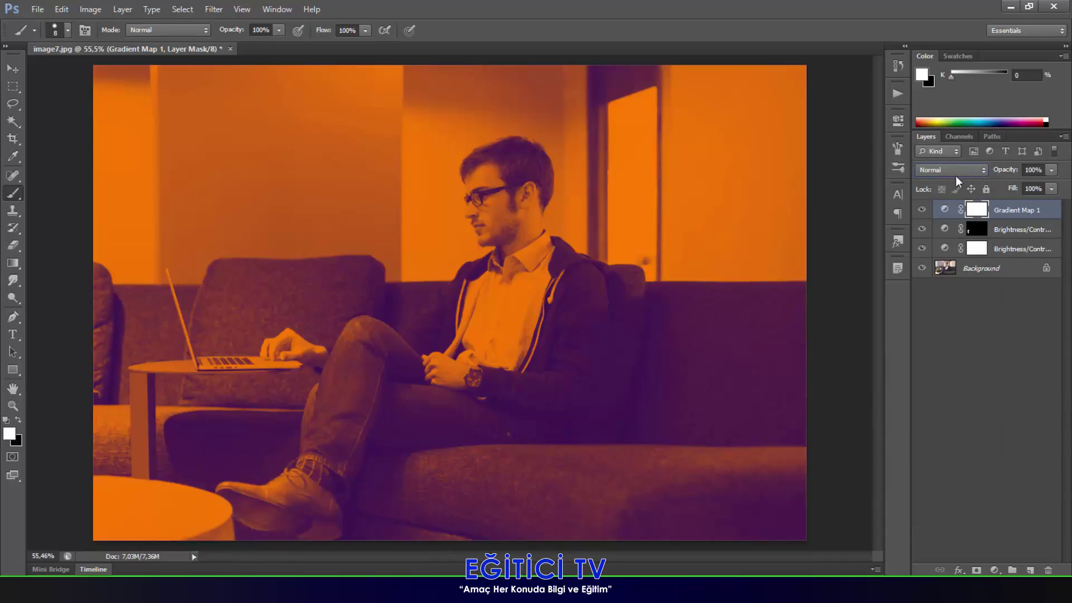
{"action": "left_click", "coordinate": [955, 174]}
{"action": "left_click", "coordinate": [936, 180]}
{"action": "left_click", "coordinate": [940, 176]}
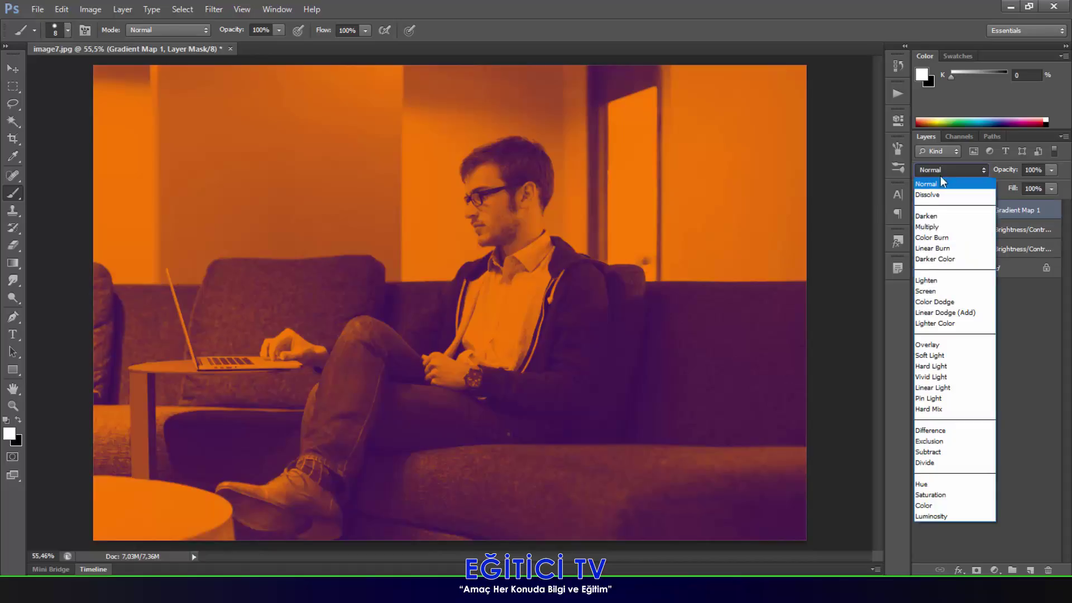
{"action": "left_click", "coordinate": [941, 179]}
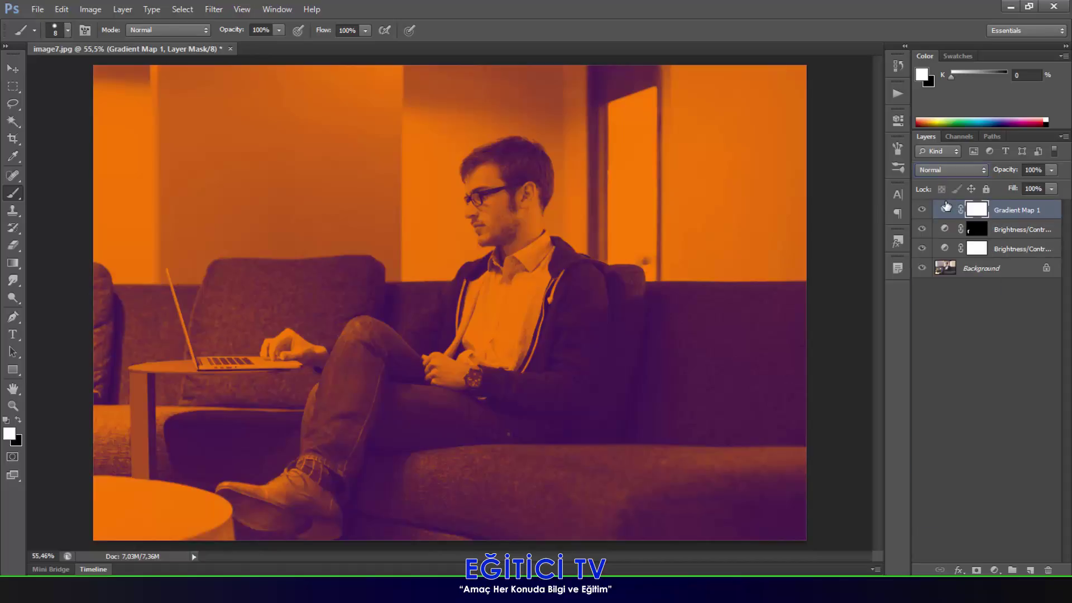
{"action": "key", "text": "Down"}
{"action": "key", "text": "Up"}
{"action": "key", "text": "Down"}
{"action": "key", "text": "Down"}
{"action": "key", "text": "Down"}
{"action": "key", "text": "Down"}
{"action": "key", "text": "Down"}
{"action": "key", "text": "Down"}
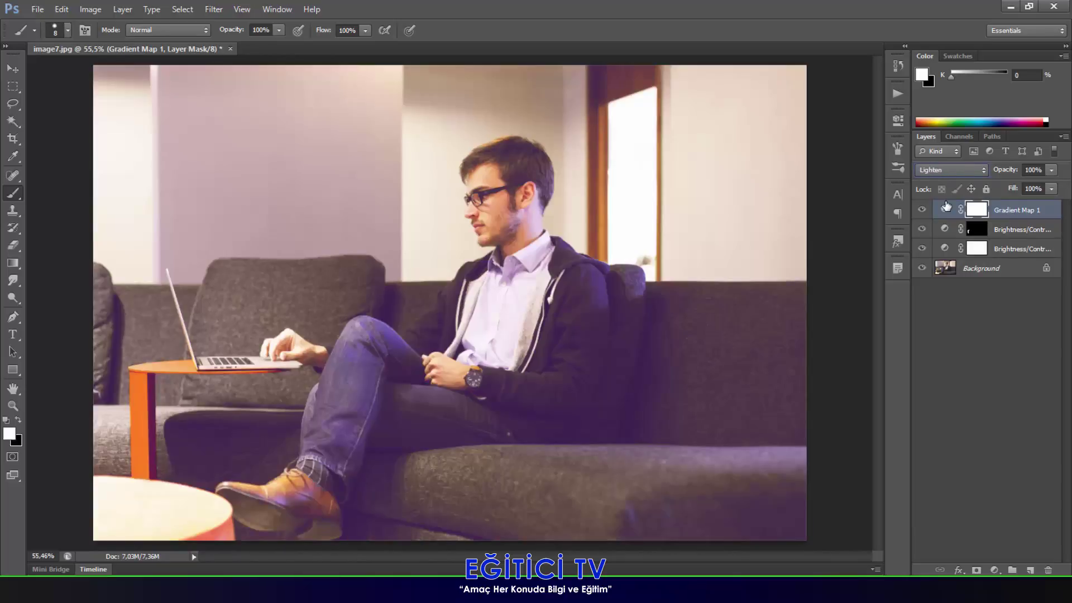
Try the remaining lightening blend modes on the Gradient Map layer, comparing Screen with Lighten and continuing through Color Dodge to Lighter Color
{"action": "key", "text": "Down"}
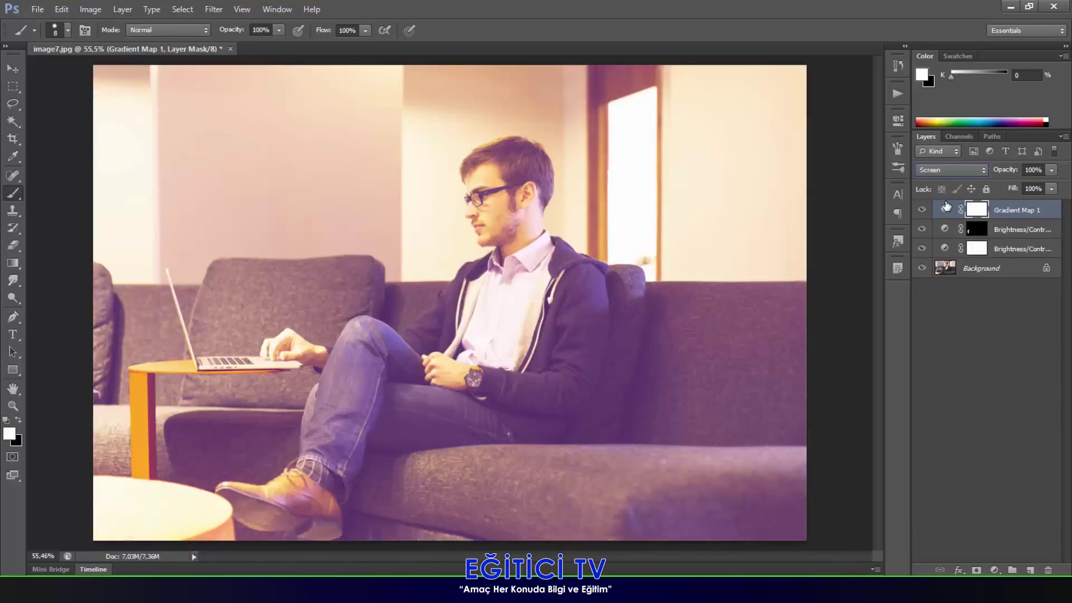
{"action": "key", "text": "Up"}
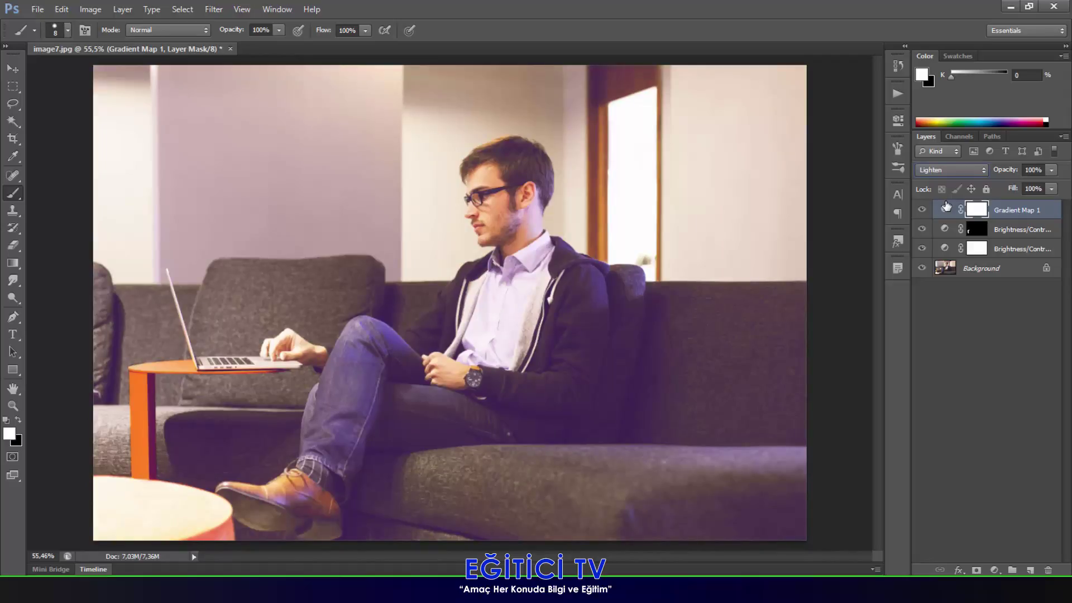
{"action": "key", "text": "Down"}
{"action": "key", "text": "Down"}
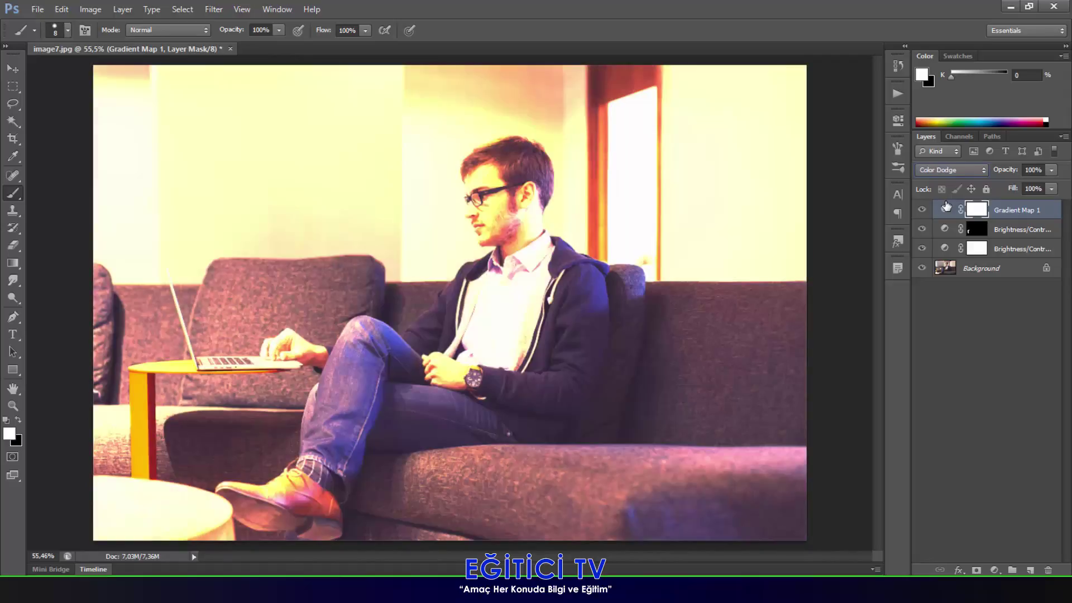
{"action": "key", "text": "Down"}
{"action": "key", "text": "Down"}
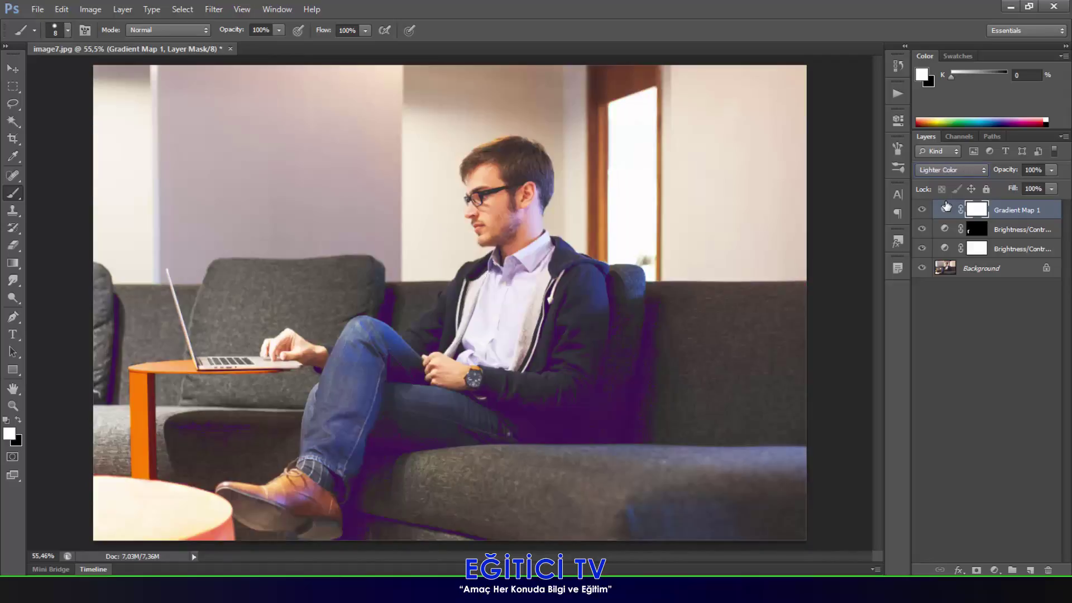
Try the contrast blend modes on the Gradient Map layer from Overlay, Soft Light and Hard Light through to Hard Mix
{"action": "key", "text": "Down"}
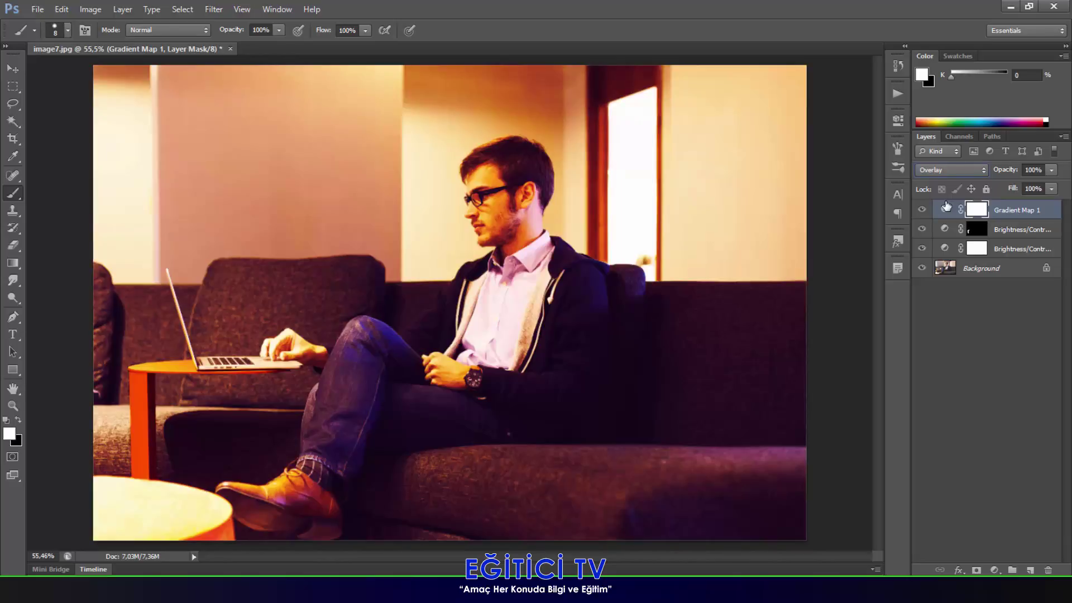
{"action": "key", "text": "Down"}
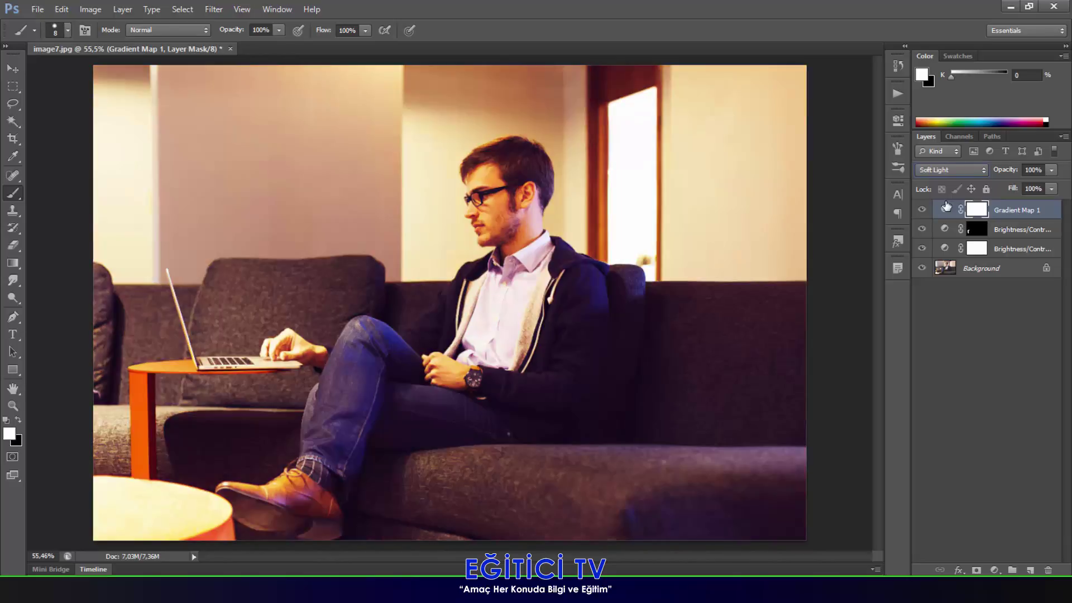
{"action": "key", "text": "Down"}
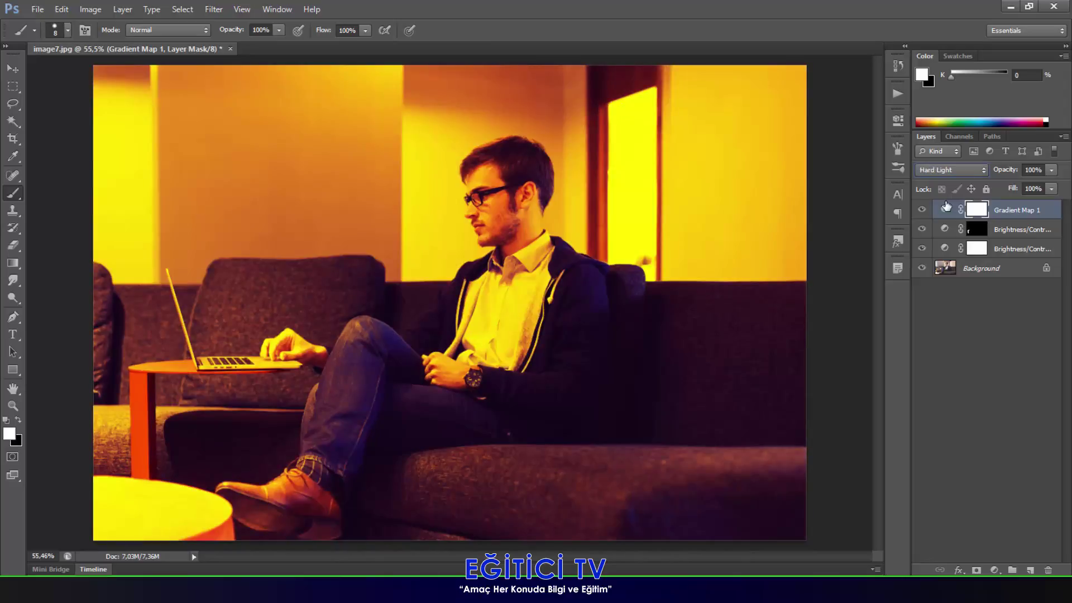
{"action": "key", "text": "Down"}
{"action": "key", "text": "Down"}
{"action": "key", "text": "Down"}
{"action": "key", "text": "Down"}
{"action": "key", "text": "Down"}
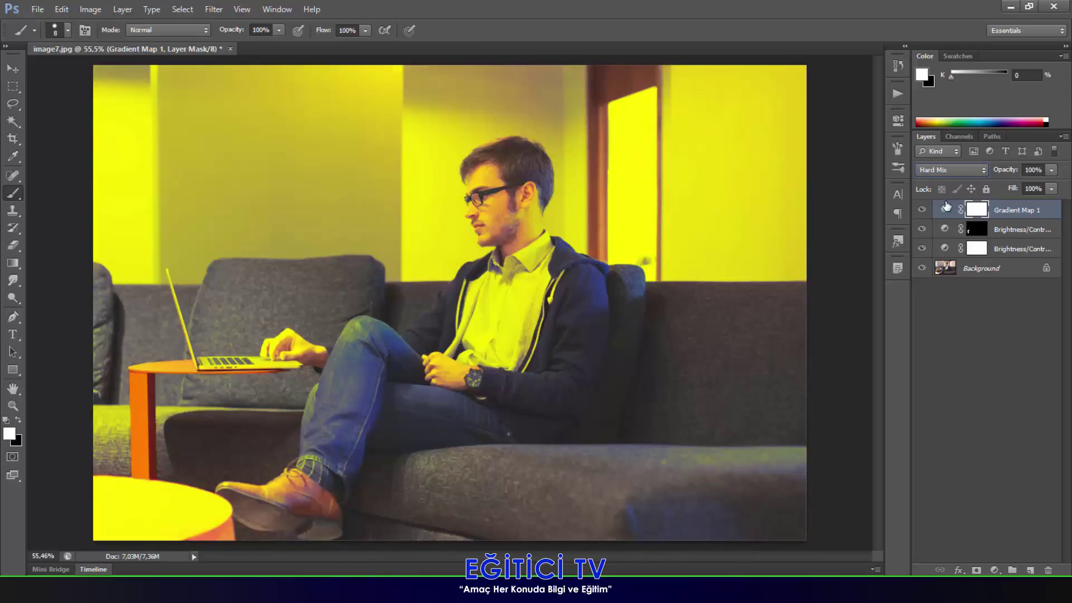
Try the comparative blend modes on the Gradient Map layer from Difference, Exclusion and Subtract through to Divide
{"action": "key", "text": "Down"}
{"action": "key", "text": "Down"}
{"action": "key", "text": "Down"}
{"action": "key", "text": "Down"}
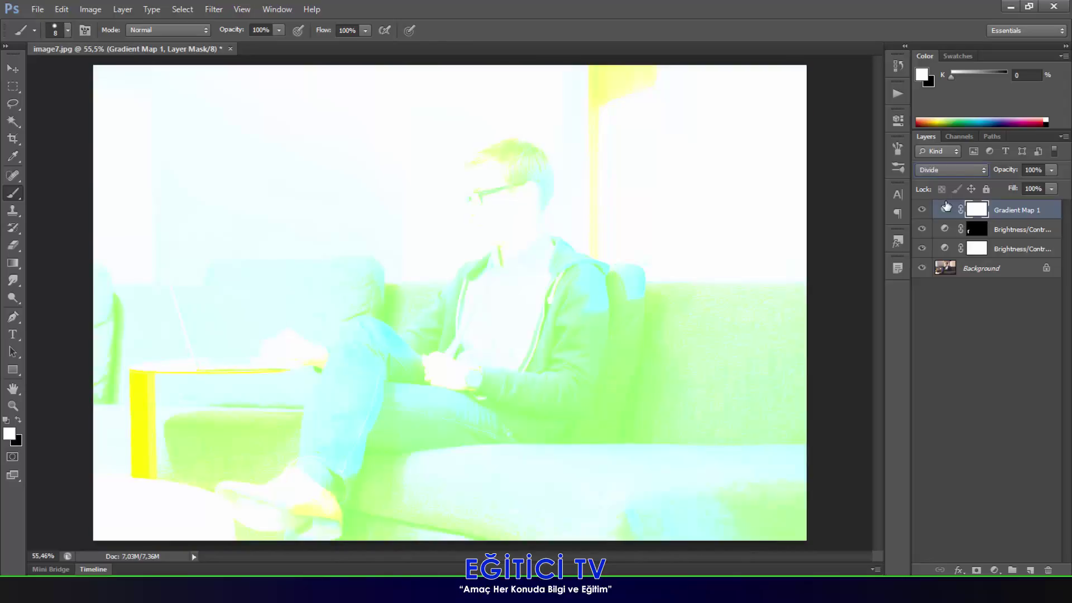
Try the Hue, Saturation, Color and Luminosity blend modes on the Gradient Map layer
{"action": "key", "text": "Down"}
{"action": "key", "text": "Up"}
{"action": "key", "text": "Down"}
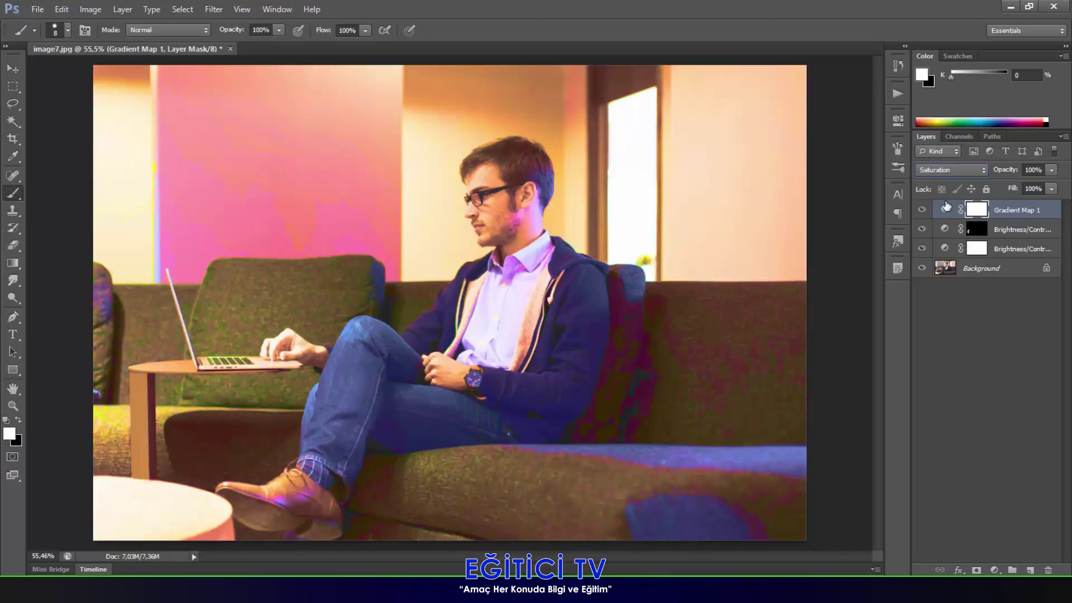
{"action": "key", "text": "Down"}
{"action": "key", "text": "Down"}
{"action": "key", "text": "Up"}
{"action": "key", "text": "Down"}
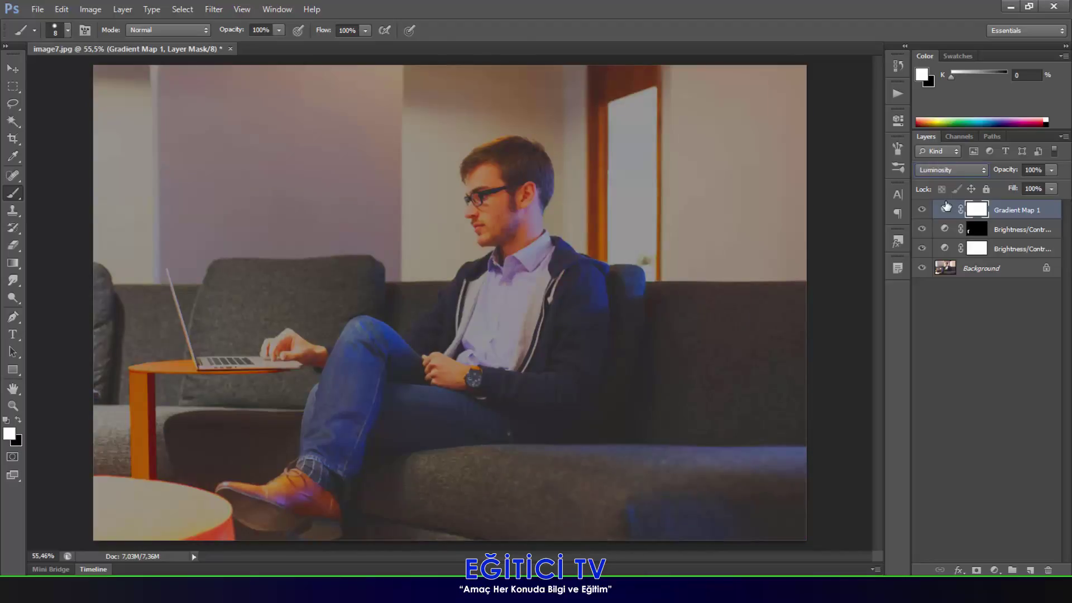
Set the Gradient Map layer's blend mode to Soft Light and deselect the layer
{"action": "left_click", "coordinate": [953, 175]}
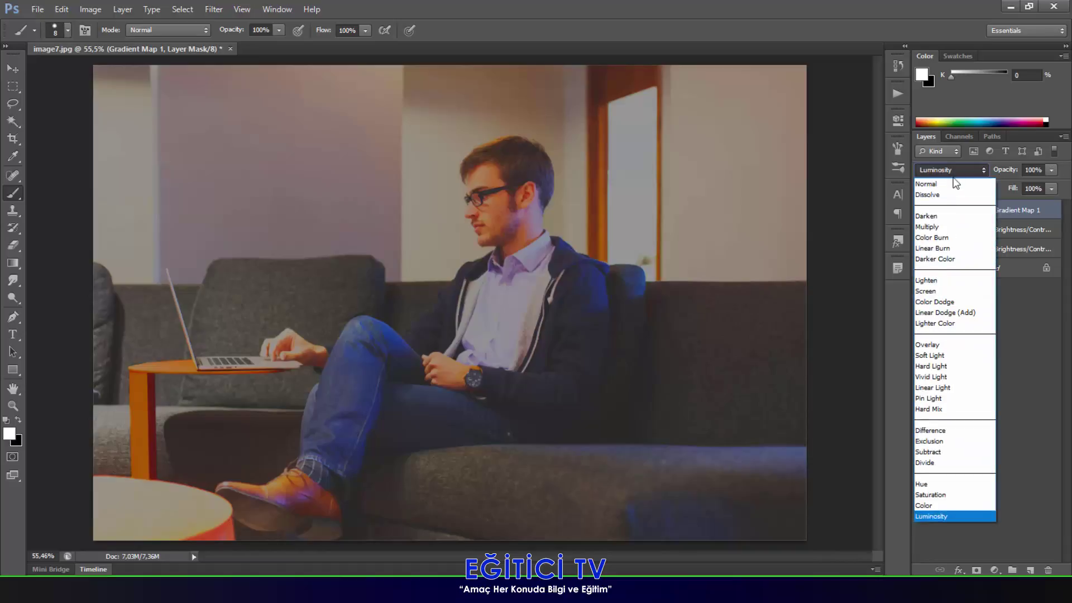
{"action": "left_click", "coordinate": [928, 355]}
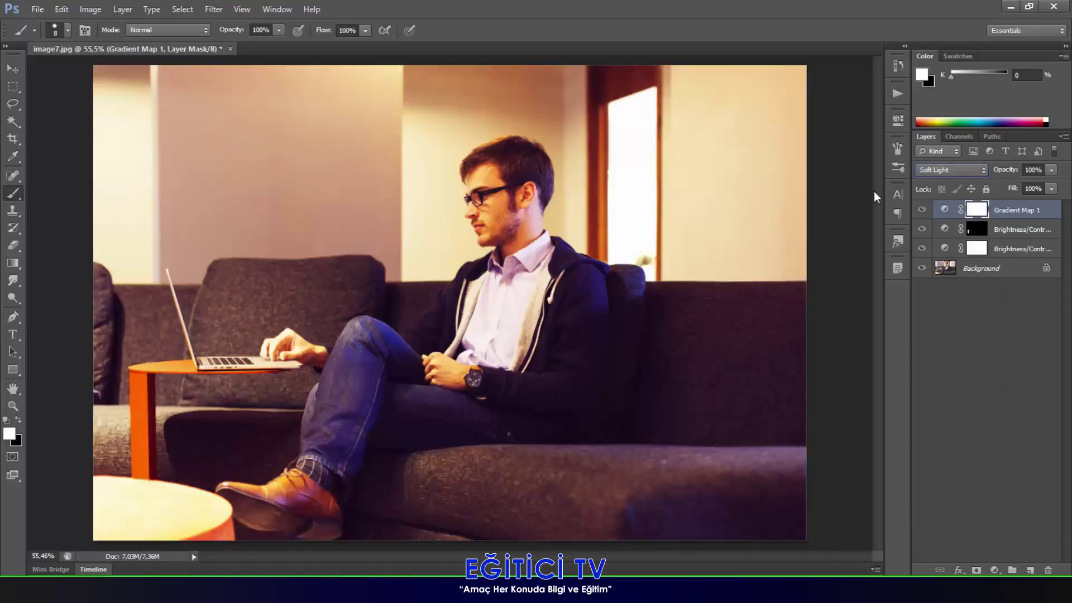
{"action": "left_click", "coordinate": [960, 322]}
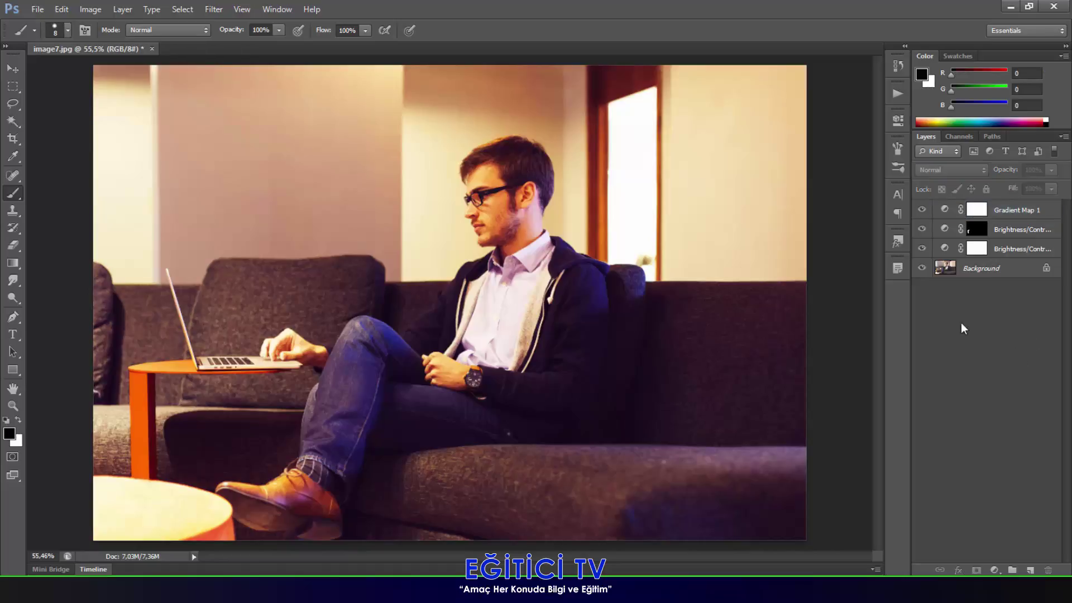
Reduce the Gradient Map layer's opacity to 74% and deselect the layer
{"action": "left_click", "coordinate": [1005, 209]}
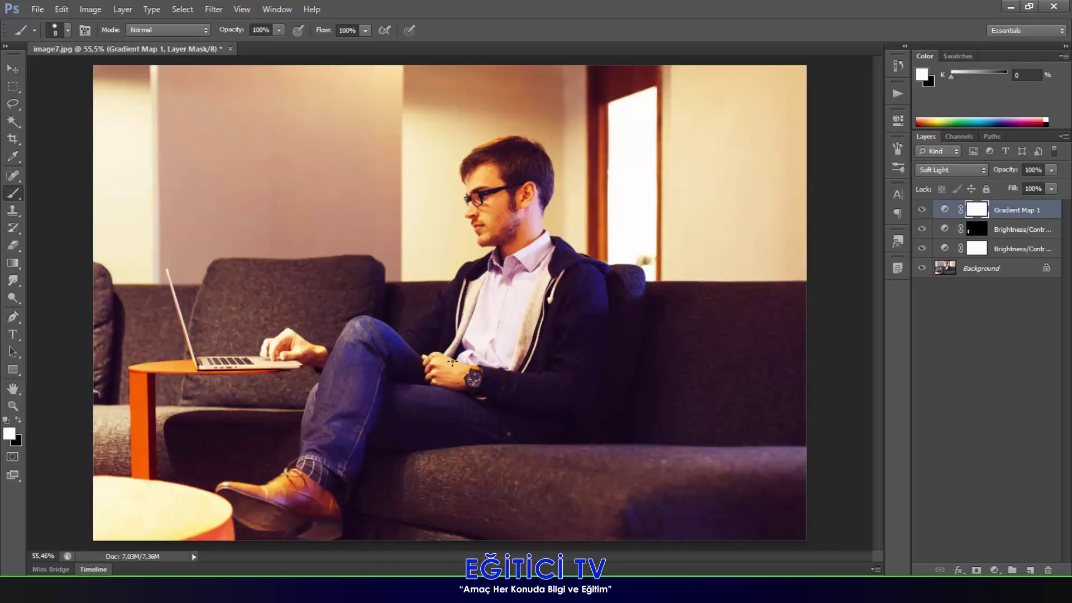
{"action": "left_click_drag", "start_coordinate": [1011, 173], "coordinate": [1000, 175]}
{"action": "left_click", "coordinate": [997, 373]}
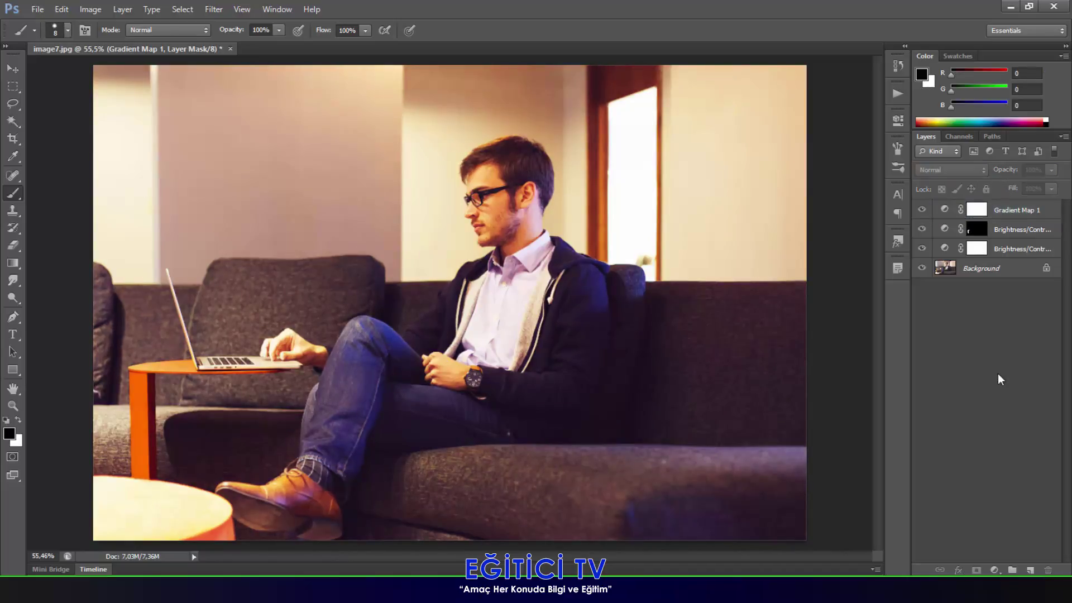
{"action": "left_click", "coordinate": [1004, 210]}
{"action": "left_click", "coordinate": [1050, 171]}
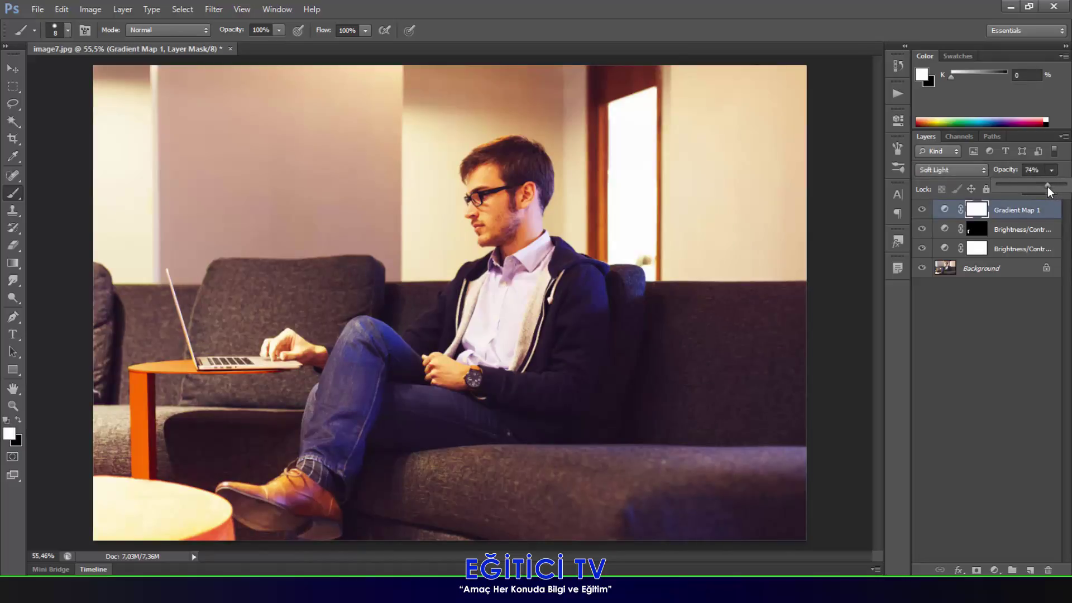
{"action": "left_click", "coordinate": [1010, 373]}
{"action": "key", "text": "d"}
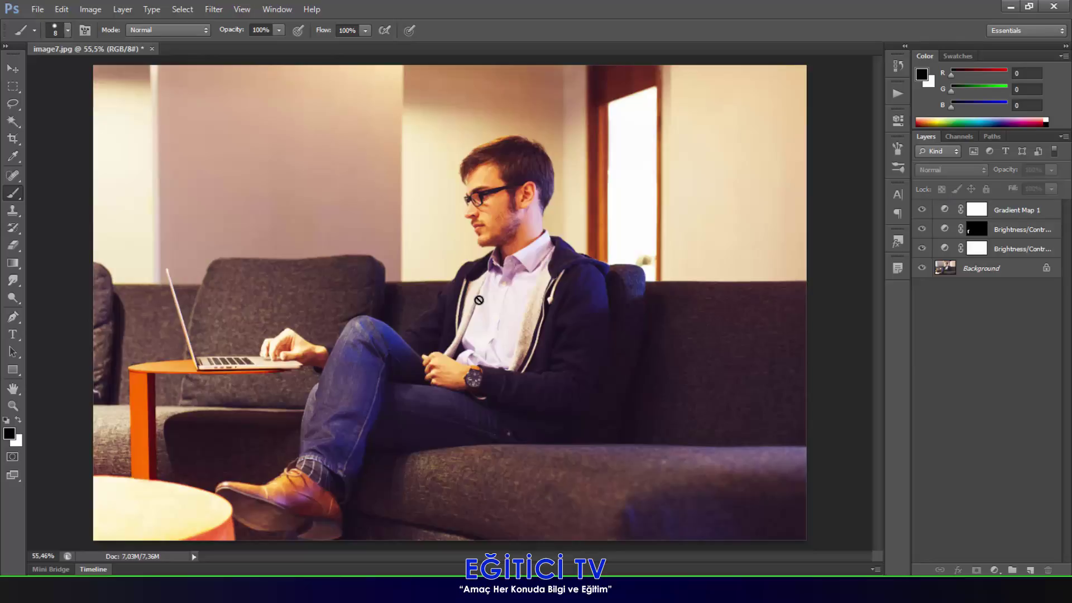
Compare the image with and without the Gradient Map layer and the masked Brightness/Contrast layer by toggling their visibility
{"action": "left_click", "coordinate": [921, 209]}
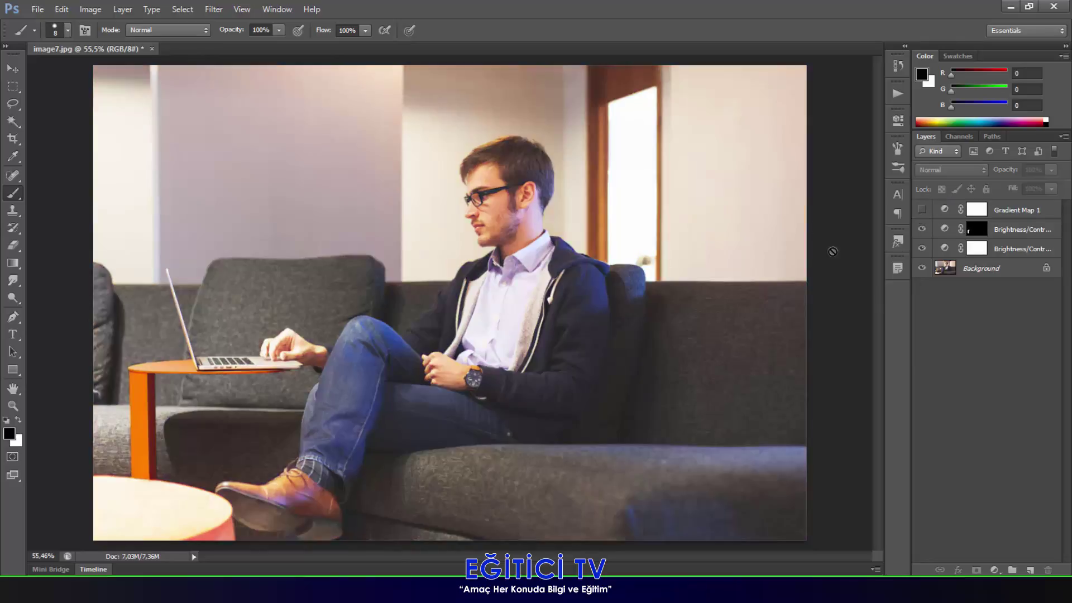
{"action": "left_click", "coordinate": [921, 209]}
{"action": "left_click", "coordinate": [921, 215]}
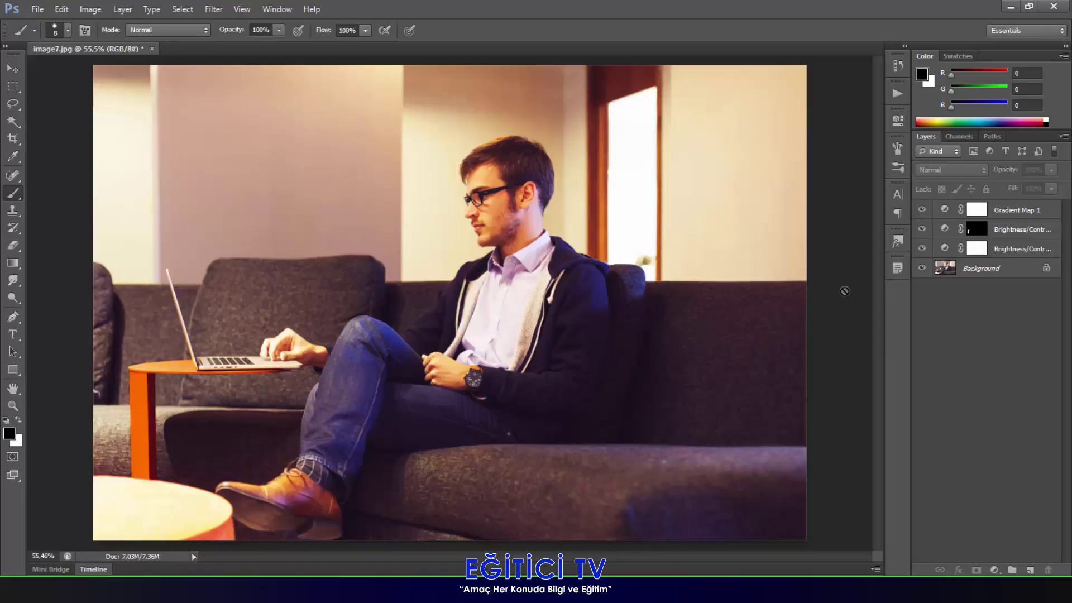
{"action": "left_click", "coordinate": [921, 229]}
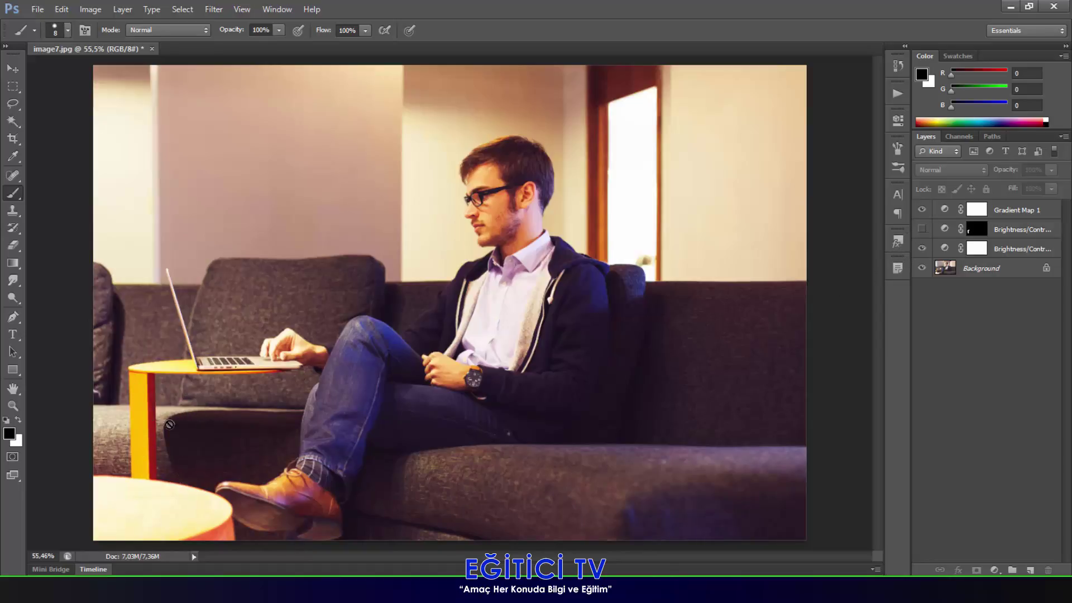
{"action": "left_click", "coordinate": [921, 228]}
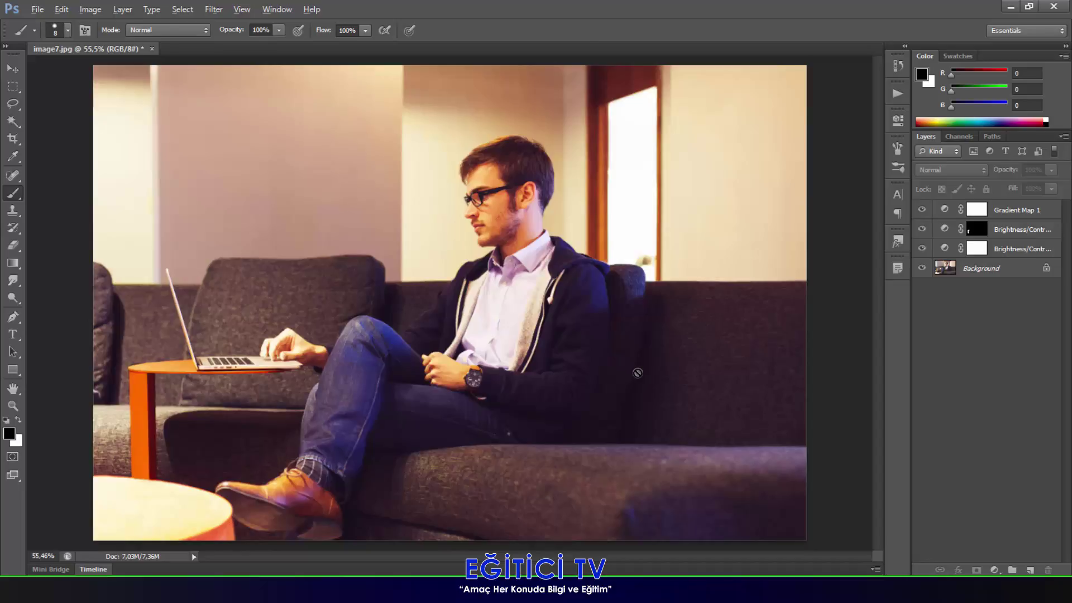
{"action": "scroll", "coordinate": [637, 373], "scroll_direction": "down", "scroll_amount": 1}
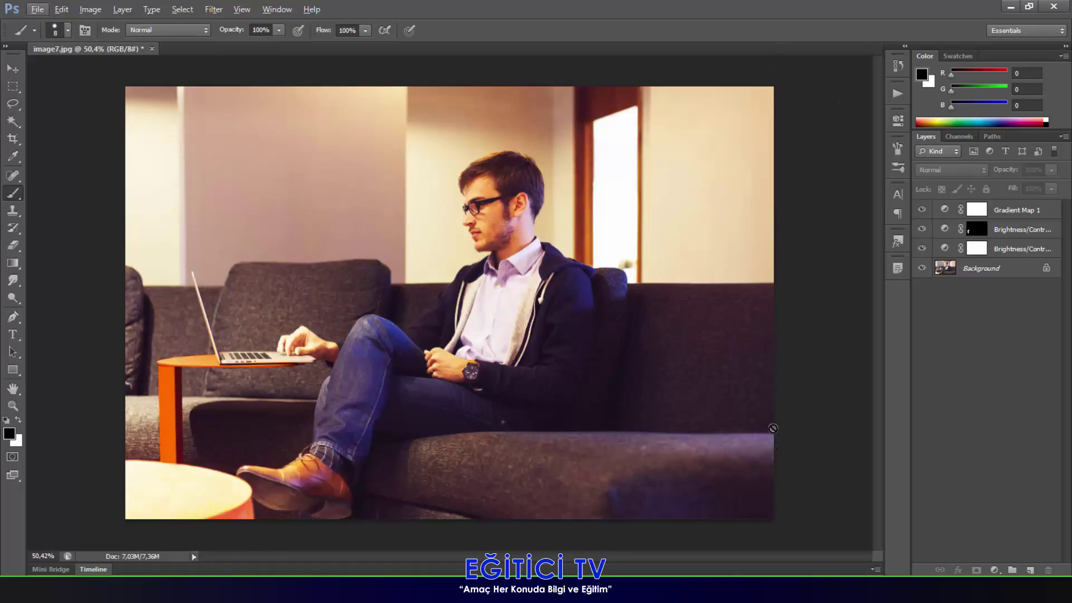
Add a Curves adjustment layer and darken the midtones with a curve point at input 146, output 112
{"action": "left_click", "coordinate": [995, 570]}
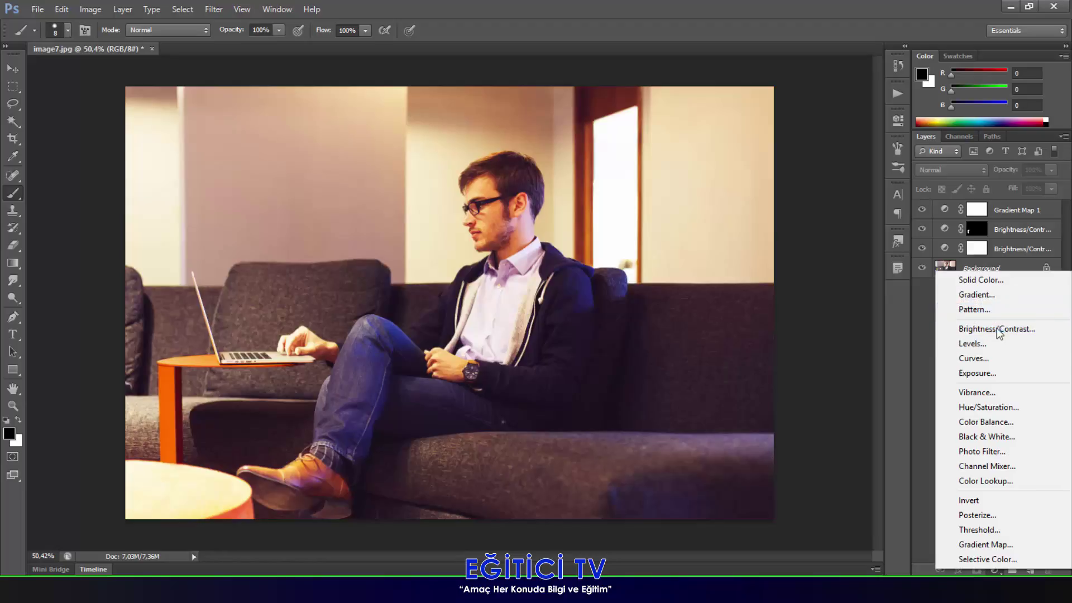
{"action": "left_click", "coordinate": [984, 362]}
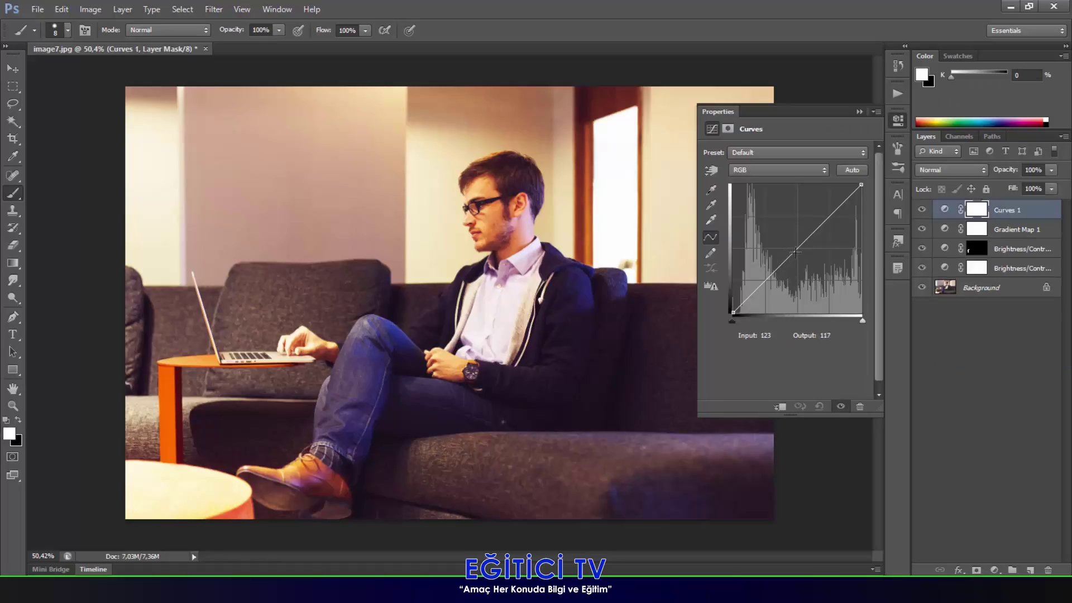
{"action": "left_click", "coordinate": [797, 247]}
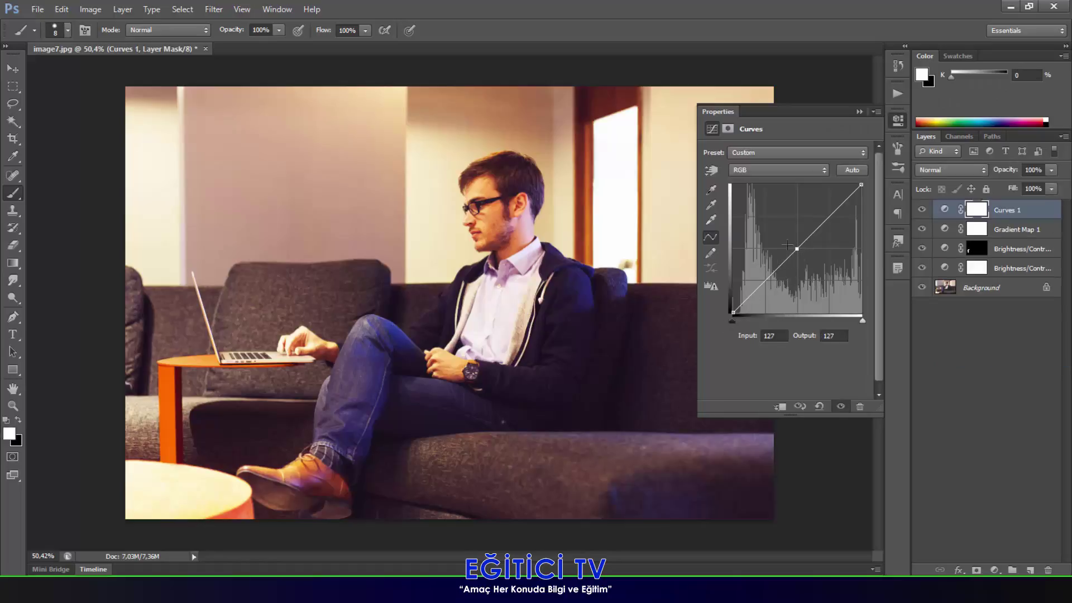
{"action": "mouse_move", "coordinate": [793, 248]}
{"action": "left_mouse_down"}
{"action": "mouse_move", "coordinate": [815, 267]}
{"action": "mouse_move", "coordinate": [808, 273]}
{"action": "mouse_move", "coordinate": [810, 258]}
{"action": "mouse_move", "coordinate": [783, 230]}
{"action": "mouse_move", "coordinate": [806, 256]}
{"action": "left_mouse_up"}
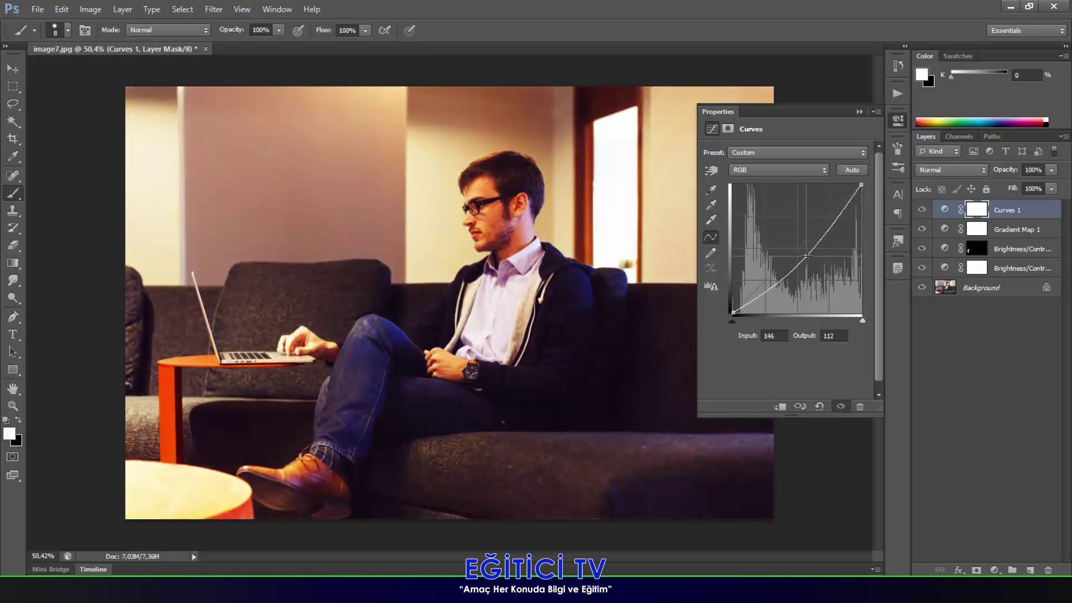
{"action": "left_click", "coordinate": [859, 112]}
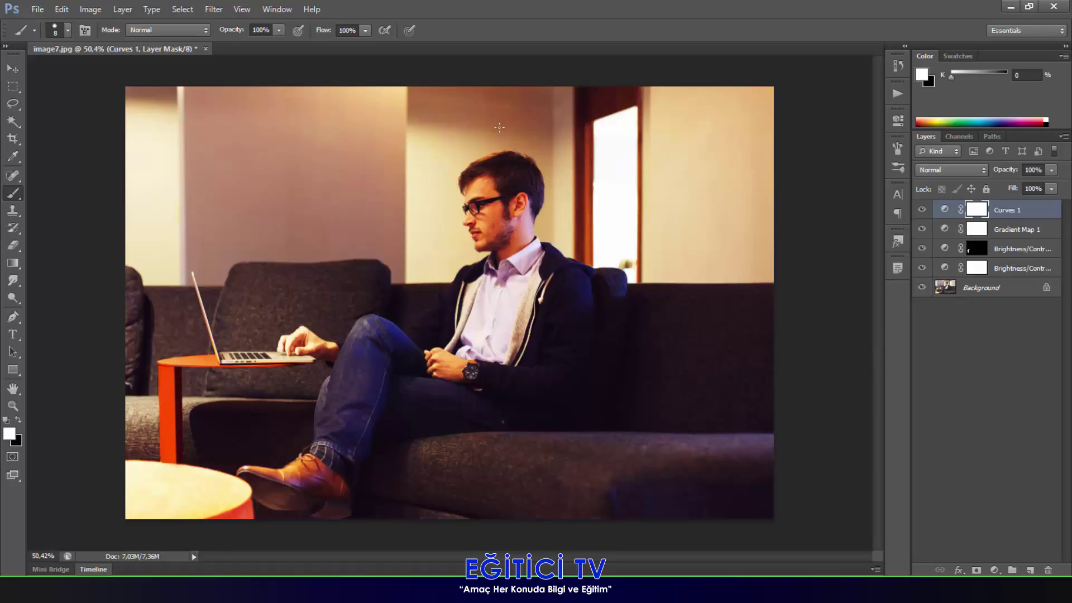
Invert the Curves layer's mask to black and collapse its properties
{"action": "double_click", "coordinate": [975, 210]}
{"action": "left_click", "coordinate": [831, 304]}
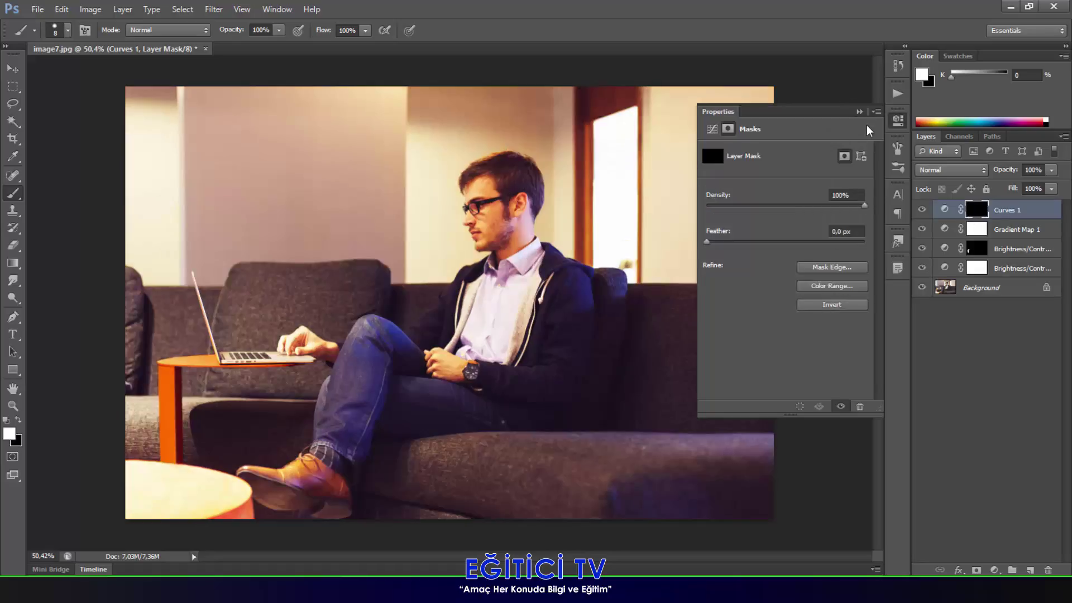
{"action": "left_click", "coordinate": [859, 111]}
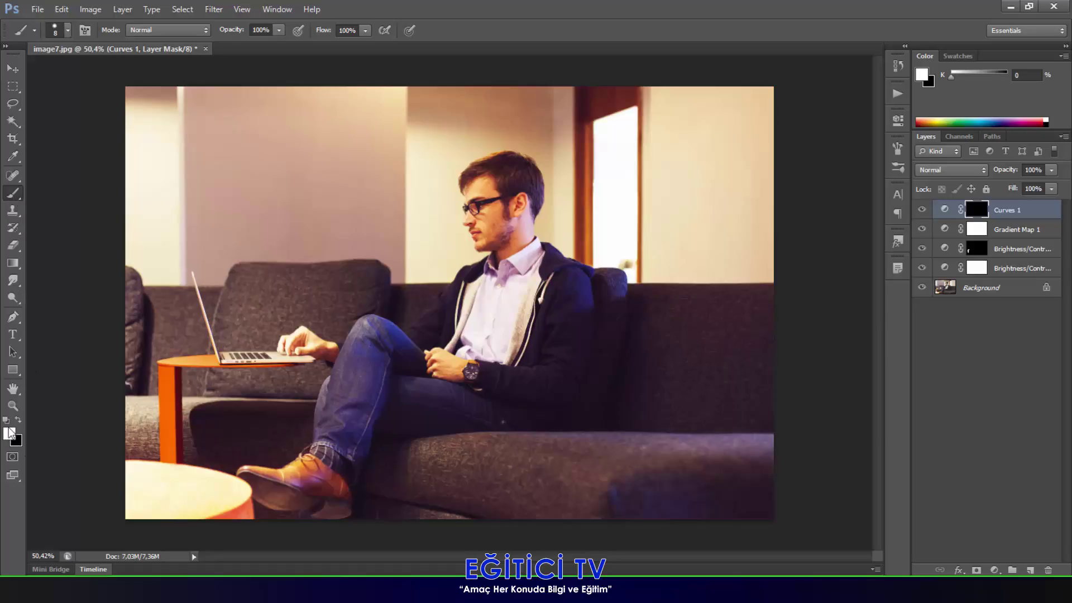
Set the brush to 391 px with 0% hardness and paint white along the image's outer edges on the Curves mask
{"action": "right_click", "coordinate": [397, 221]}
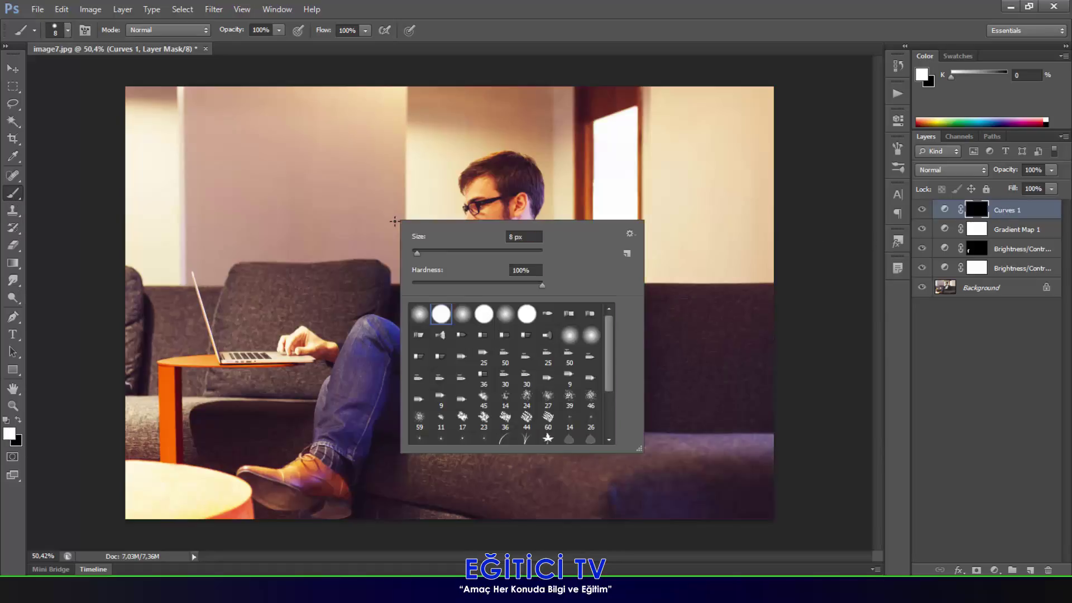
{"action": "left_click_drag", "start_coordinate": [491, 253], "coordinate": [525, 253]}
{"action": "left_click", "coordinate": [526, 255]}
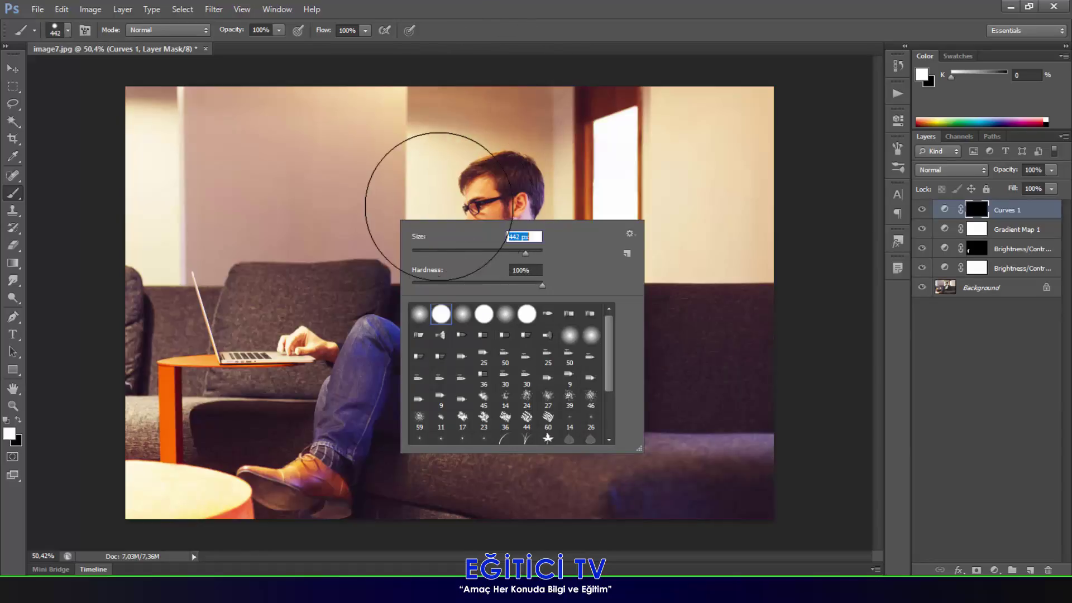
{"action": "mouse_move", "coordinate": [526, 255]}
{"action": "left_mouse_down"}
{"action": "mouse_move", "coordinate": [524, 288]}
{"action": "mouse_move", "coordinate": [366, 311]}
{"action": "left_mouse_up"}
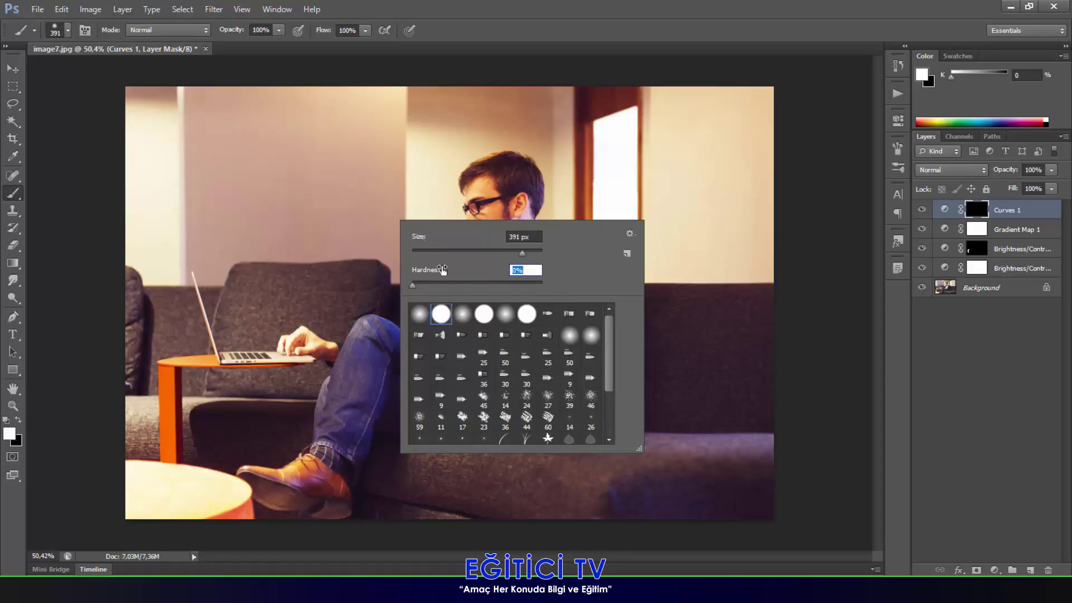
{"action": "key", "text": "Return"}
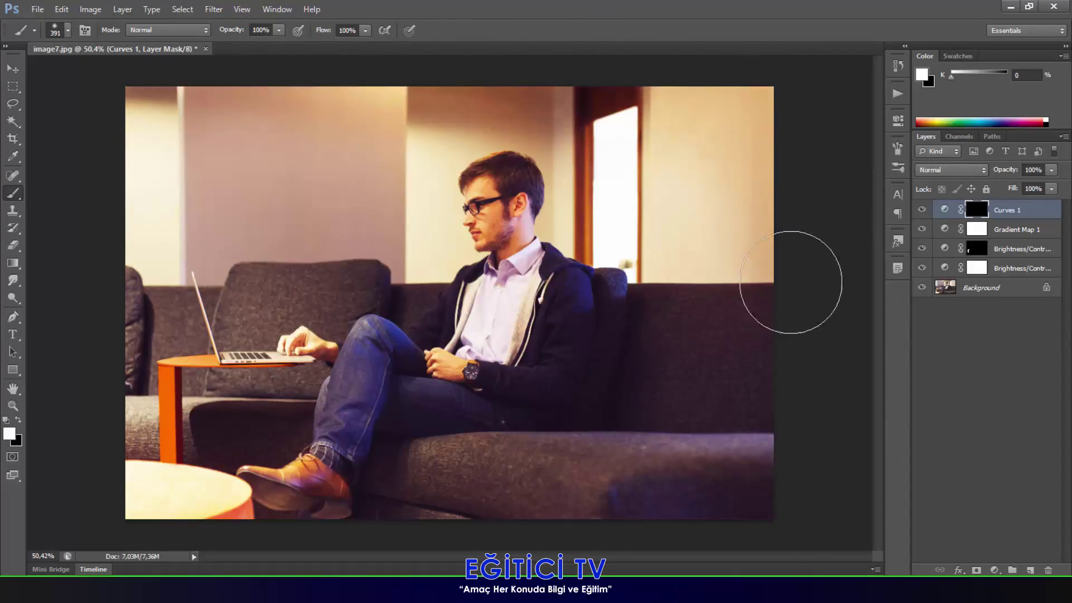
{"action": "mouse_move", "coordinate": [836, 331]}
{"action": "left_mouse_down"}
{"action": "mouse_move", "coordinate": [785, 360]}
{"action": "mouse_move", "coordinate": [826, 389]}
{"action": "mouse_move", "coordinate": [809, 425]}
{"action": "mouse_move", "coordinate": [862, 426]}
{"action": "mouse_move", "coordinate": [818, 504]}
{"action": "mouse_move", "coordinate": [636, 552]}
{"action": "mouse_move", "coordinate": [646, 540]}
{"action": "mouse_move", "coordinate": [415, 568]}
{"action": "mouse_move", "coordinate": [305, 558]}
{"action": "mouse_move", "coordinate": [332, 553]}
{"action": "mouse_move", "coordinate": [107, 544]}
{"action": "mouse_move", "coordinate": [161, 499]}
{"action": "mouse_move", "coordinate": [217, 538]}
{"action": "mouse_move", "coordinate": [100, 515]}
{"action": "mouse_move", "coordinate": [92, 265]}
{"action": "mouse_move", "coordinate": [110, 227]}
{"action": "mouse_move", "coordinate": [97, 146]}
{"action": "mouse_move", "coordinate": [124, 107]}
{"action": "mouse_move", "coordinate": [236, 87]}
{"action": "mouse_move", "coordinate": [461, 73]}
{"action": "mouse_move", "coordinate": [557, 91]}
{"action": "mouse_move", "coordinate": [716, 79]}
{"action": "mouse_move", "coordinate": [748, 92]}
{"action": "mouse_move", "coordinate": [777, 119]}
{"action": "mouse_move", "coordinate": [804, 227]}
{"action": "mouse_move", "coordinate": [780, 322]}
{"action": "mouse_move", "coordinate": [761, 123]}
{"action": "mouse_move", "coordinate": [791, 446]}
{"action": "mouse_move", "coordinate": [749, 345]}
{"action": "mouse_move", "coordinate": [742, 491]}
{"action": "mouse_move", "coordinate": [607, 525]}
{"action": "mouse_move", "coordinate": [242, 510]}
{"action": "mouse_move", "coordinate": [114, 517]}
{"action": "mouse_move", "coordinate": [97, 464]}
{"action": "mouse_move", "coordinate": [118, 411]}
{"action": "mouse_move", "coordinate": [133, 158]}
{"action": "mouse_move", "coordinate": [206, 33]}
{"action": "left_mouse_up"}
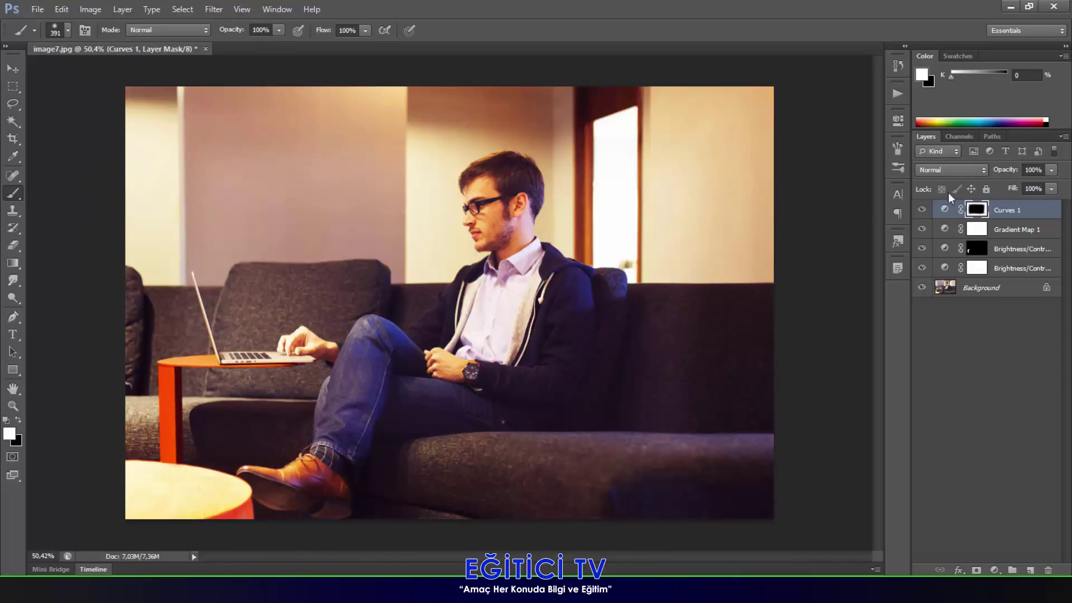
Feather the Curves layer's mask, trying up to about 147 px before easing the feather back, and collapse its properties
{"action": "double_click", "coordinate": [976, 211]}
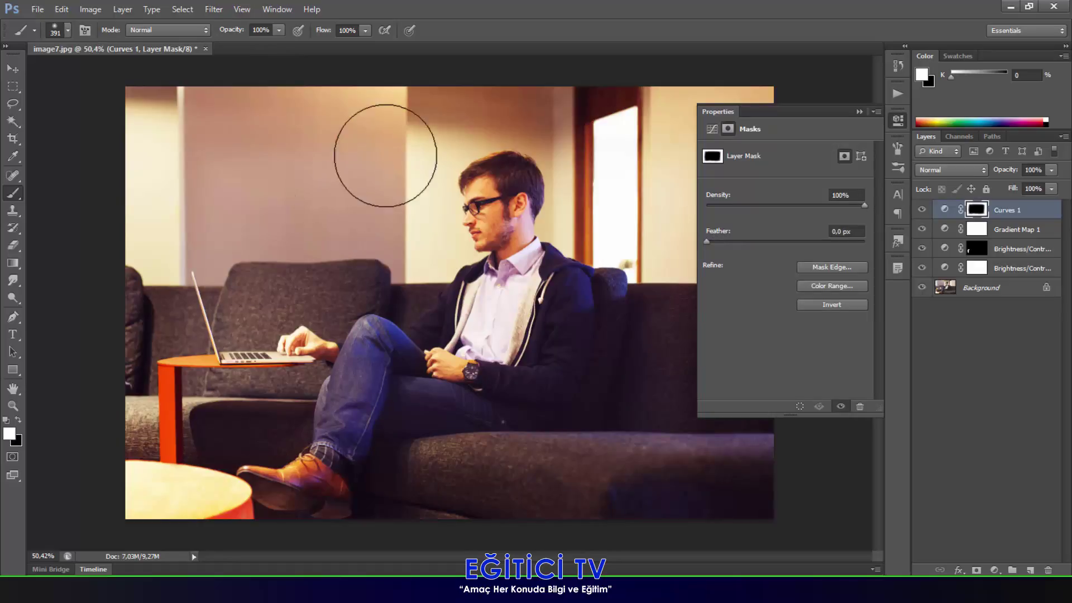
{"action": "left_click_drag", "start_coordinate": [706, 242], "coordinate": [789, 240]}
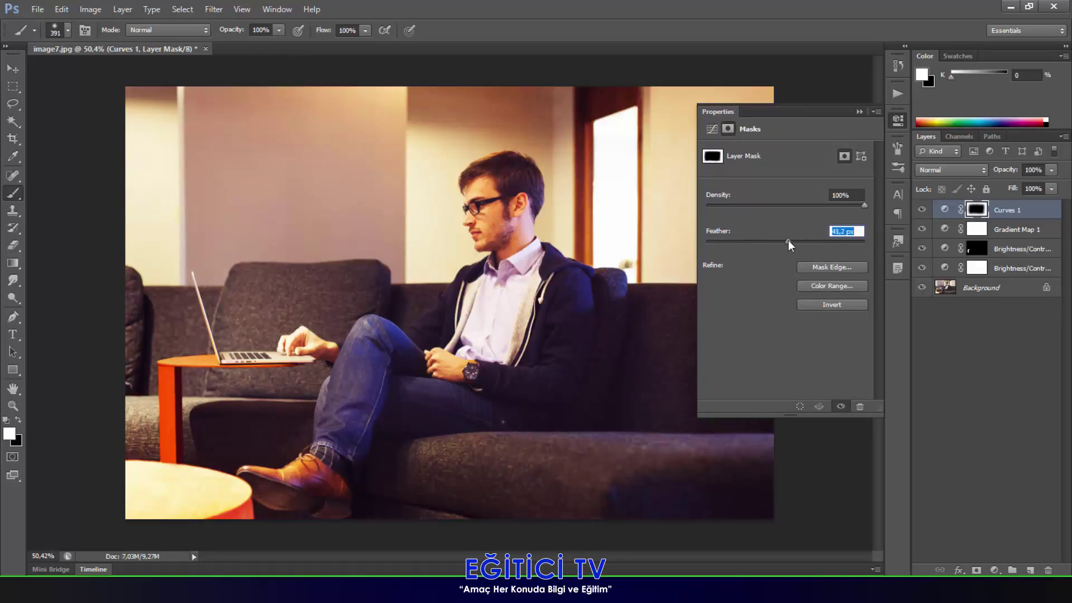
{"action": "left_click_drag", "start_coordinate": [782, 241], "coordinate": [818, 241]}
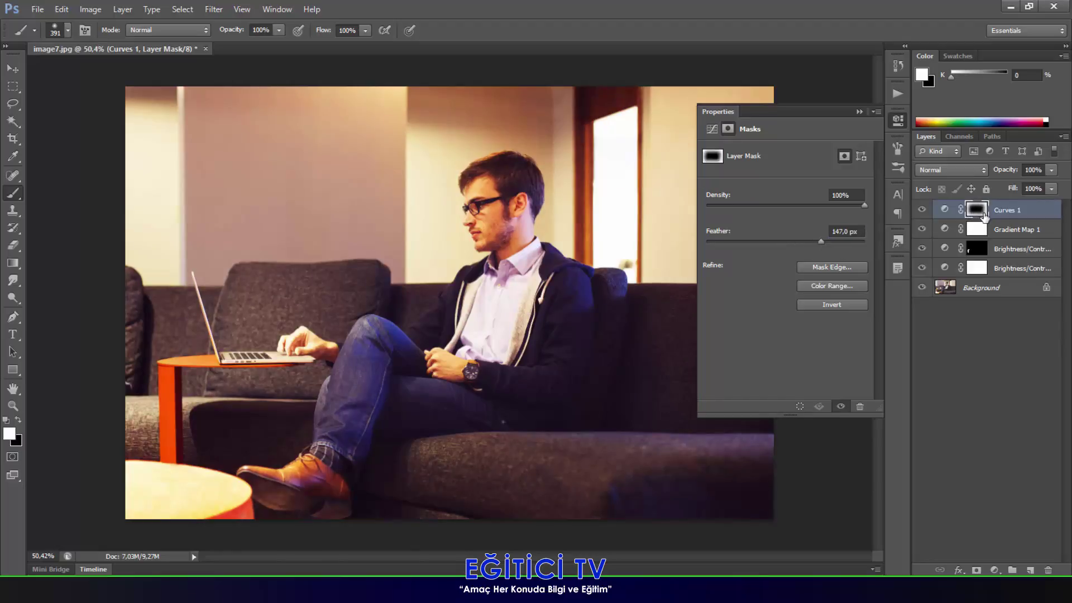
{"action": "mouse_move", "coordinate": [819, 241]}
{"action": "left_mouse_down"}
{"action": "mouse_move", "coordinate": [774, 244]}
{"action": "mouse_move", "coordinate": [799, 242]}
{"action": "left_mouse_up"}
{"action": "left_click", "coordinate": [859, 112]}
Compare the image with and without the Curves edge darkening by toggling that layer's visibility
{"action": "left_click", "coordinate": [972, 387]}
{"action": "left_click", "coordinate": [921, 210]}
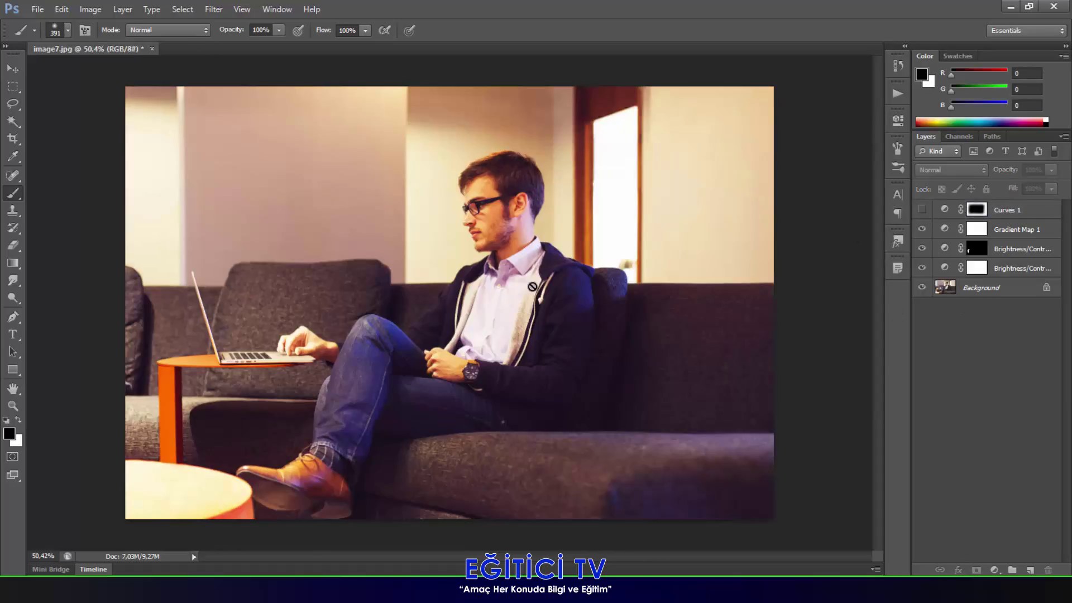
{"action": "left_click", "coordinate": [921, 209]}
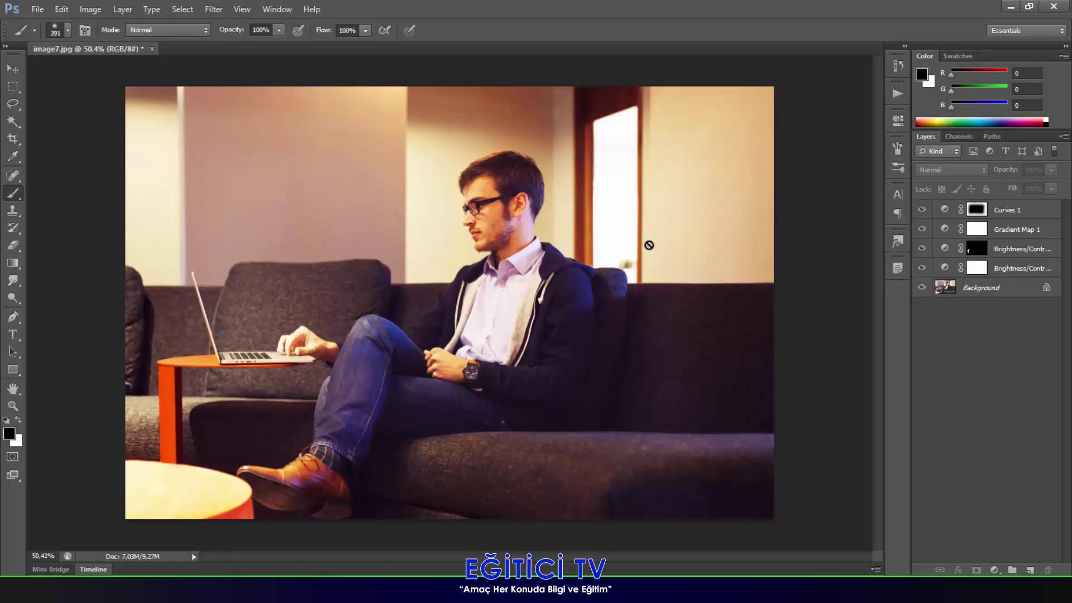
Try a crop around the man's head and upper body with the Crop tool and cancel it
{"action": "left_click", "coordinate": [13, 138]}
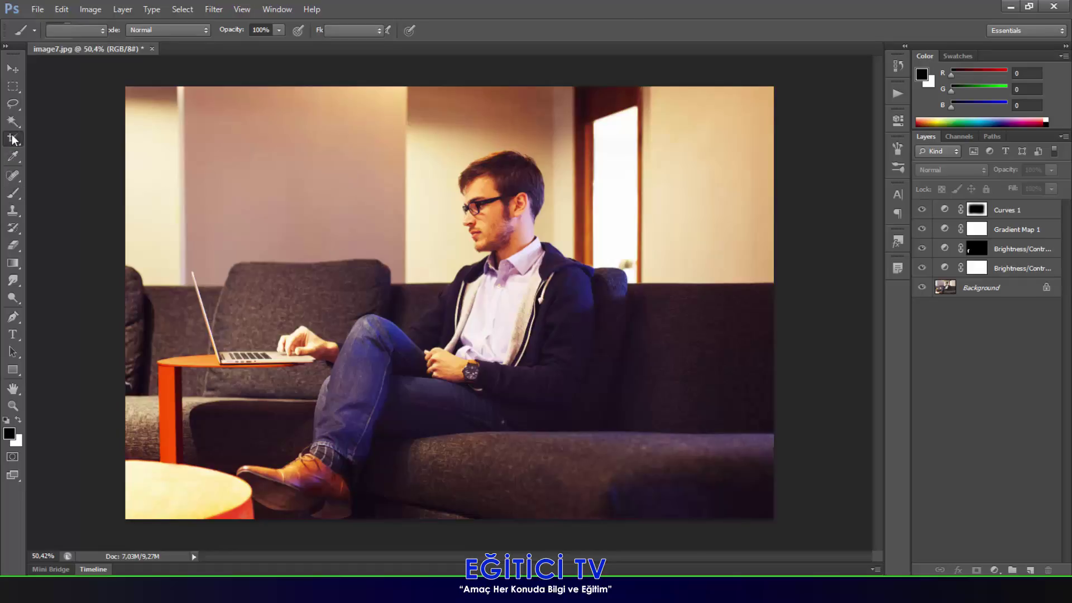
{"action": "left_click_drag", "start_coordinate": [414, 129], "coordinate": [629, 320]}
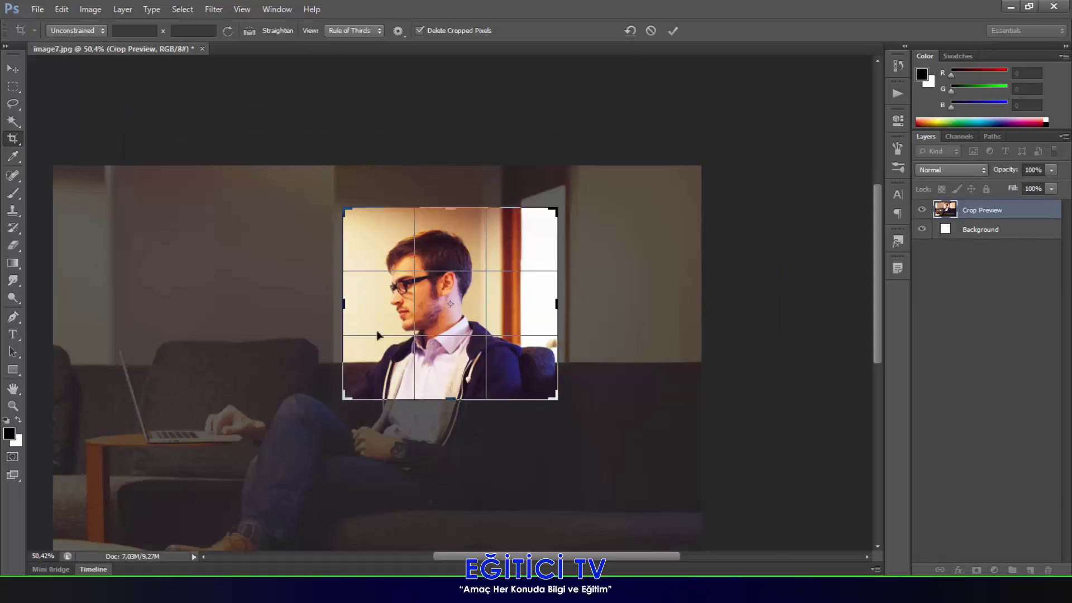
{"action": "left_click", "coordinate": [650, 30]}
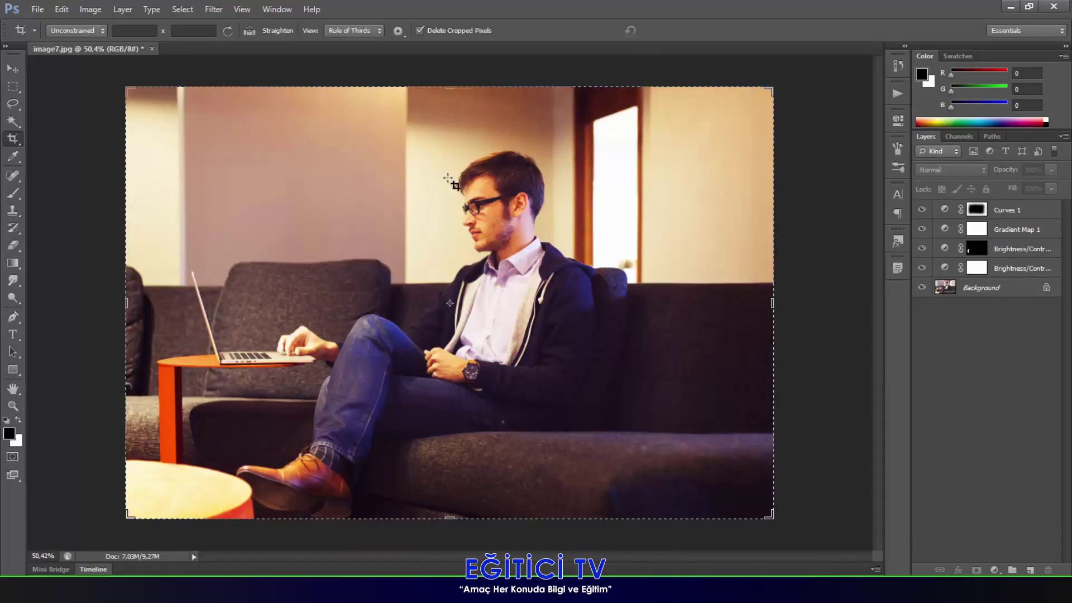
Try a crop of about 594 × 607 px around the man's head and torso, cancel it, and switch to the Move tool
{"action": "left_click_drag", "start_coordinate": [413, 121], "coordinate": [615, 326]}
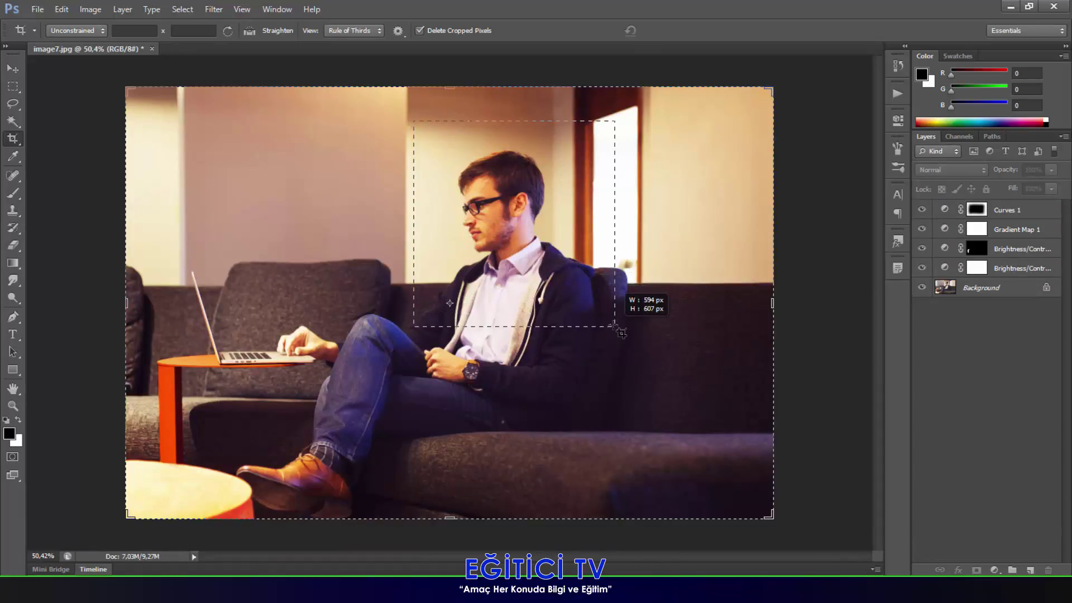
{"action": "key", "text": "Escape"}
{"action": "left_click", "coordinate": [13, 68]}
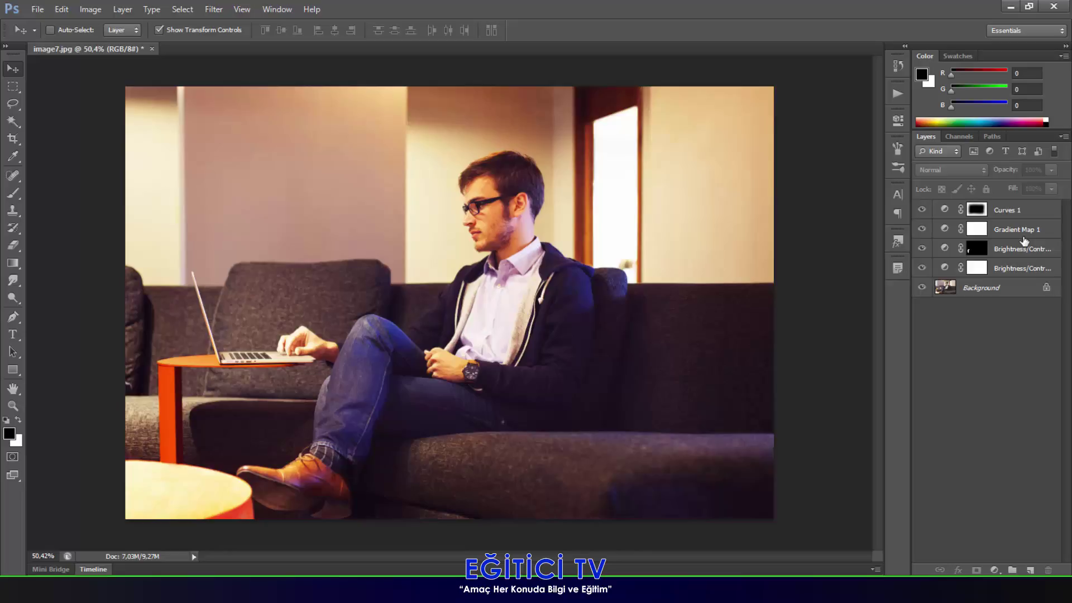
Add a Photo Filter adjustment layer above the Curves layer, try other filter presets, and delete the layer
{"action": "left_click", "coordinate": [994, 570]}
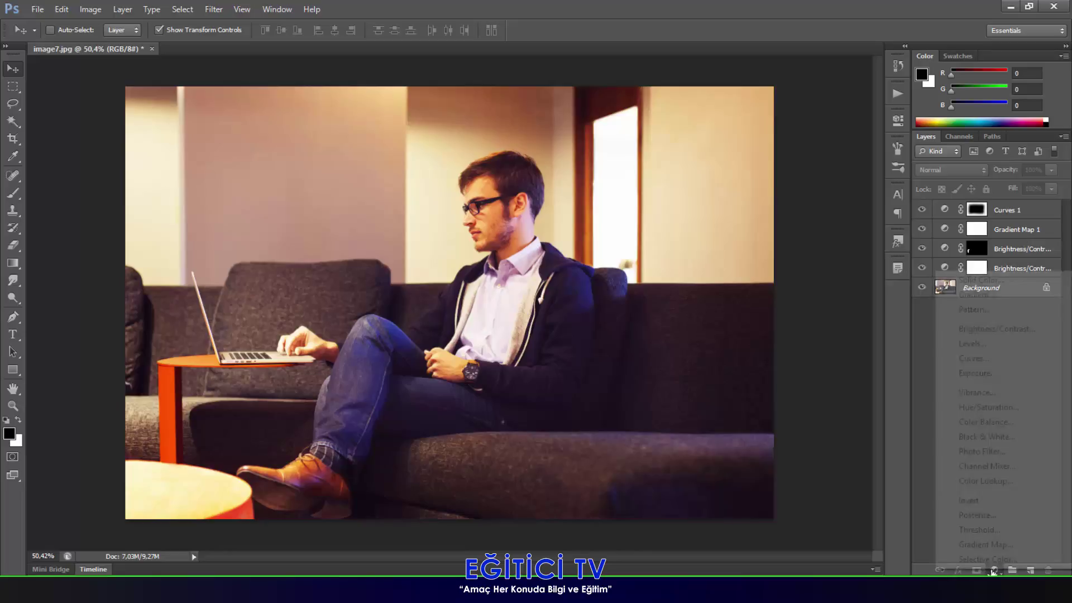
{"action": "left_click", "coordinate": [967, 451]}
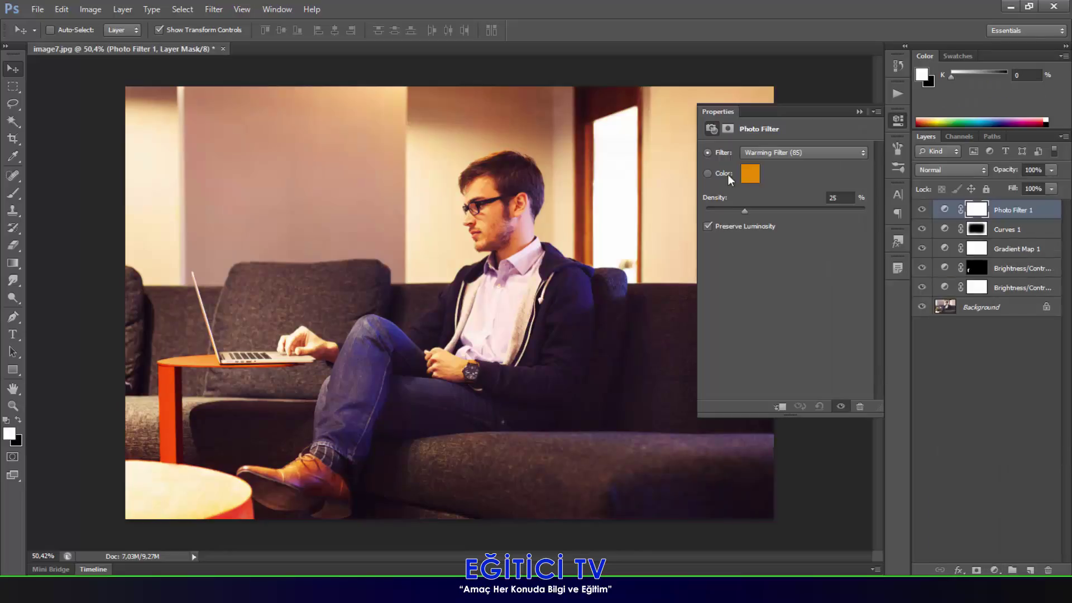
{"action": "left_click", "coordinate": [767, 154]}
{"action": "left_click", "coordinate": [775, 175]}
{"action": "key", "text": "Down"}
{"action": "key", "text": "Down"}
{"action": "left_click", "coordinate": [860, 112]}
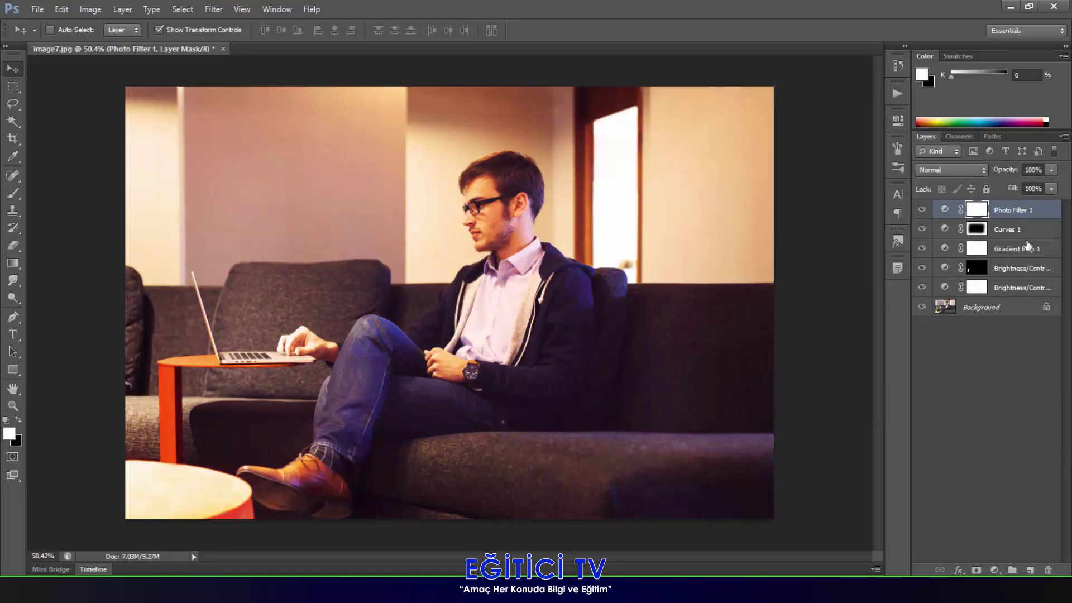
{"action": "key", "text": "Delete"}
Add a bright green Solid Color fill layer above the Curves layer and set its blend mode to Soft Light
{"action": "left_click", "coordinate": [994, 570]}
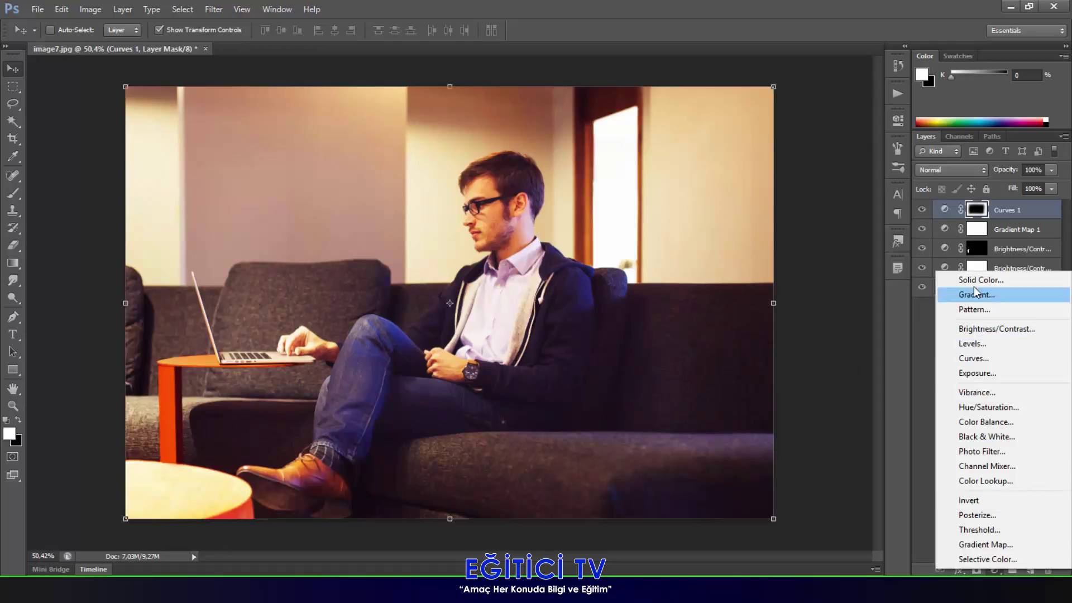
{"action": "left_click", "coordinate": [973, 283]}
{"action": "left_click", "coordinate": [610, 299]}
{"action": "left_click", "coordinate": [893, 239]}
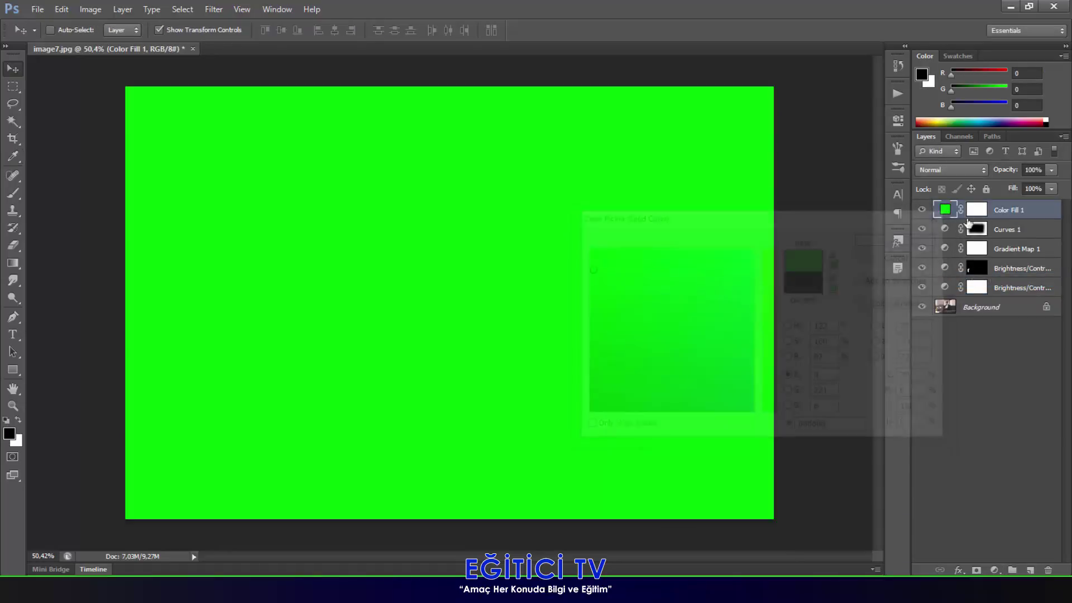
{"action": "left_click", "coordinate": [949, 170]}
{"action": "left_click", "coordinate": [941, 354]}
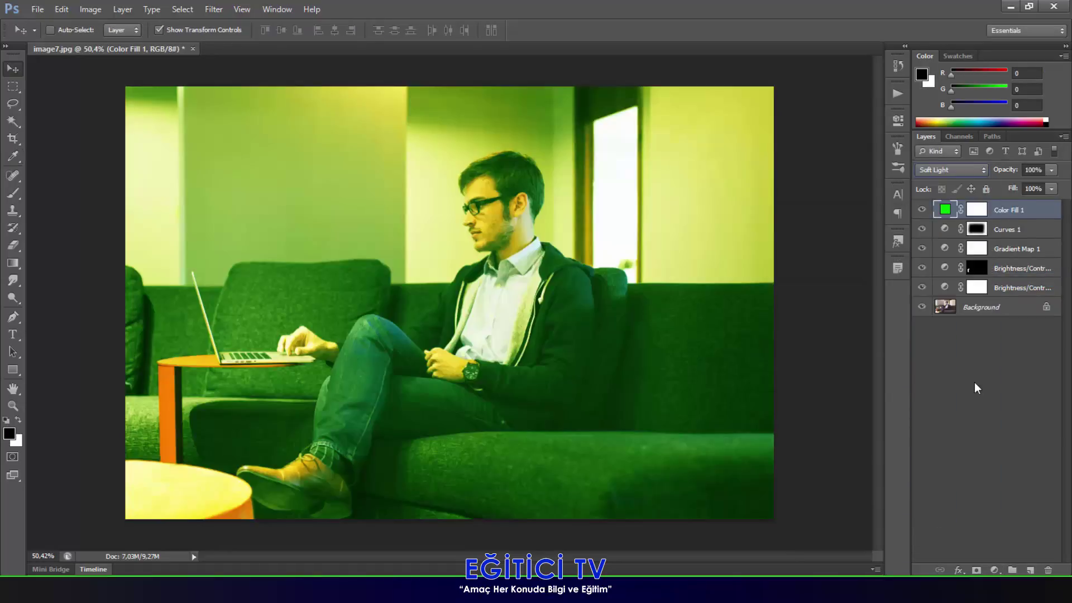
Lower the green fill layer's opacity to soften the tint, and delete the layer
{"action": "left_click", "coordinate": [973, 382]}
{"action": "left_click", "coordinate": [945, 212]}
{"action": "left_click", "coordinate": [1032, 170]}
{"action": "type", "text": "0"}
{"action": "key", "text": "Return"}
{"action": "left_click", "coordinate": [1012, 330]}
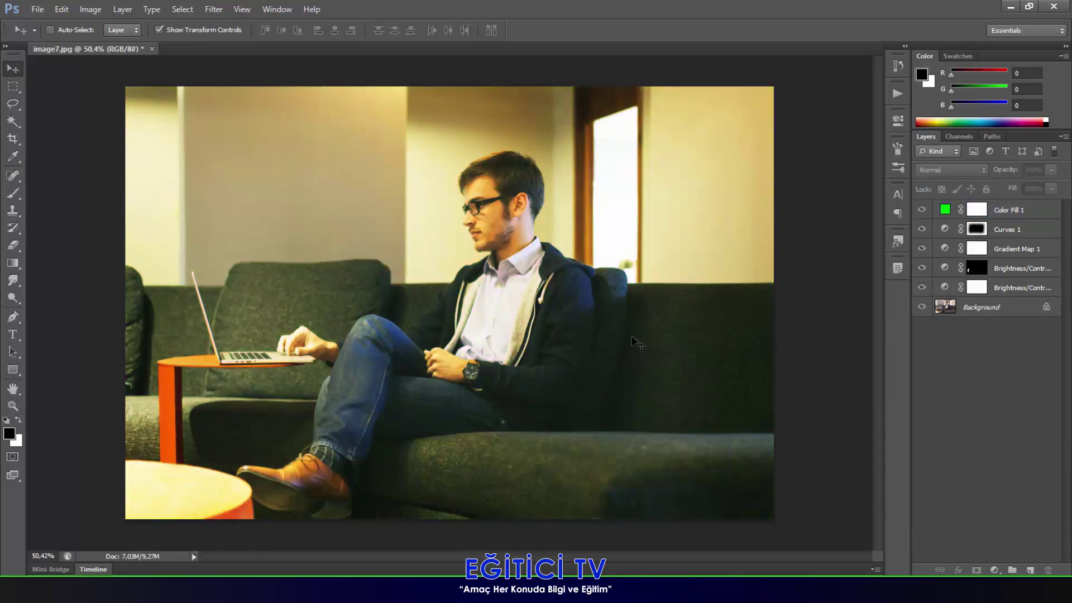
{"action": "left_click", "coordinate": [1027, 211]}
{"action": "key", "text": "Delete"}
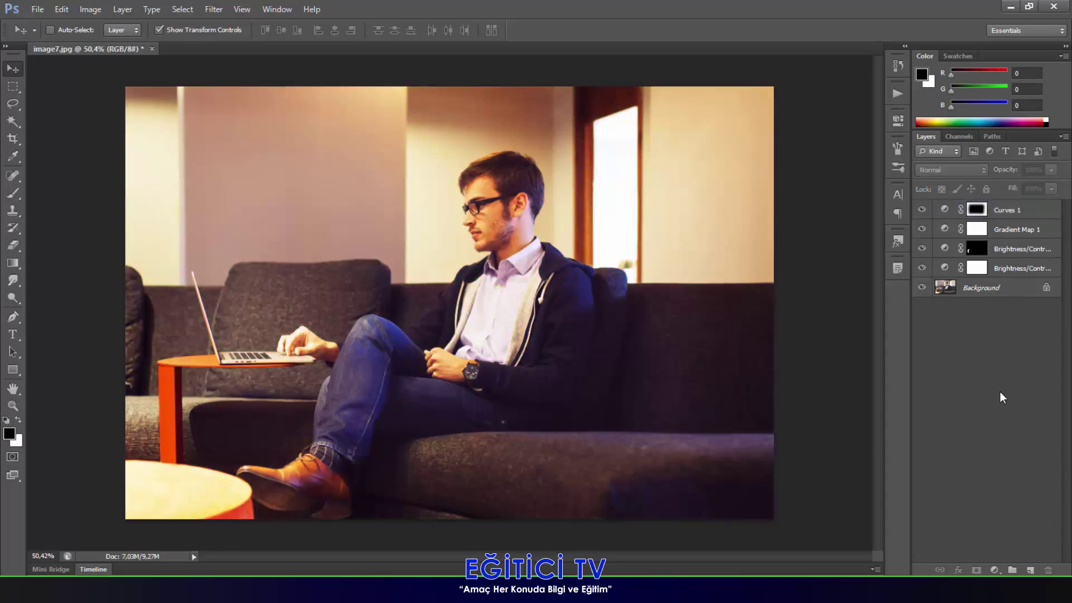